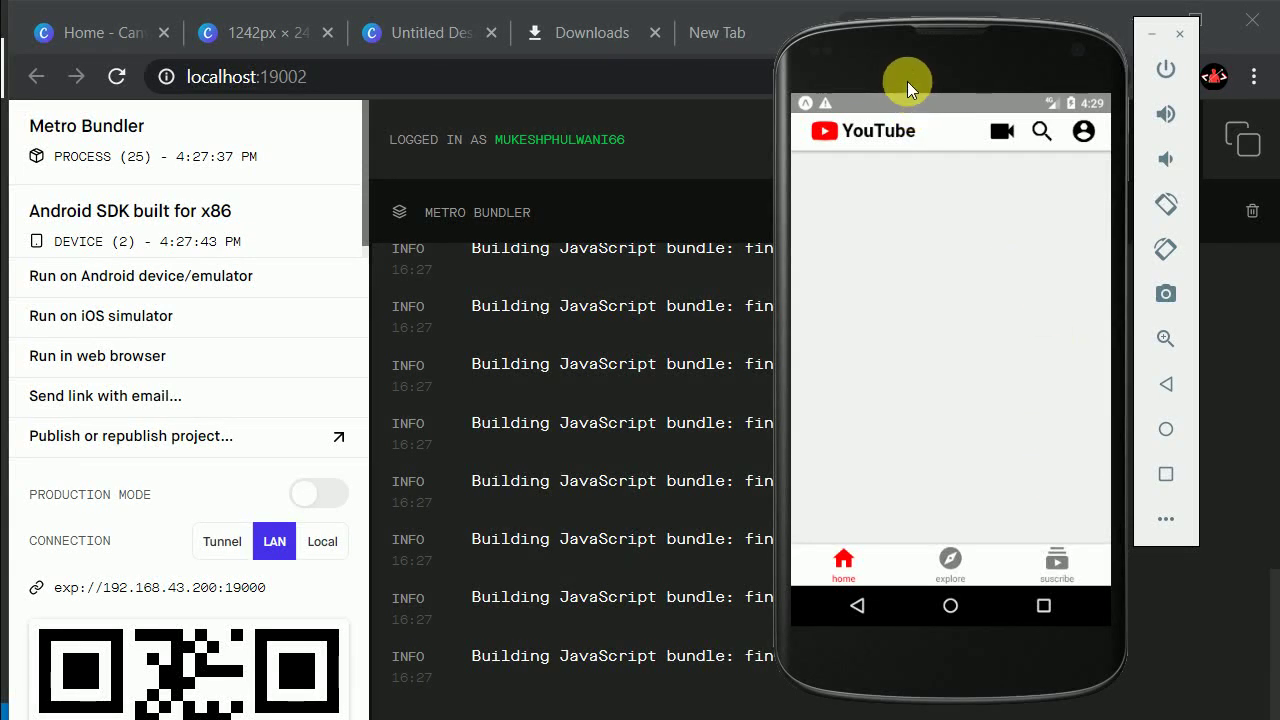
Step: Close the Canva, design, Downloads and extra New Tab tabs in Chrome
left_click_drag(902, 77, 927, 87)
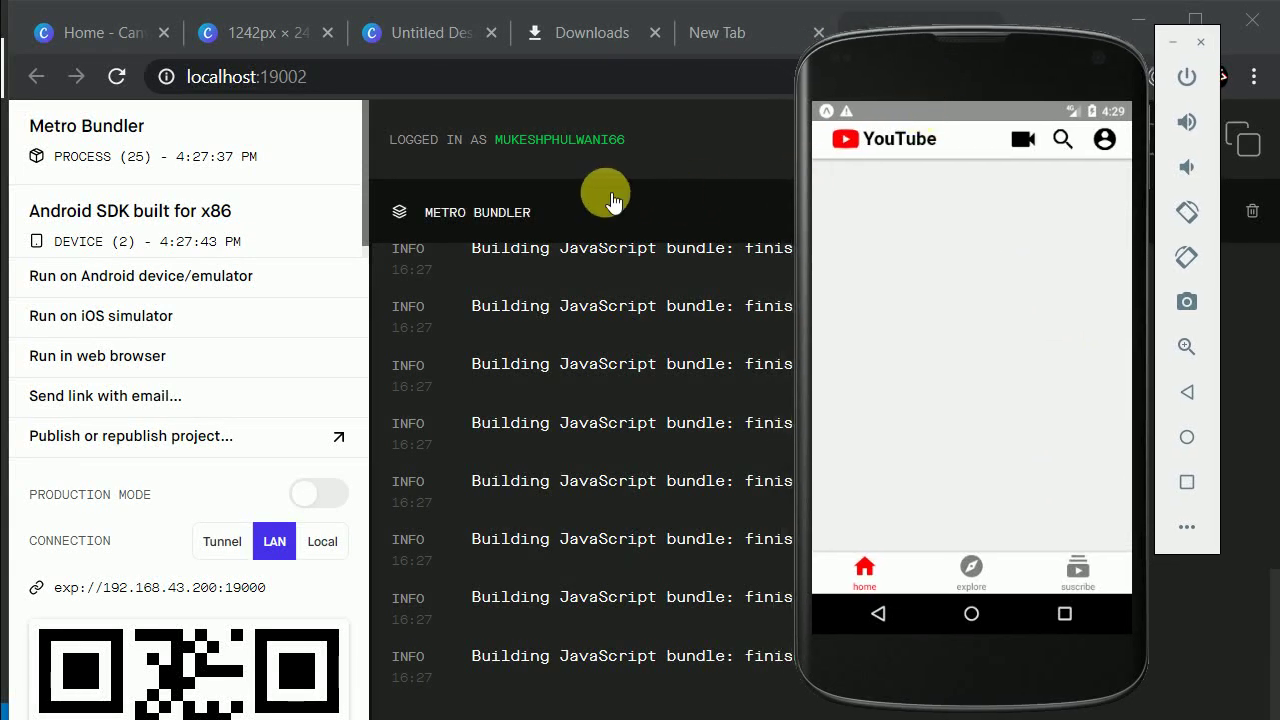
left_click(487, 34)
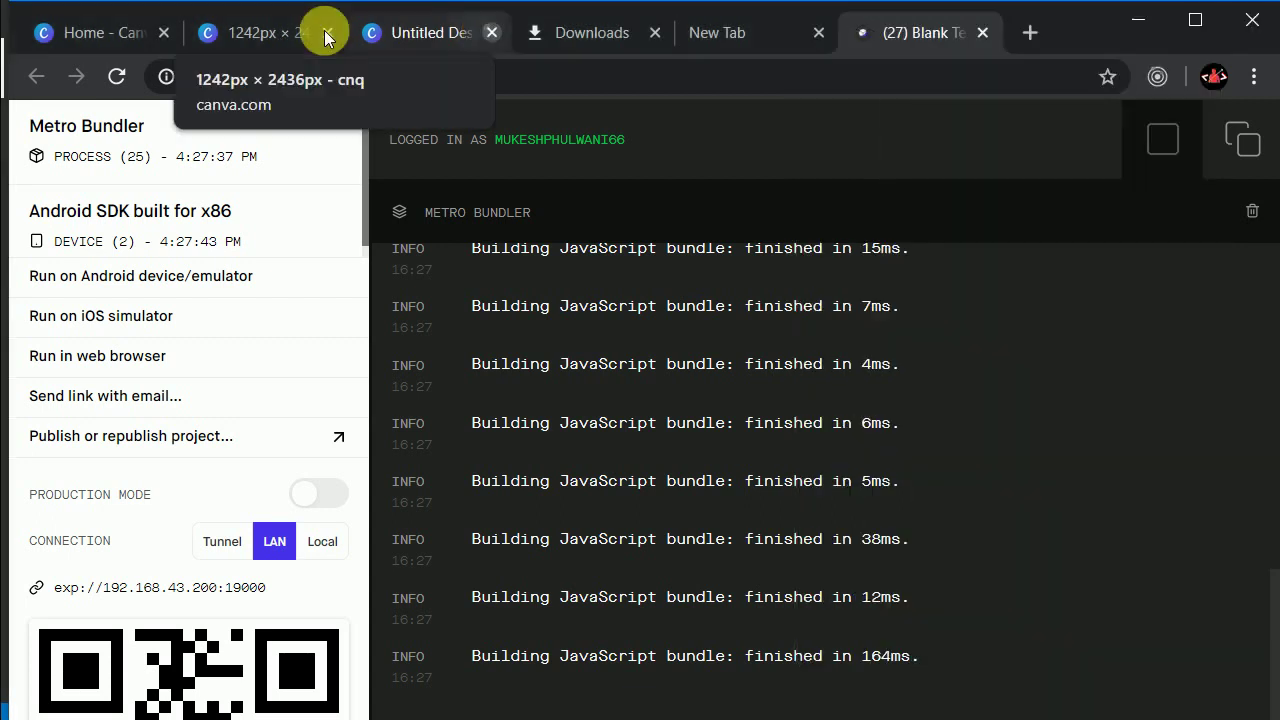
left_click(327, 32)
left_click(327, 32)
left_click(166, 34)
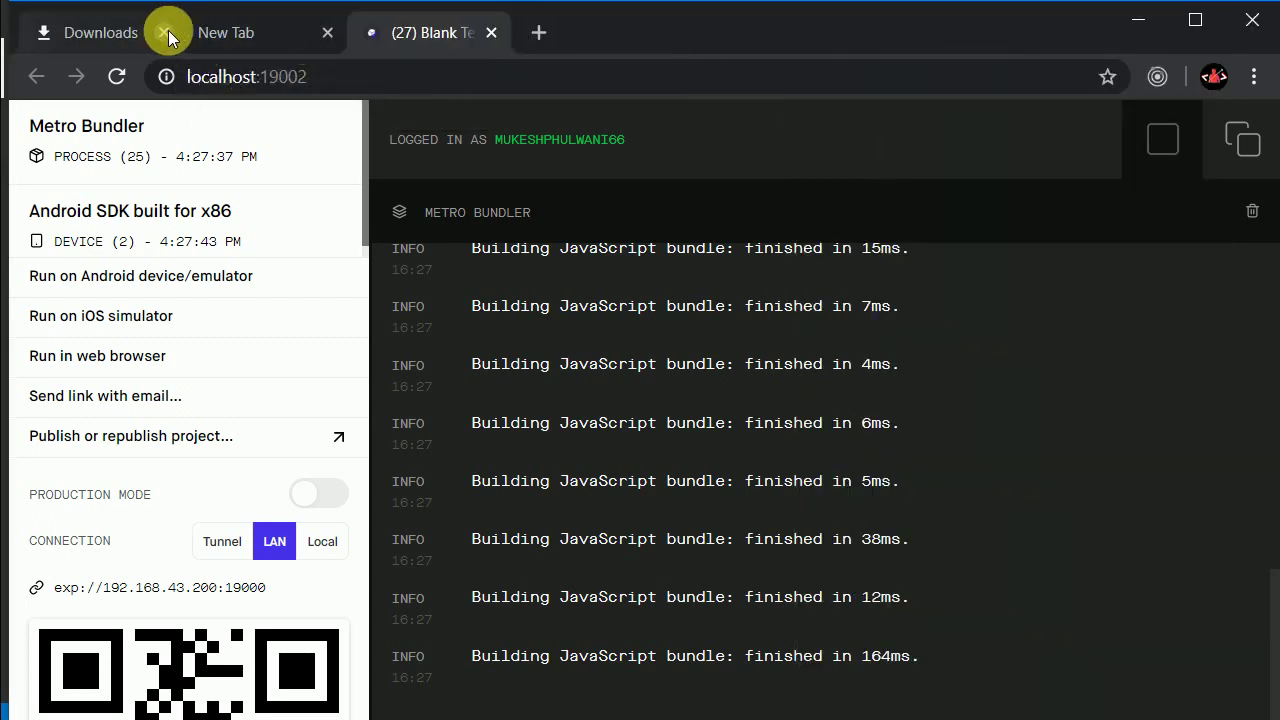
left_click(166, 34)
left_click(166, 33)
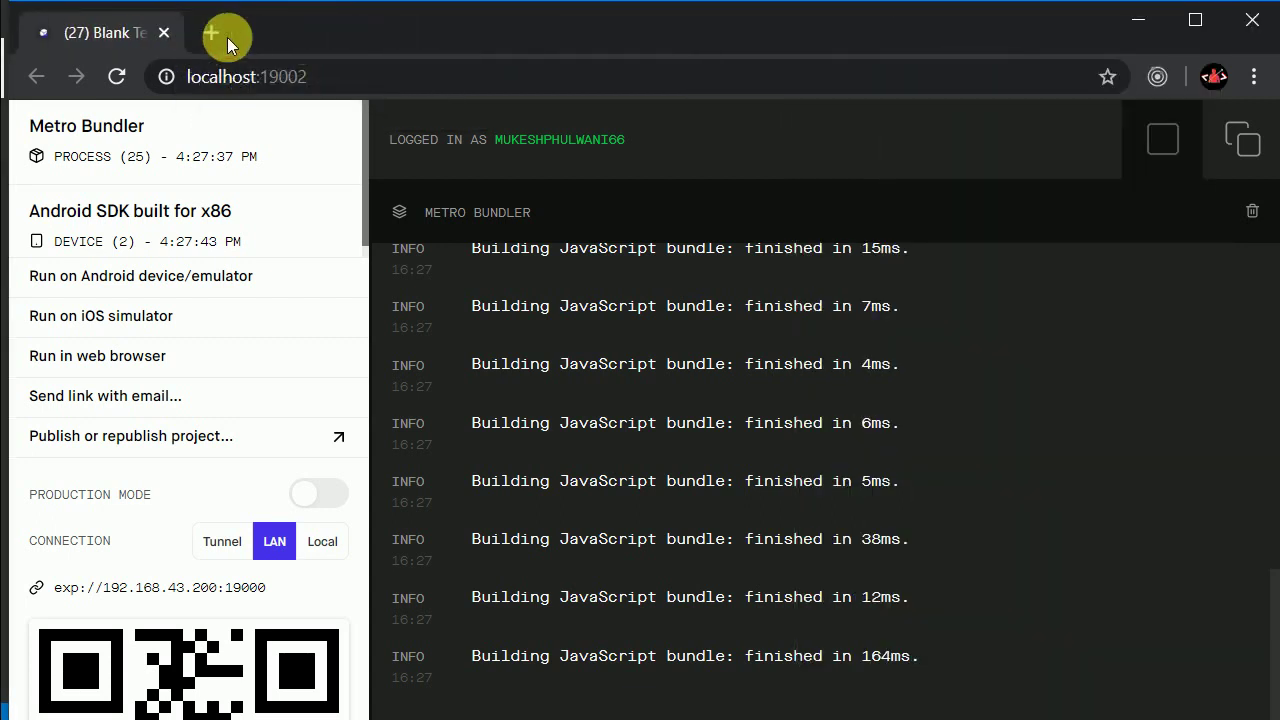
Step: Search Google for 'build standalone app expo' and open the Expo Documentation result
key("ctrl+t")
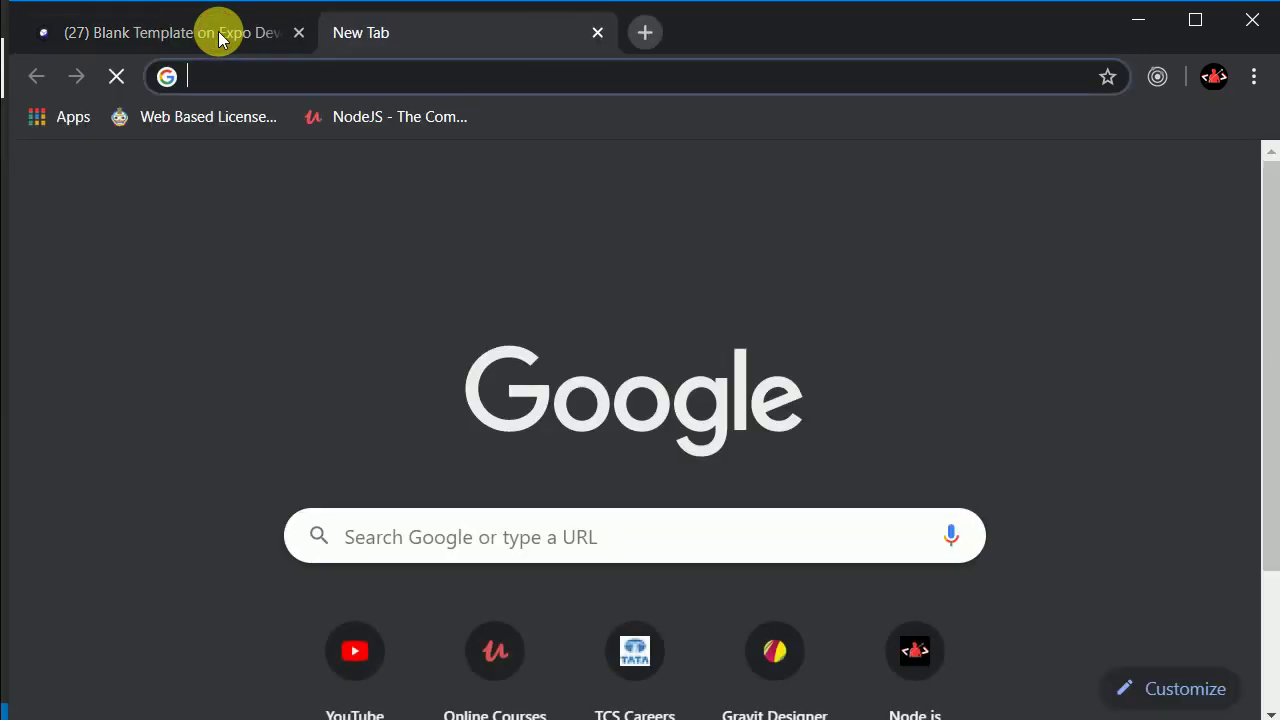
type("build ap")
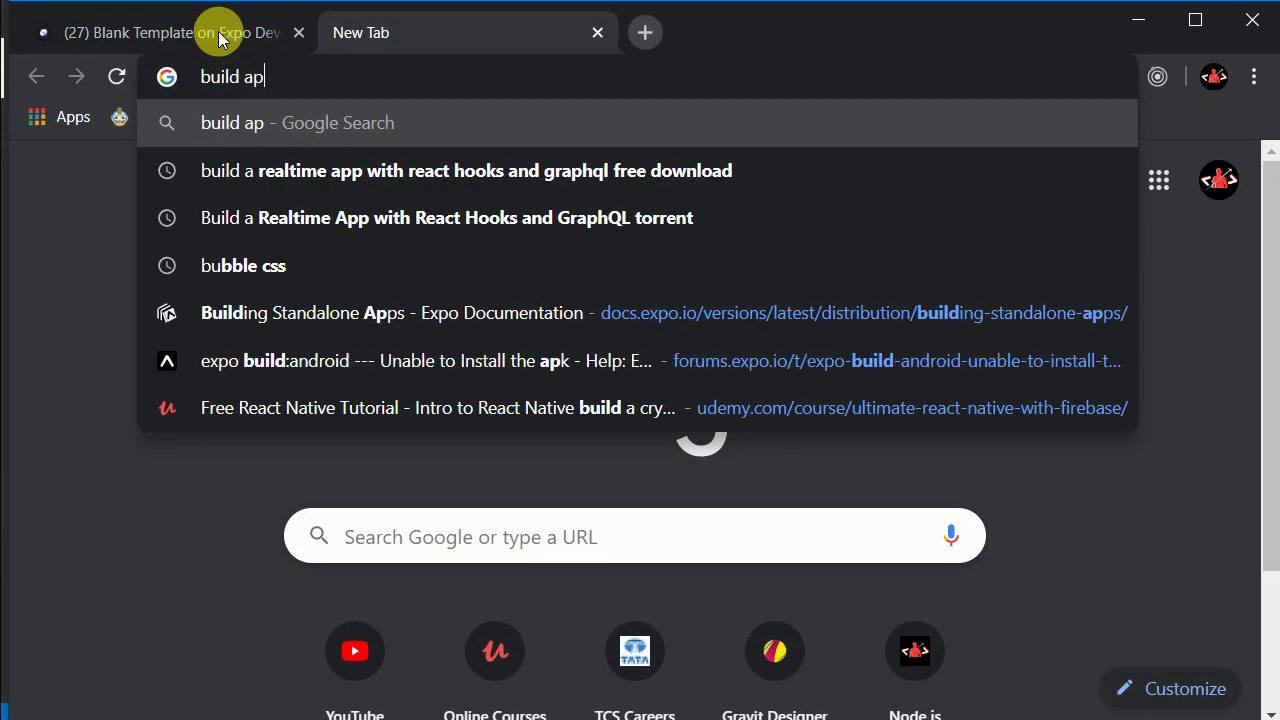
key("BackSpace")
key("BackSpace")
type("sta")
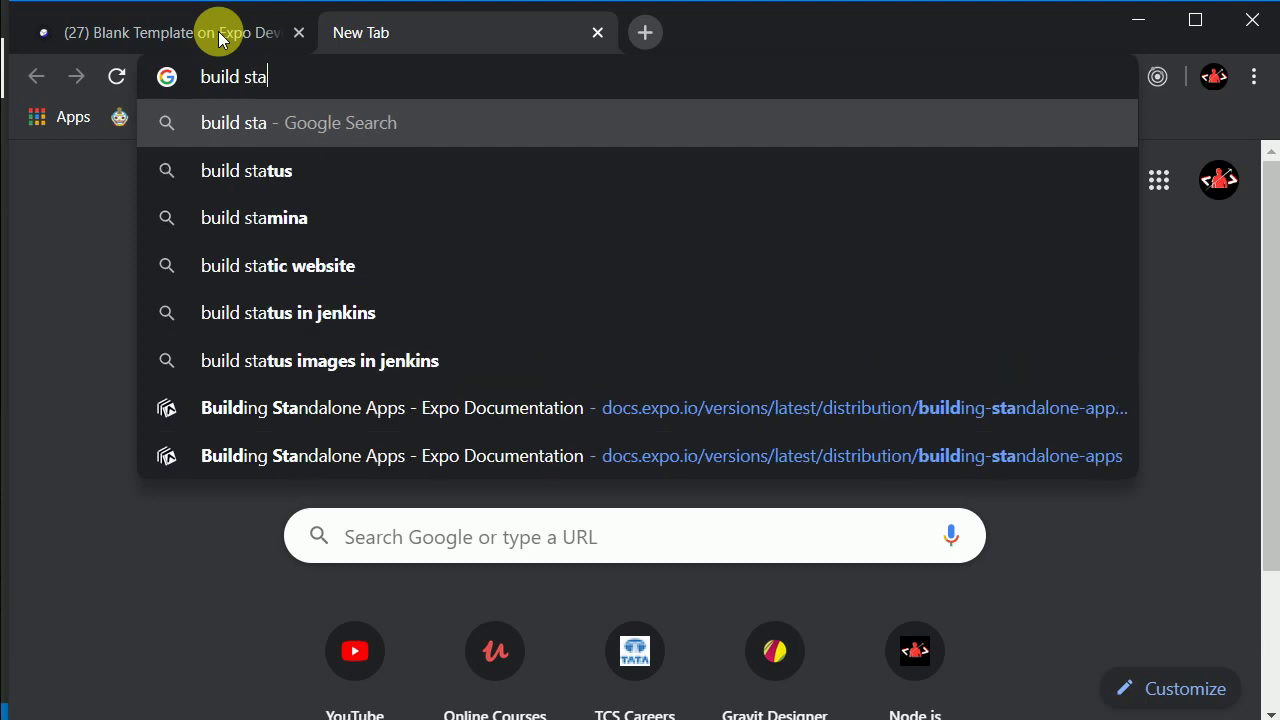
type("b")
key("BackSpace")
type("nd")
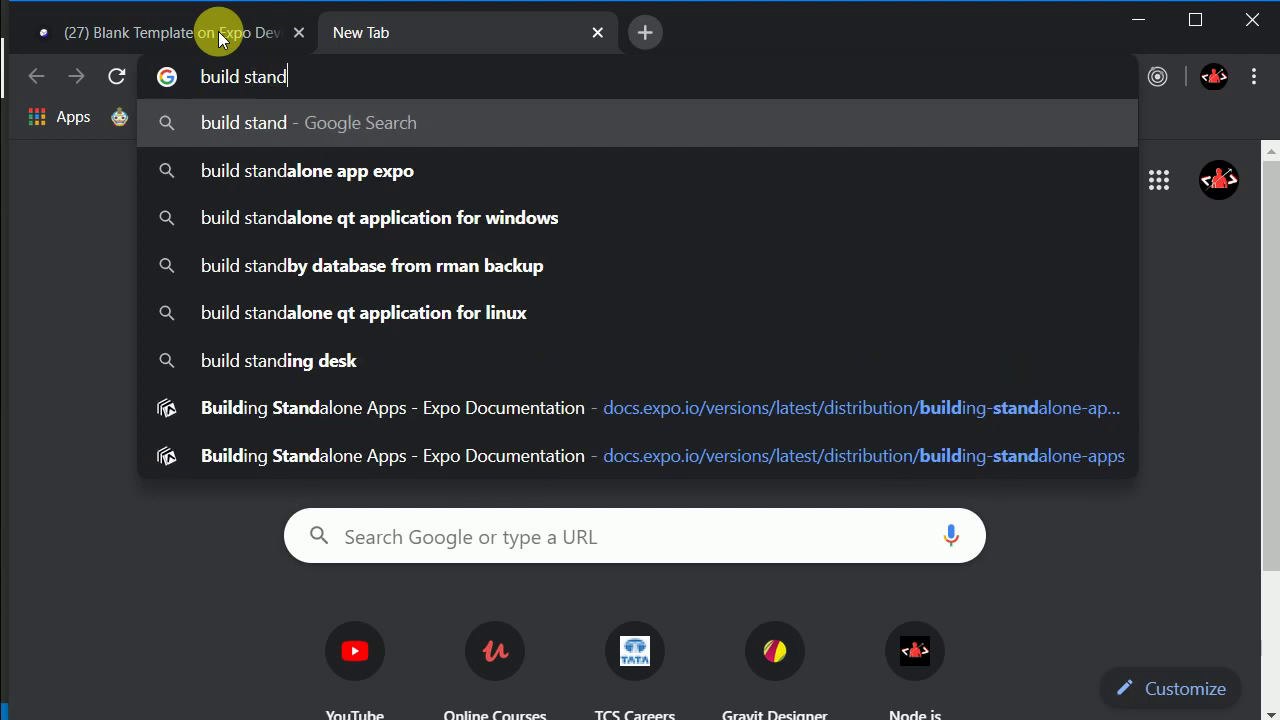
type("lone")
key("Down")
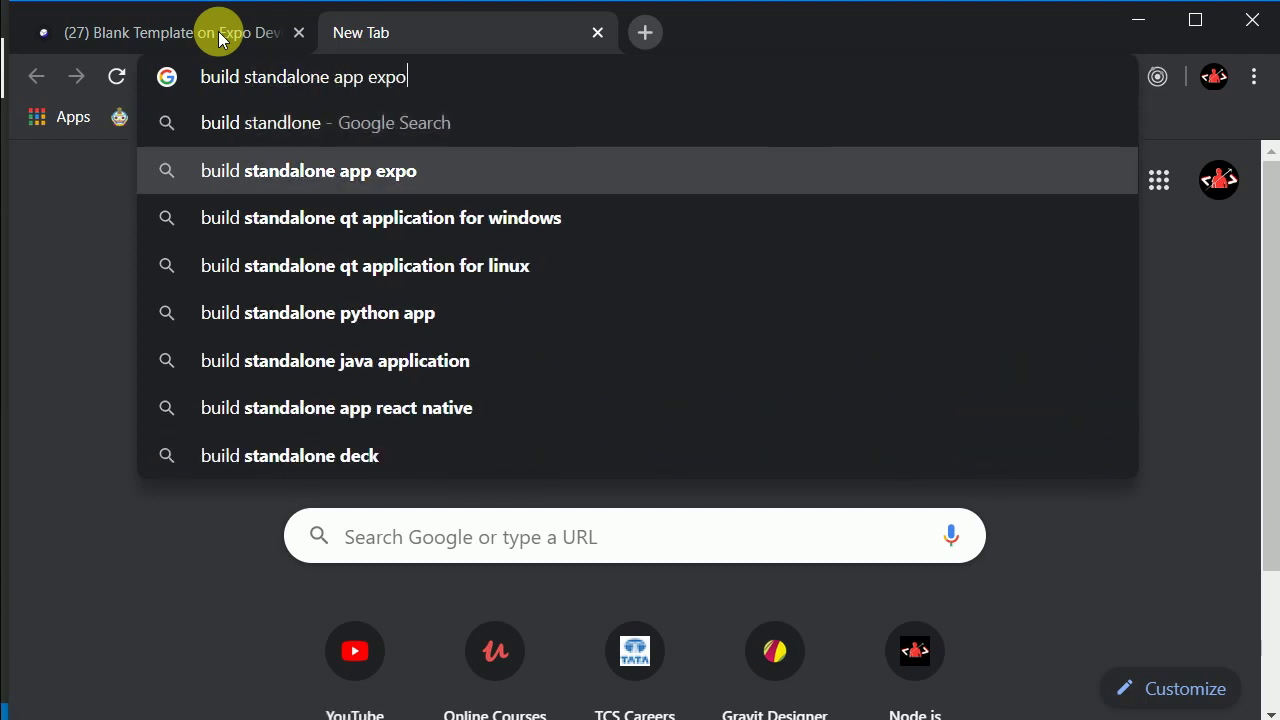
key("Return")
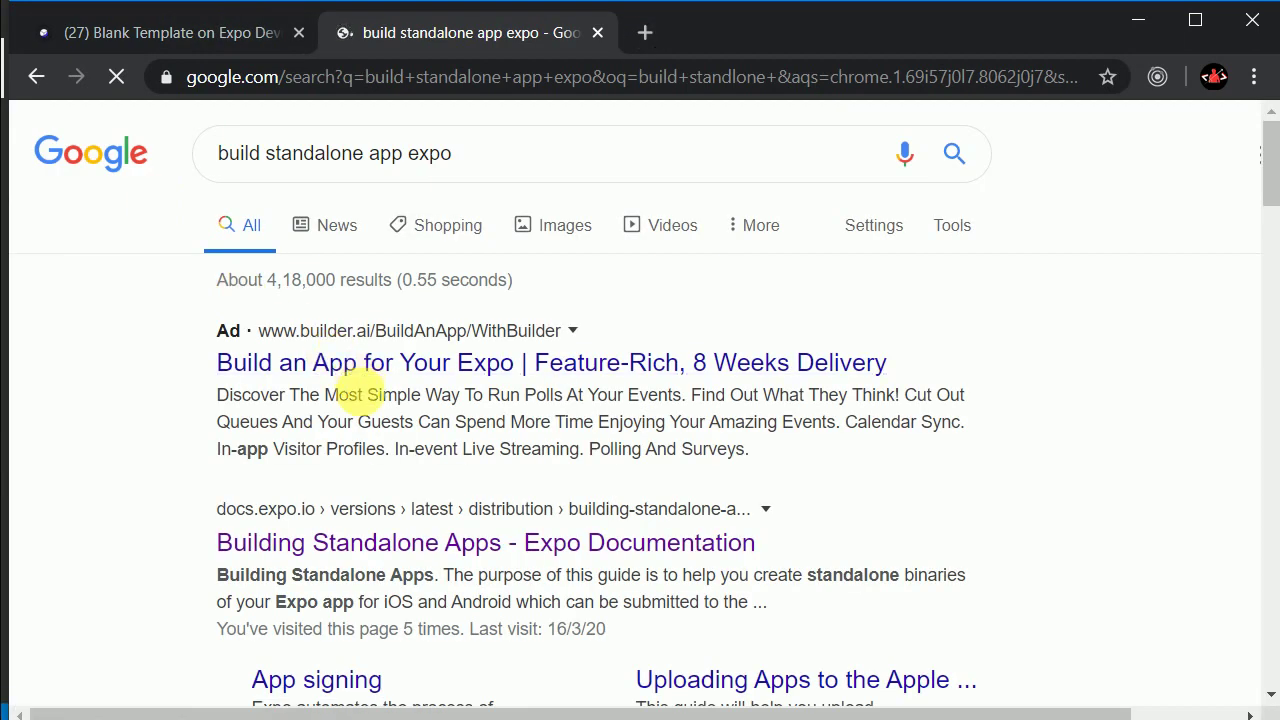
left_click(524, 540)
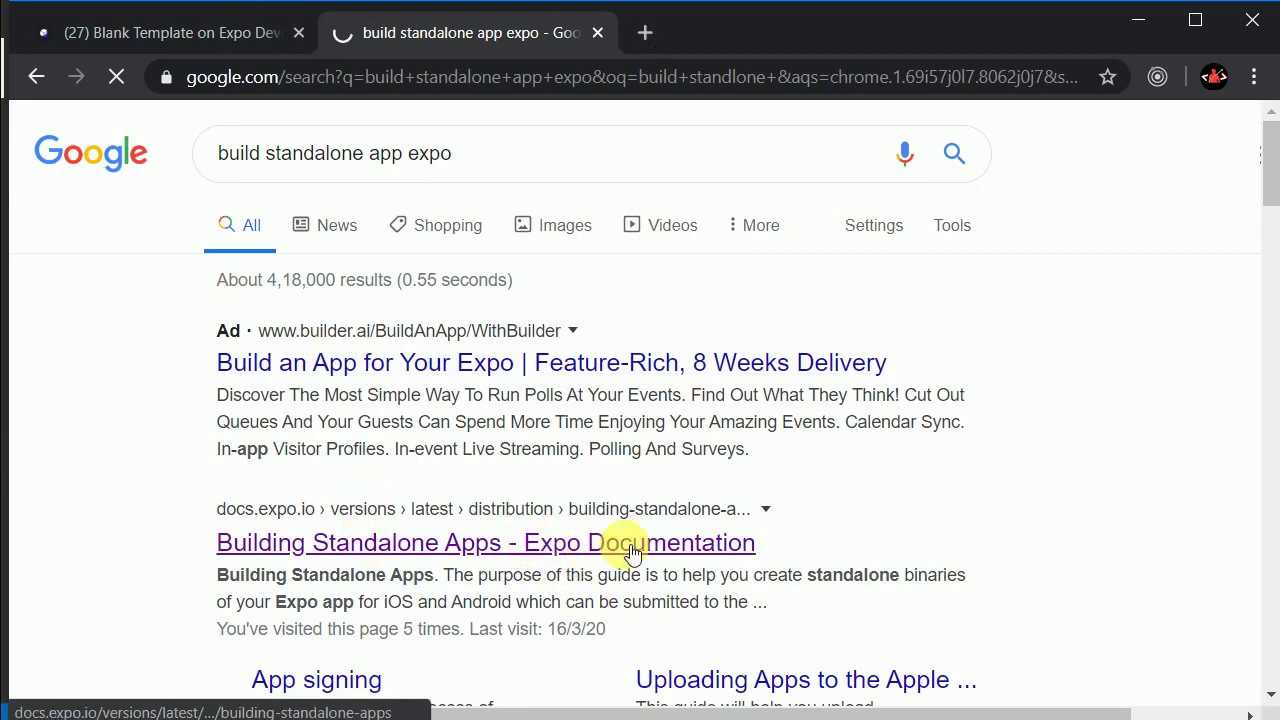
Step: Find the app.json example and inspect its android package com.yourcompany.yourappname and versionCode
scroll(734, 458, "down", 5)
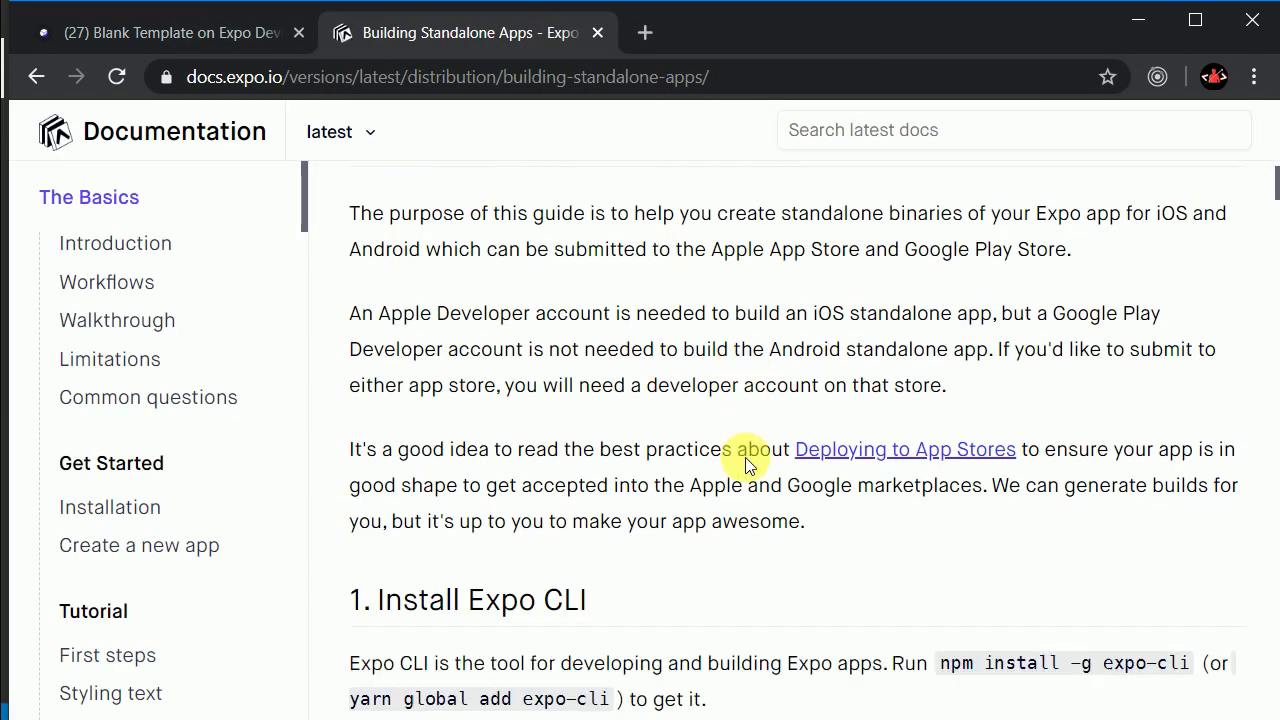
scroll(739, 458, "down", 4)
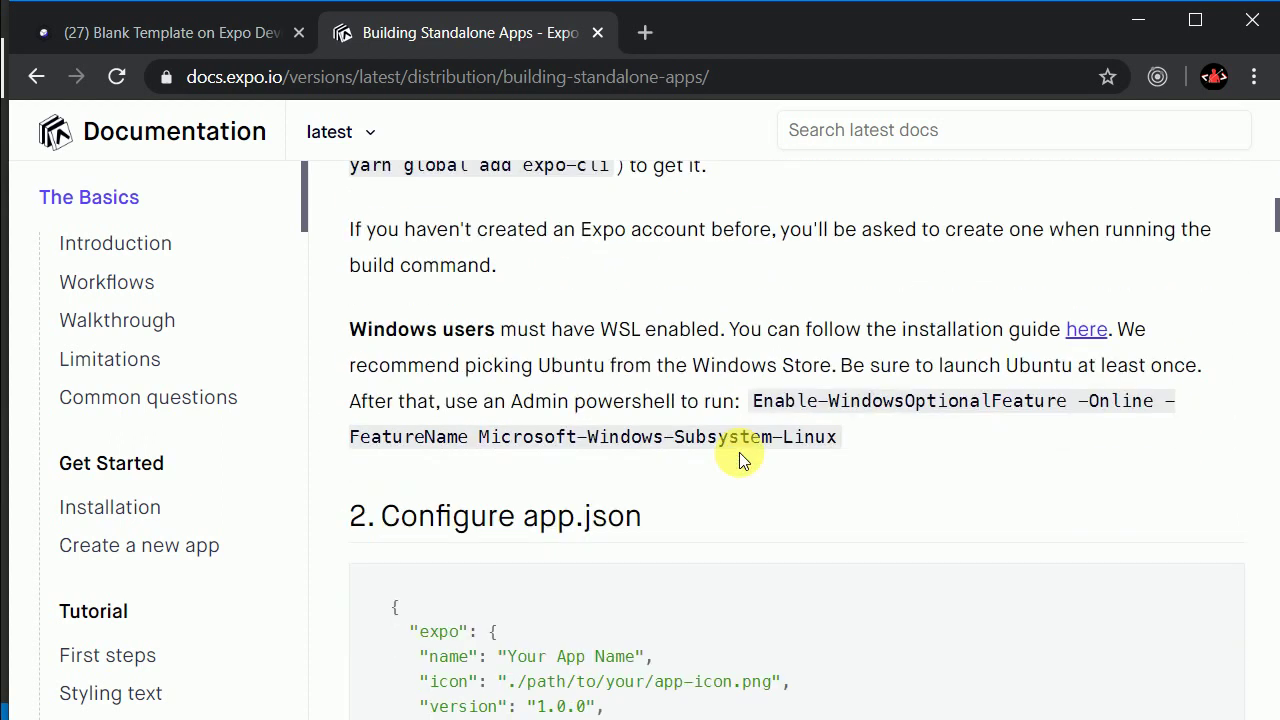
scroll(739, 452, "down", 1)
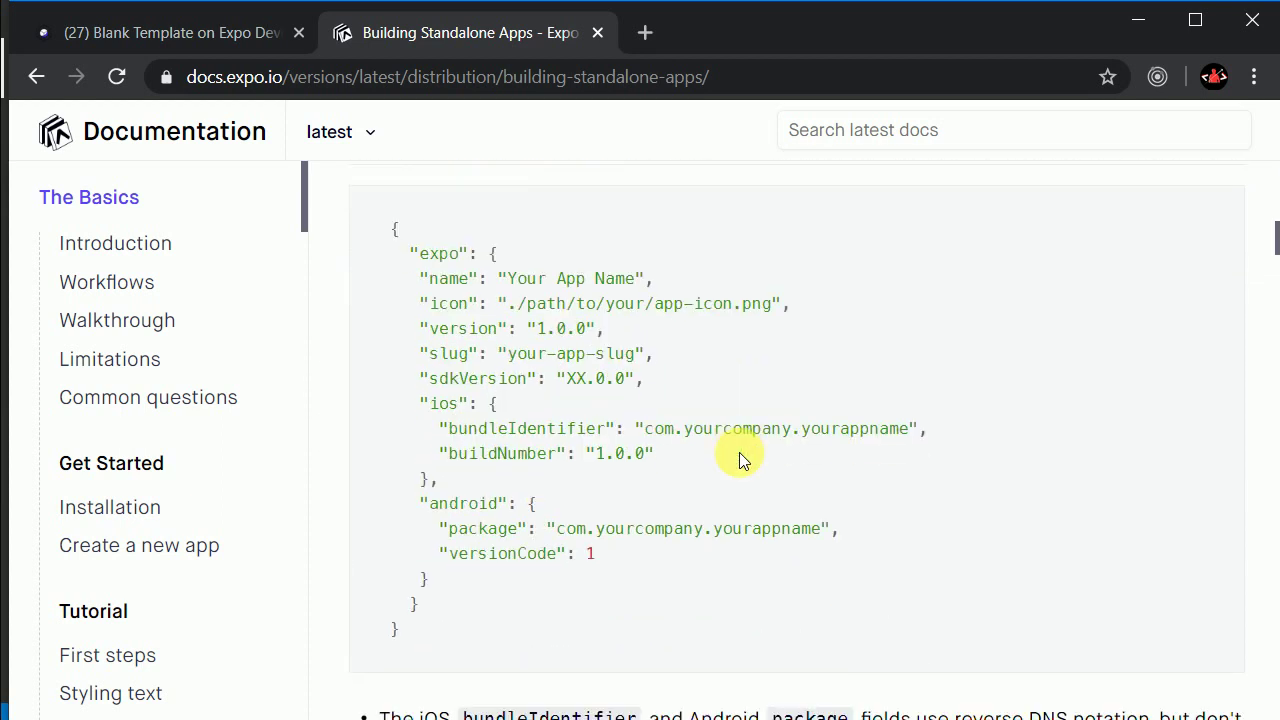
scroll(640, 462, "up", 1)
left_click_drag(642, 264, 526, 264)
scroll(500, 460, "down", 1)
left_click_drag(448, 528, 825, 533)
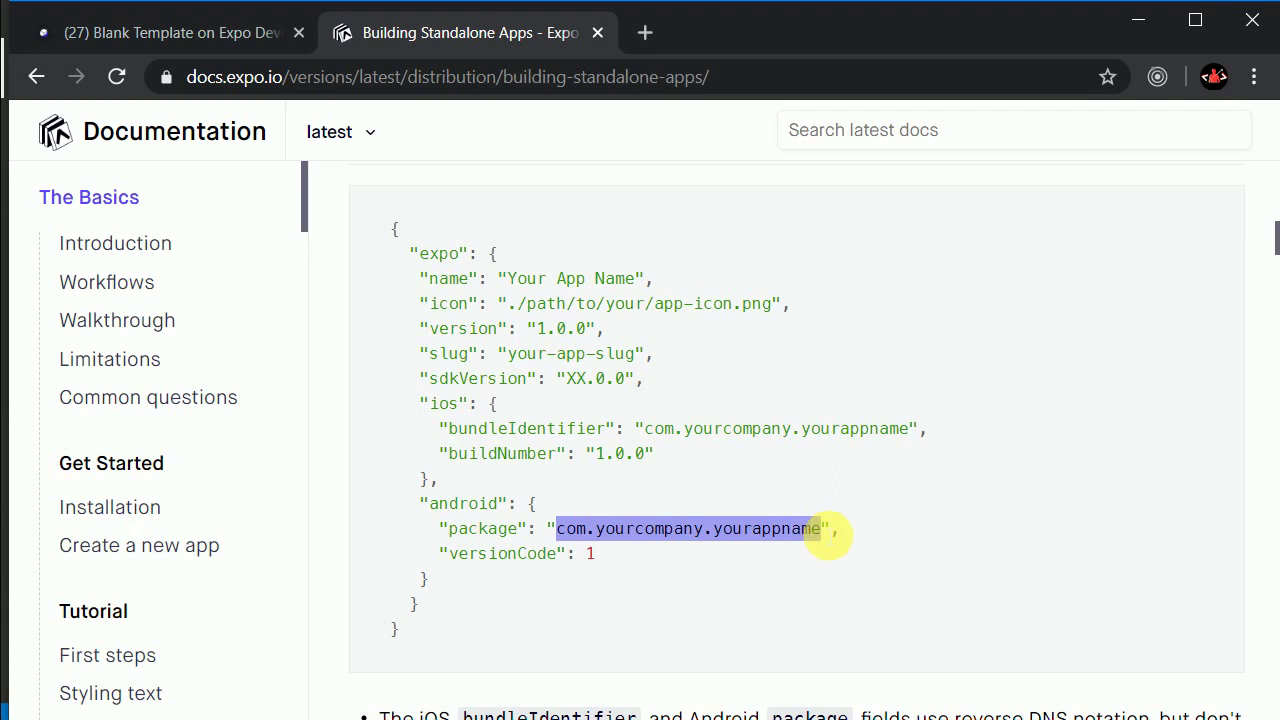
left_click(828, 537)
left_click_drag(556, 528, 784, 540)
left_click(823, 539)
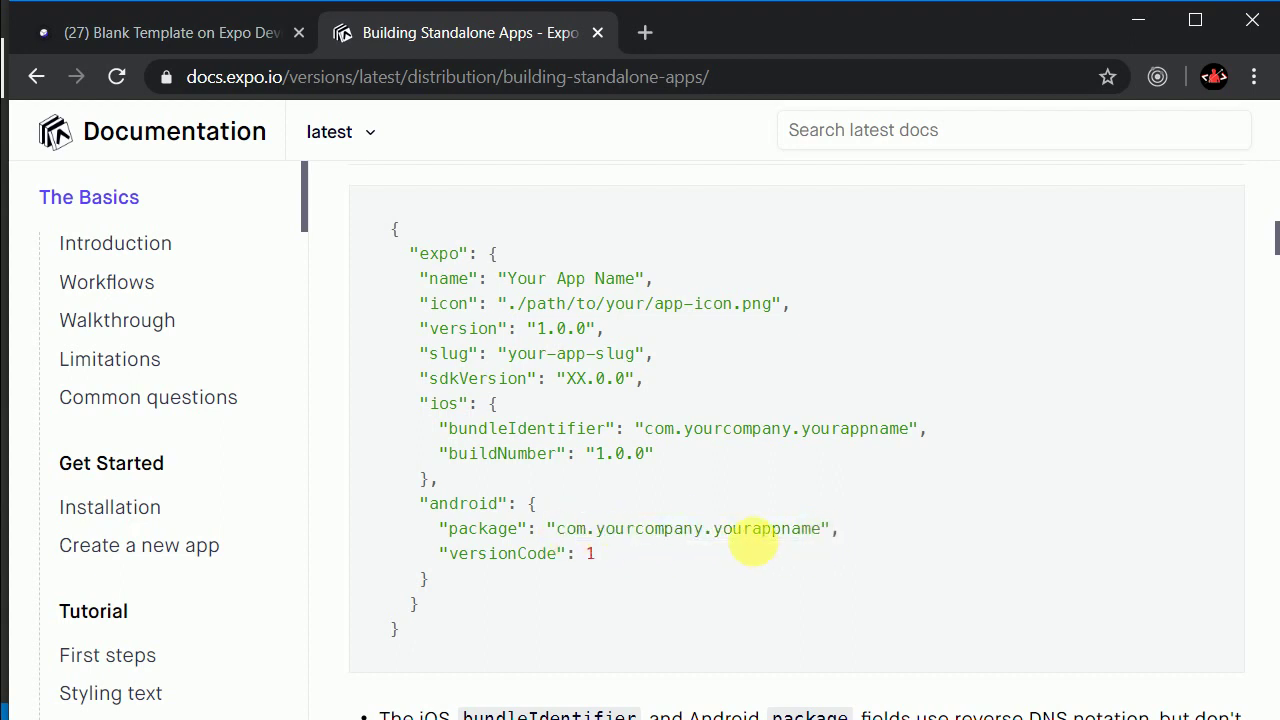
left_click_drag(449, 560, 598, 567)
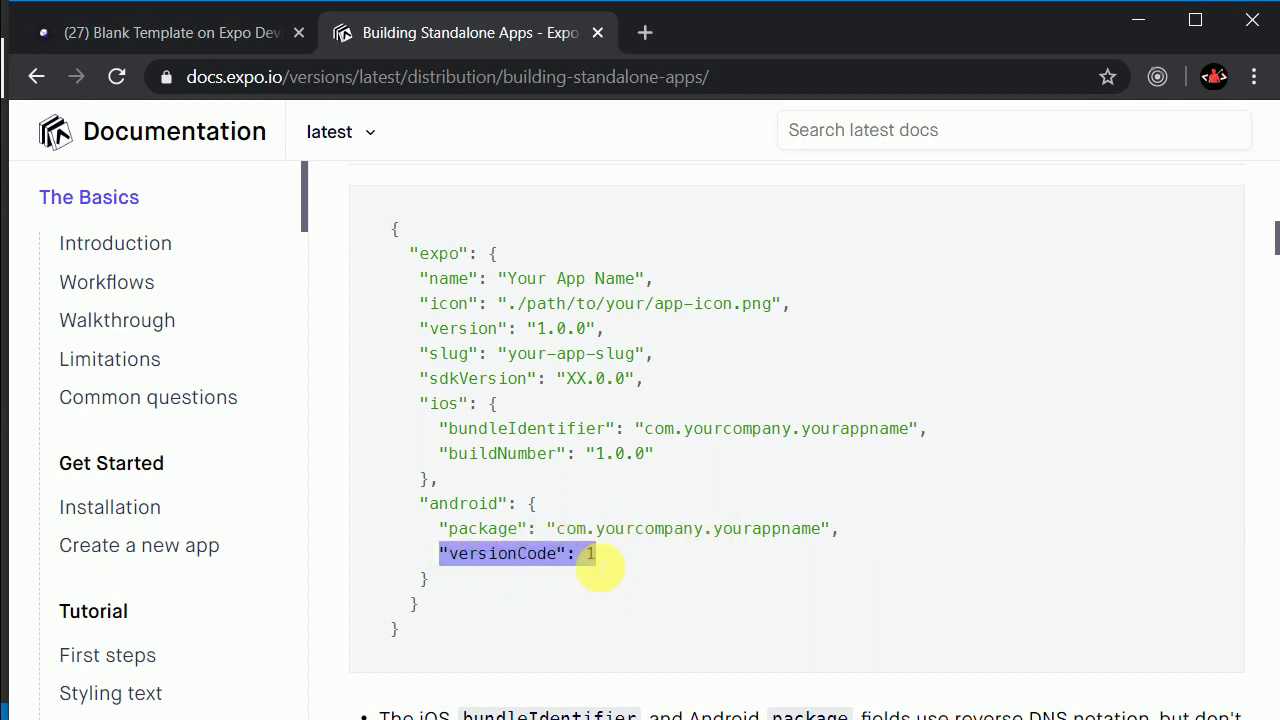
left_click(631, 563)
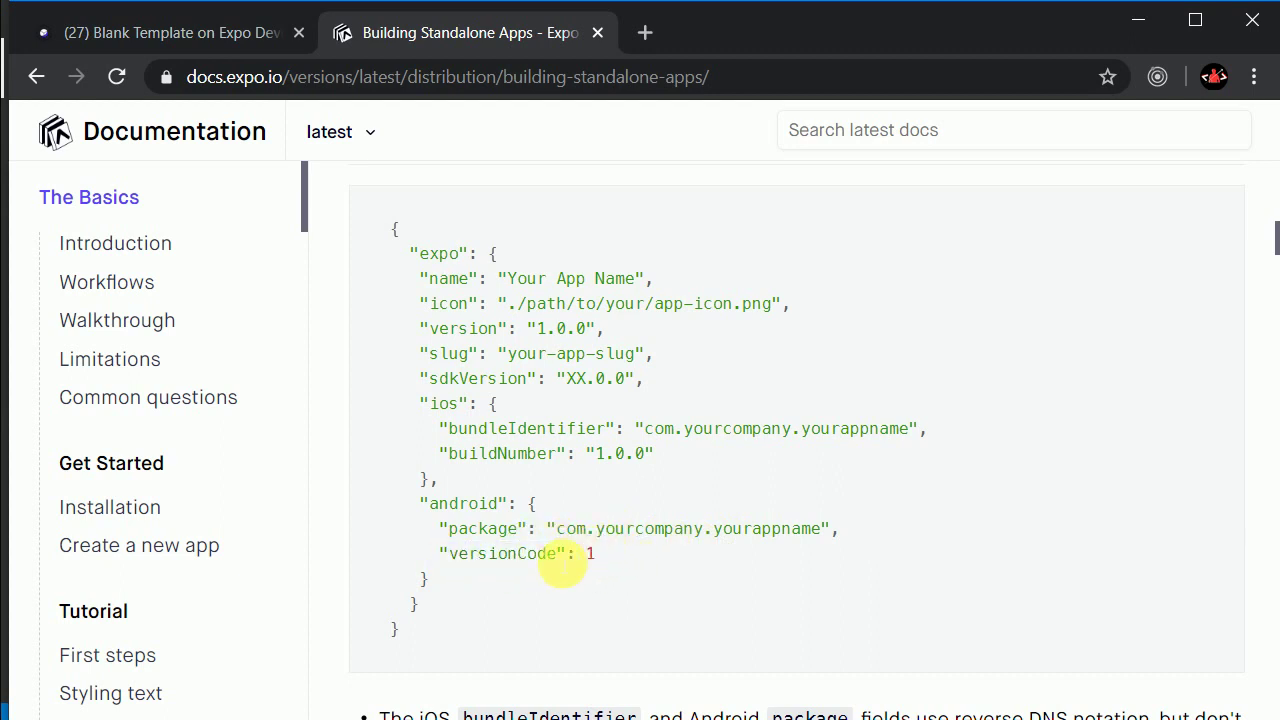
left_click_drag(438, 552, 597, 563)
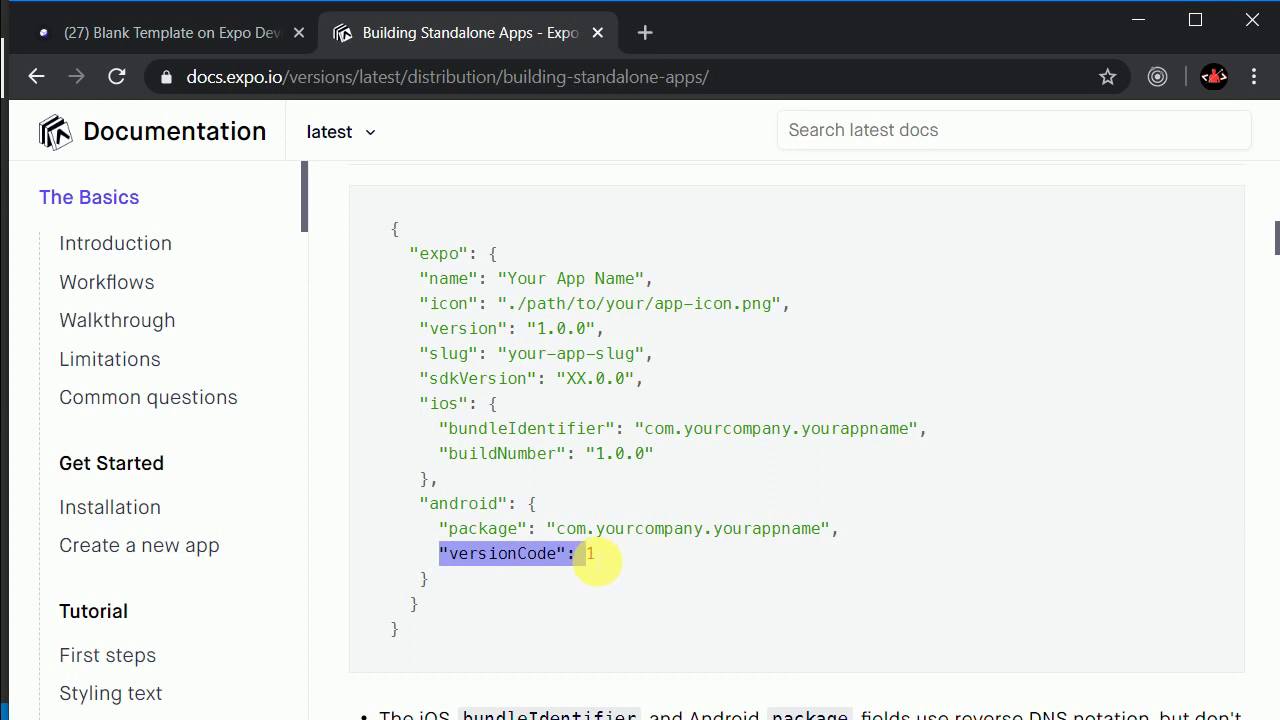
left_click(601, 562)
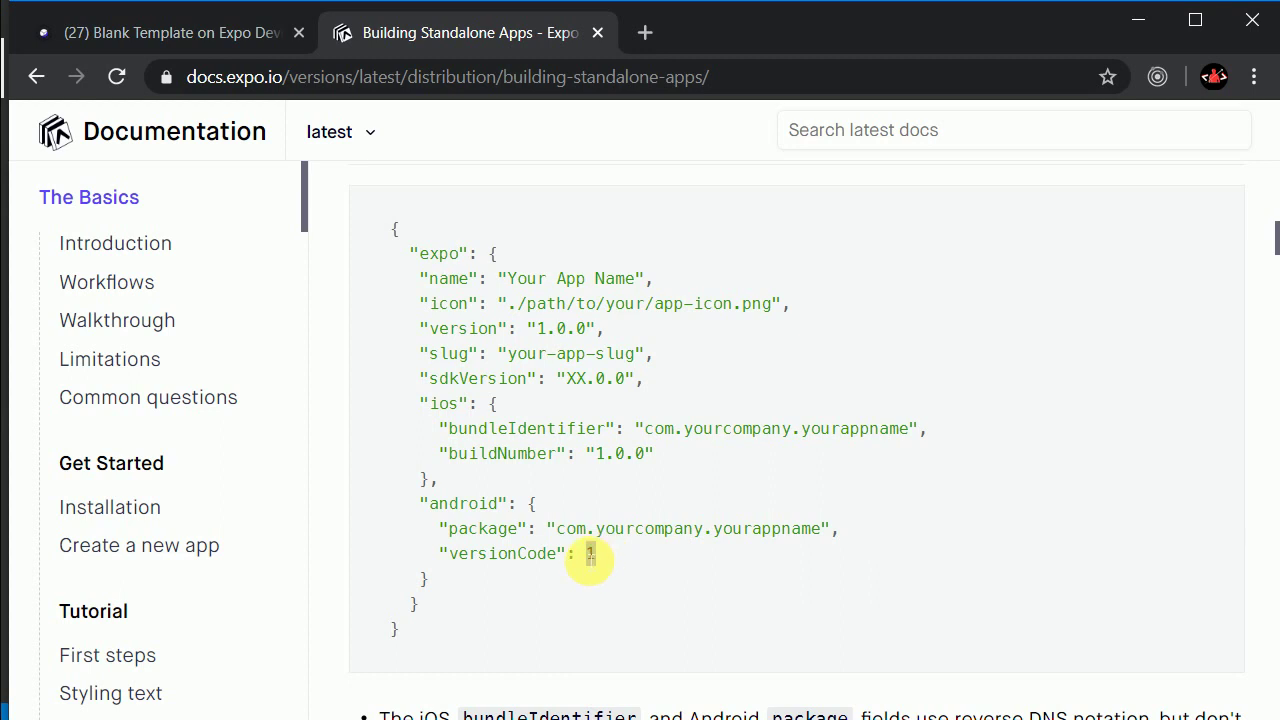
Step: Select the example's android block for copying, after comparing it with the ios block
double_click(590, 555)
left_click_drag(449, 580, 428, 517)
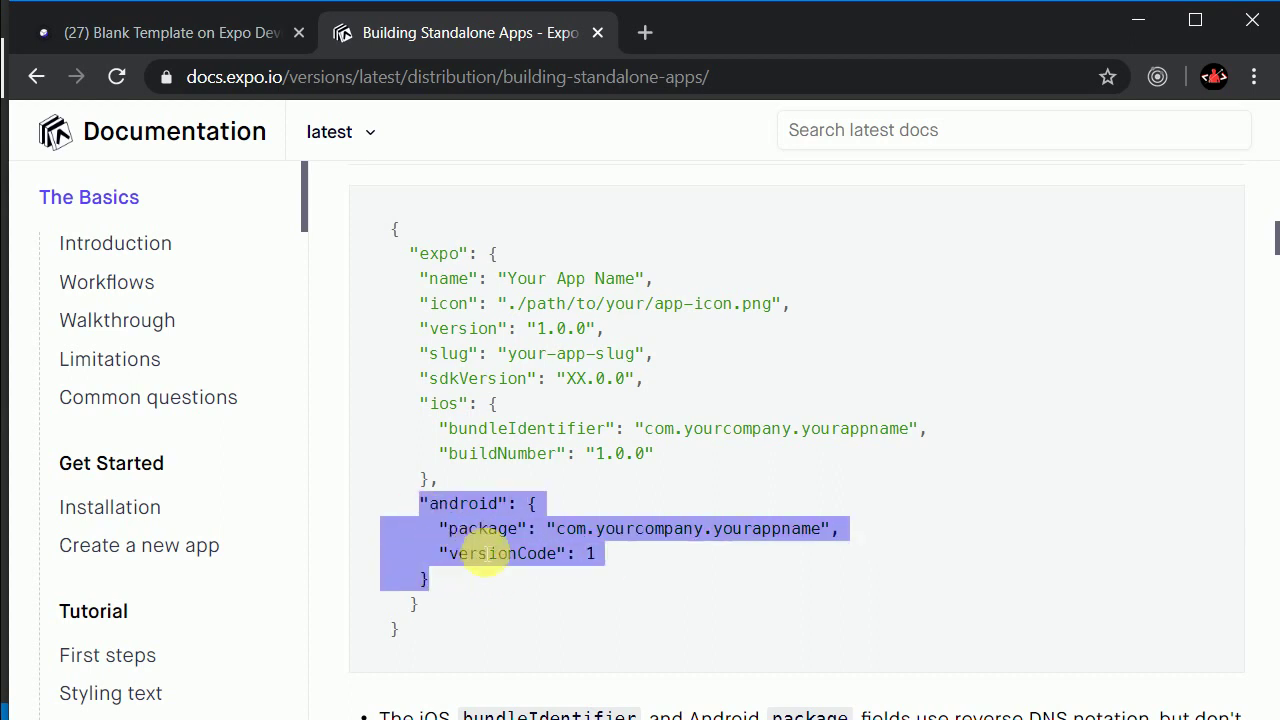
left_click(470, 578)
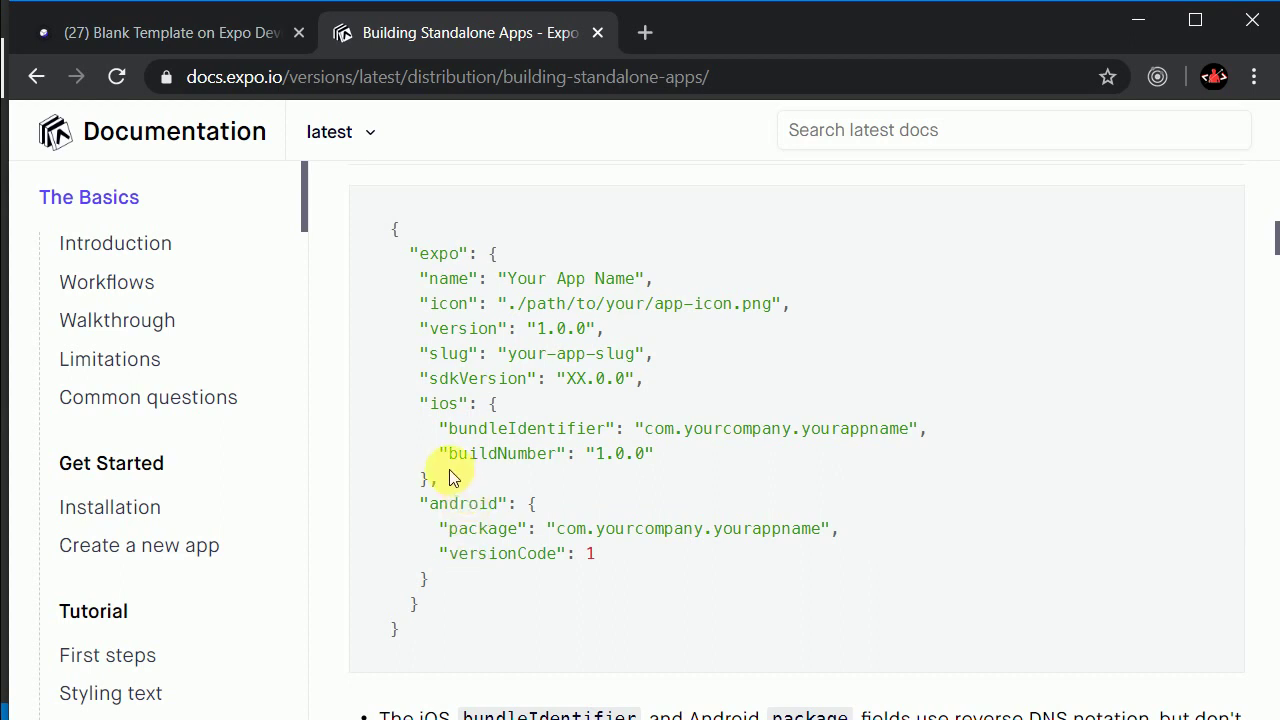
left_click_drag(454, 477, 432, 415)
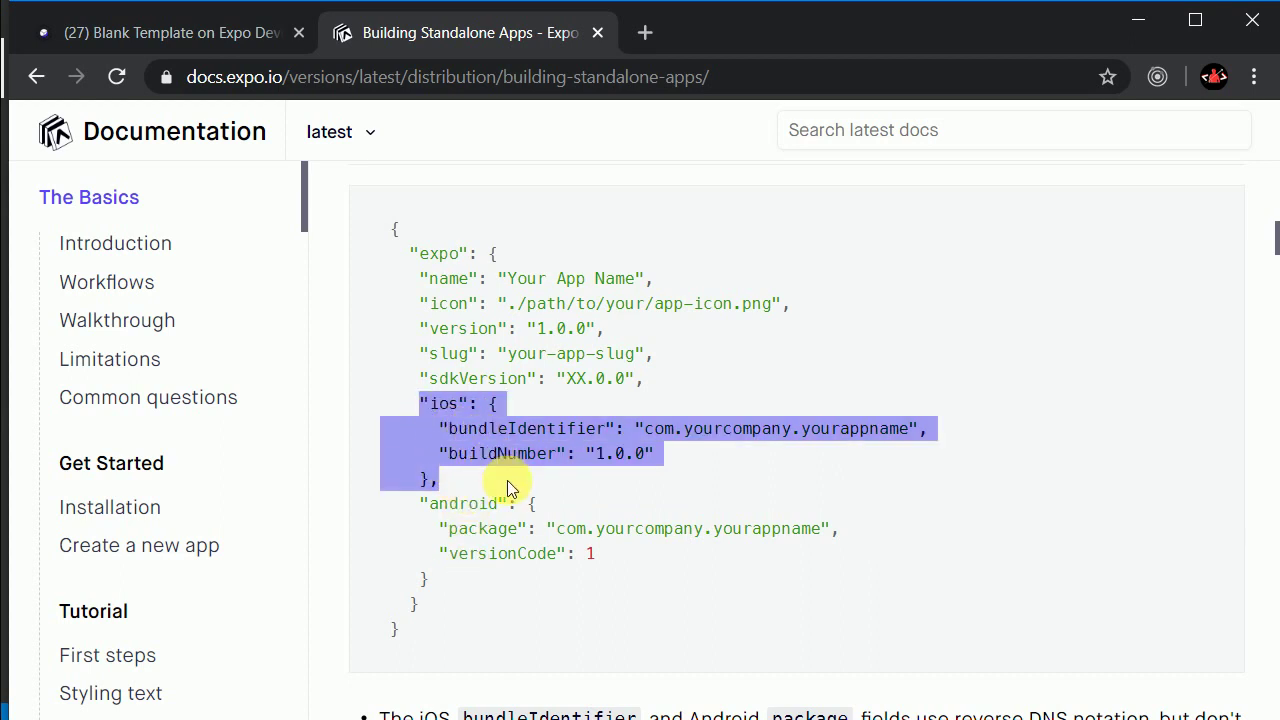
left_click_drag(437, 580, 420, 504)
key("ctrl+c")
Step: Paste the copied android block into app.json after the platforms list
key("alt+Tab")
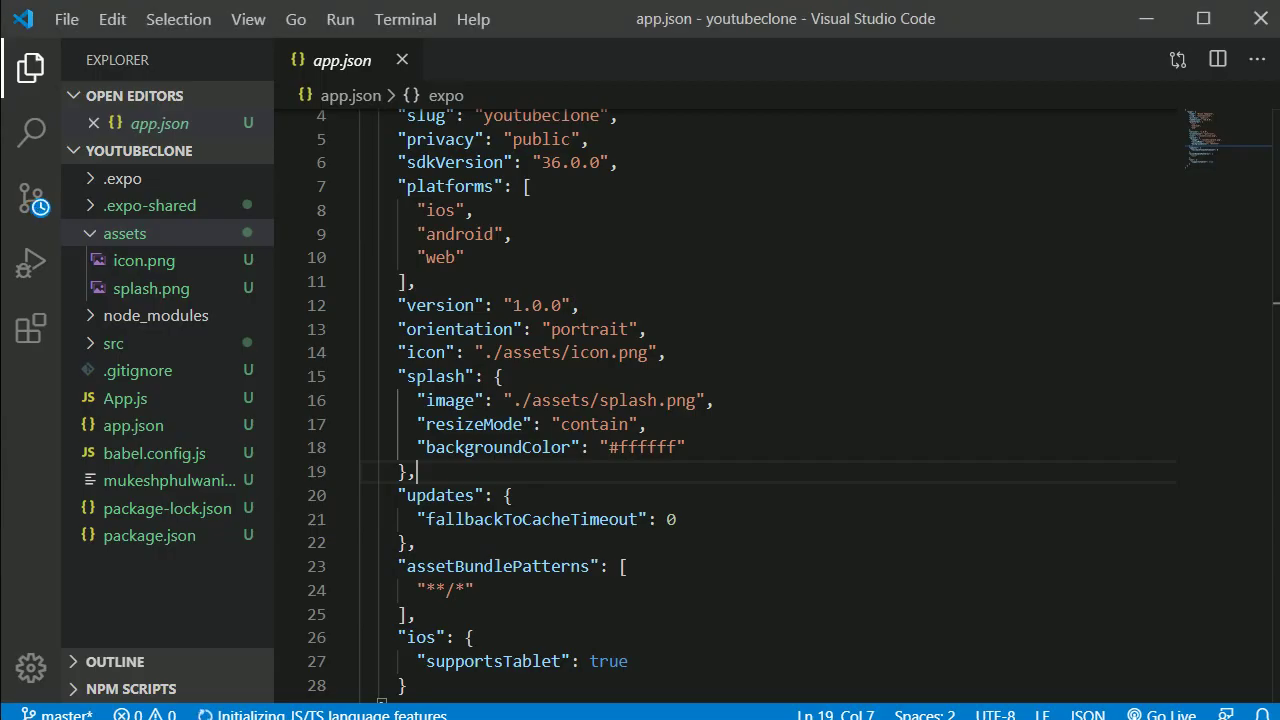
left_click(478, 290)
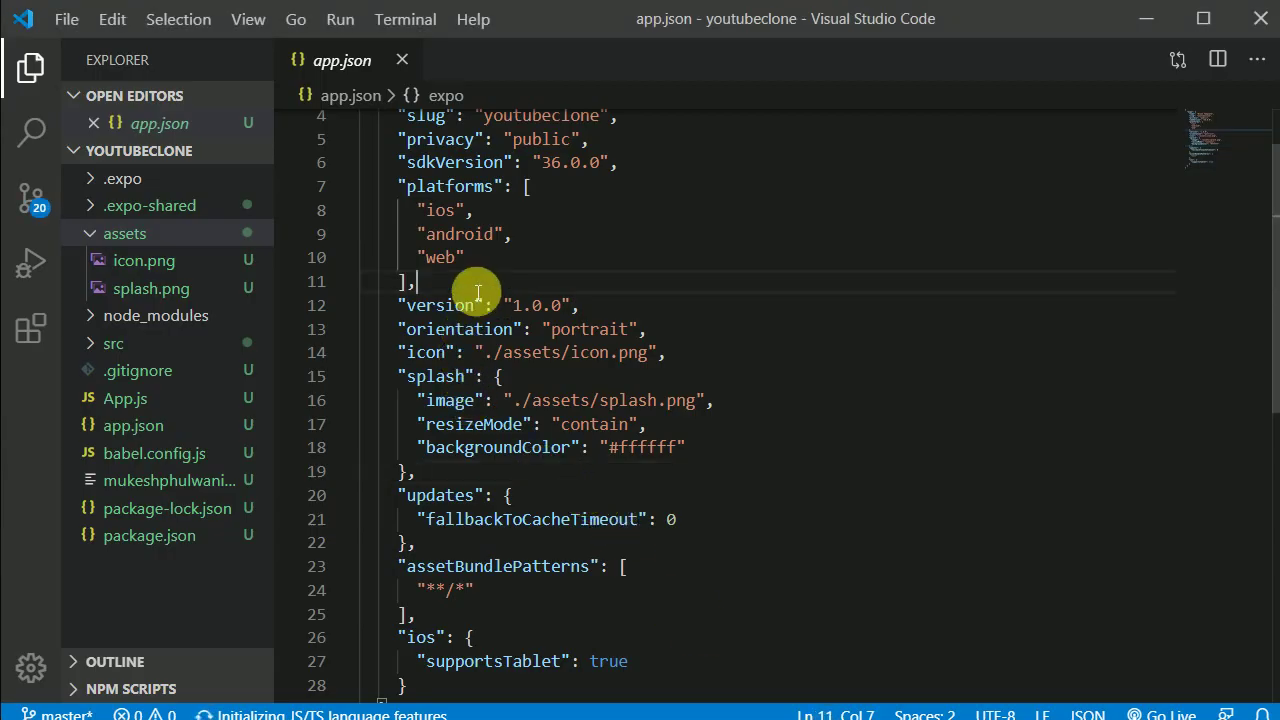
key("Return")
key("ctrl+v")
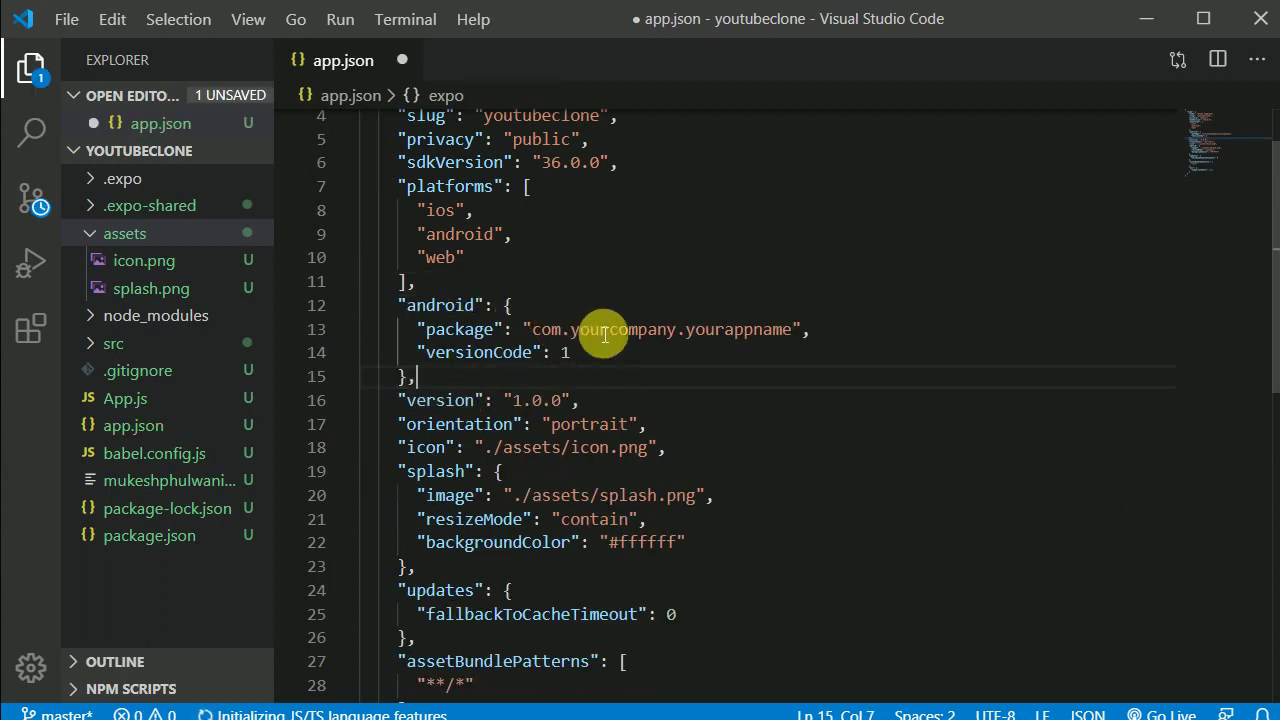
Step: Change the android package value to com.cnq.ytclone
left_click_drag(677, 340, 584, 340)
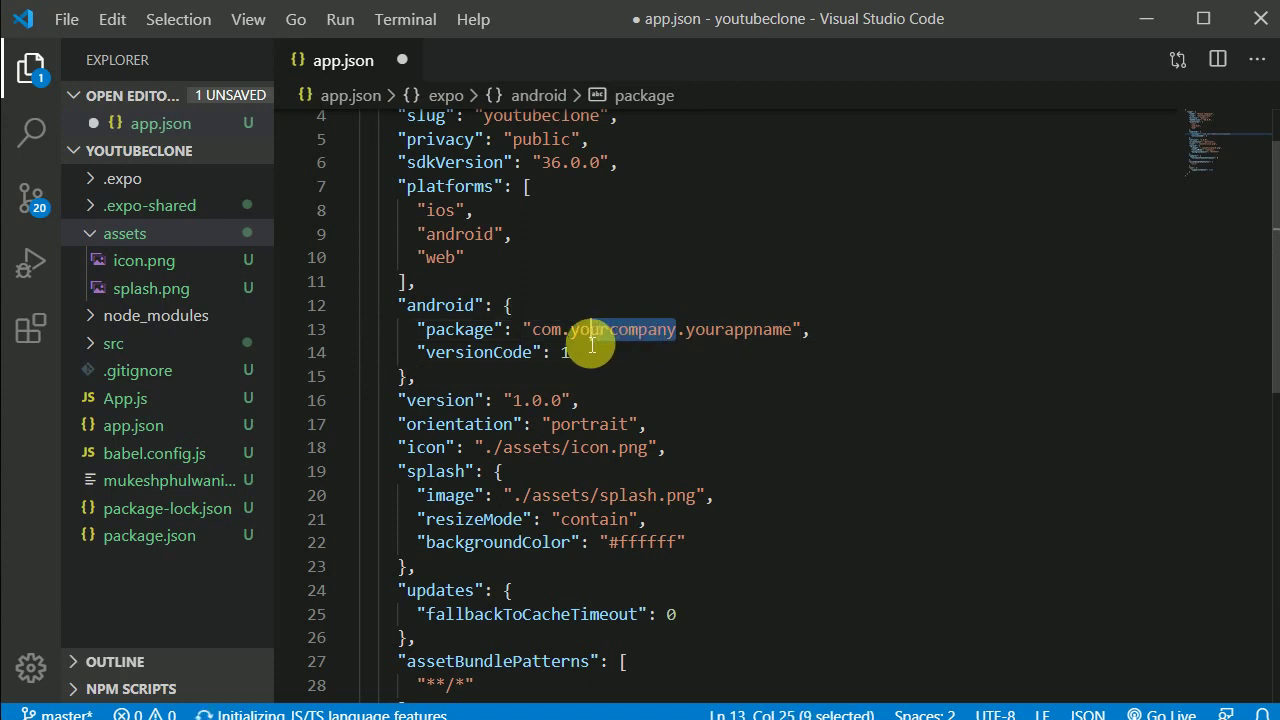
type("cnq")
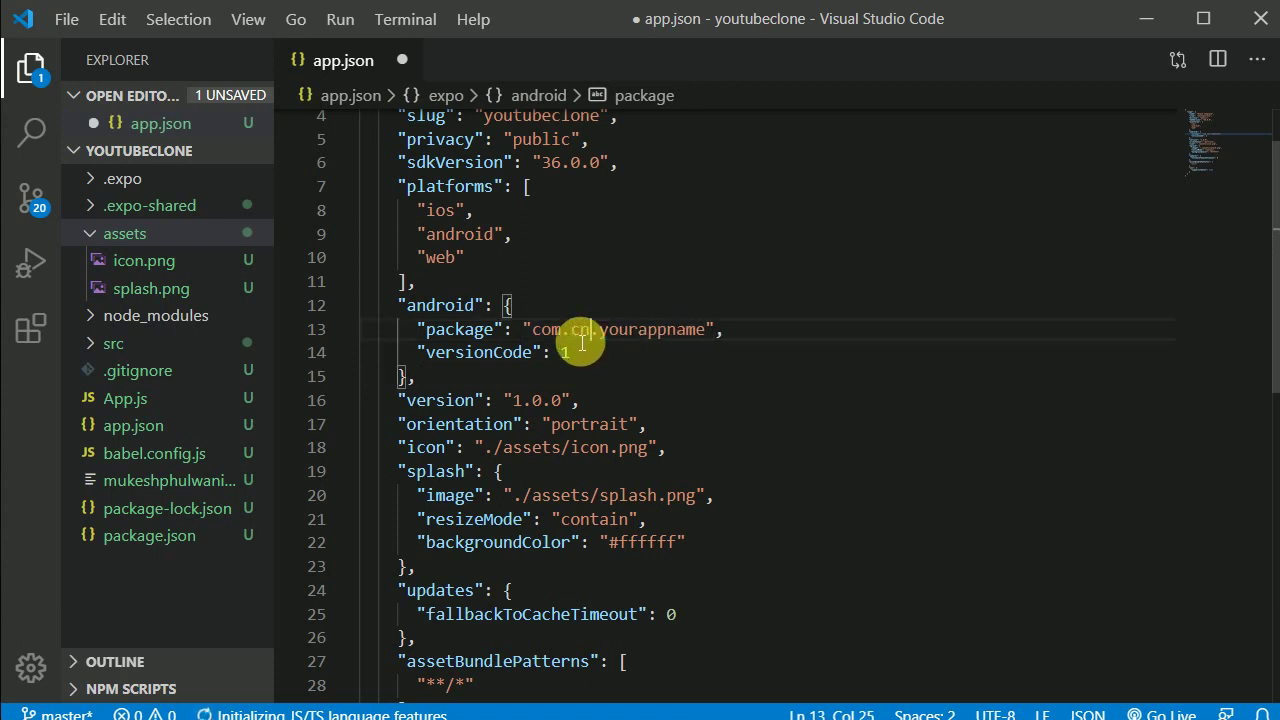
left_click_drag(600, 334, 572, 332)
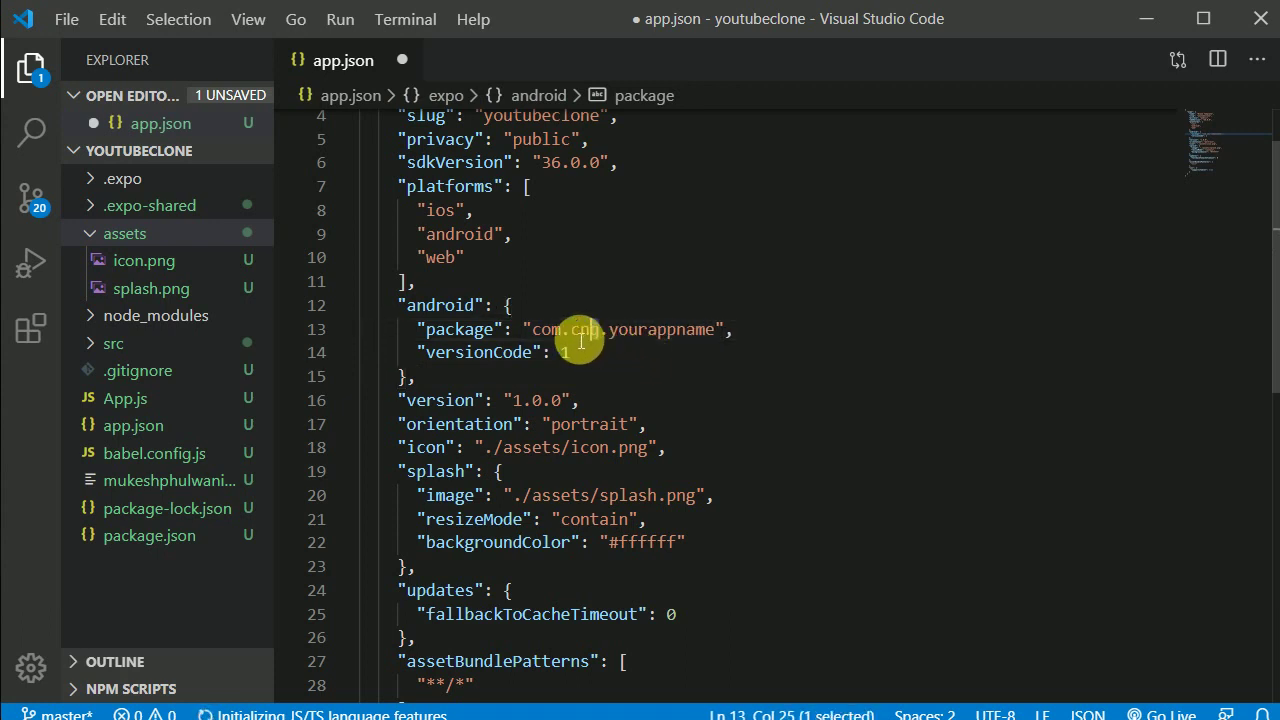
left_click_drag(723, 331, 618, 334)
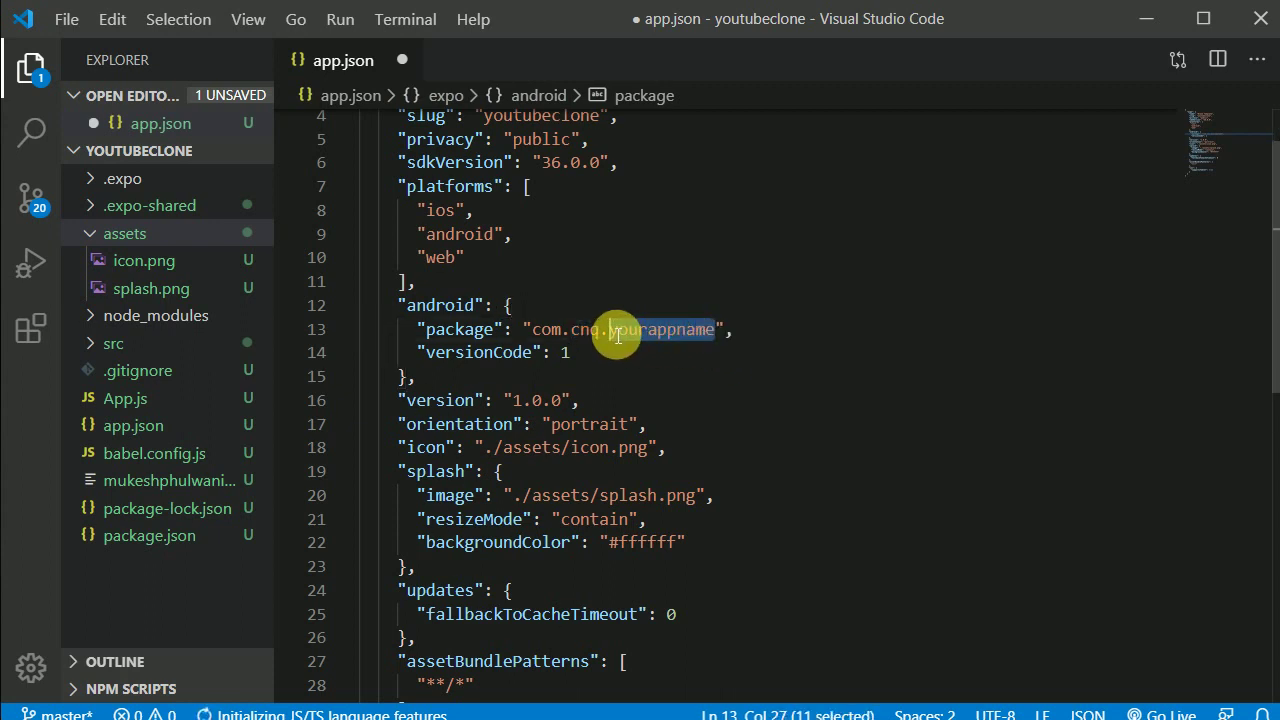
type("y")
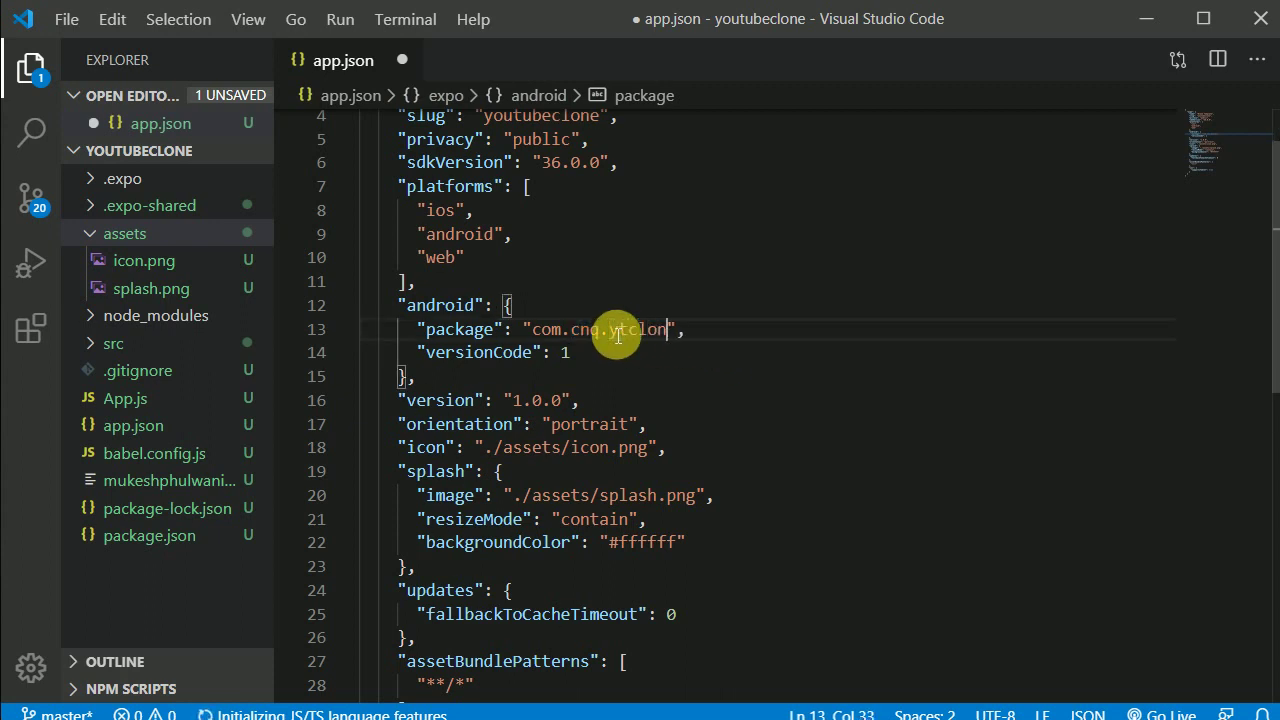
left_click_drag(680, 333, 616, 338)
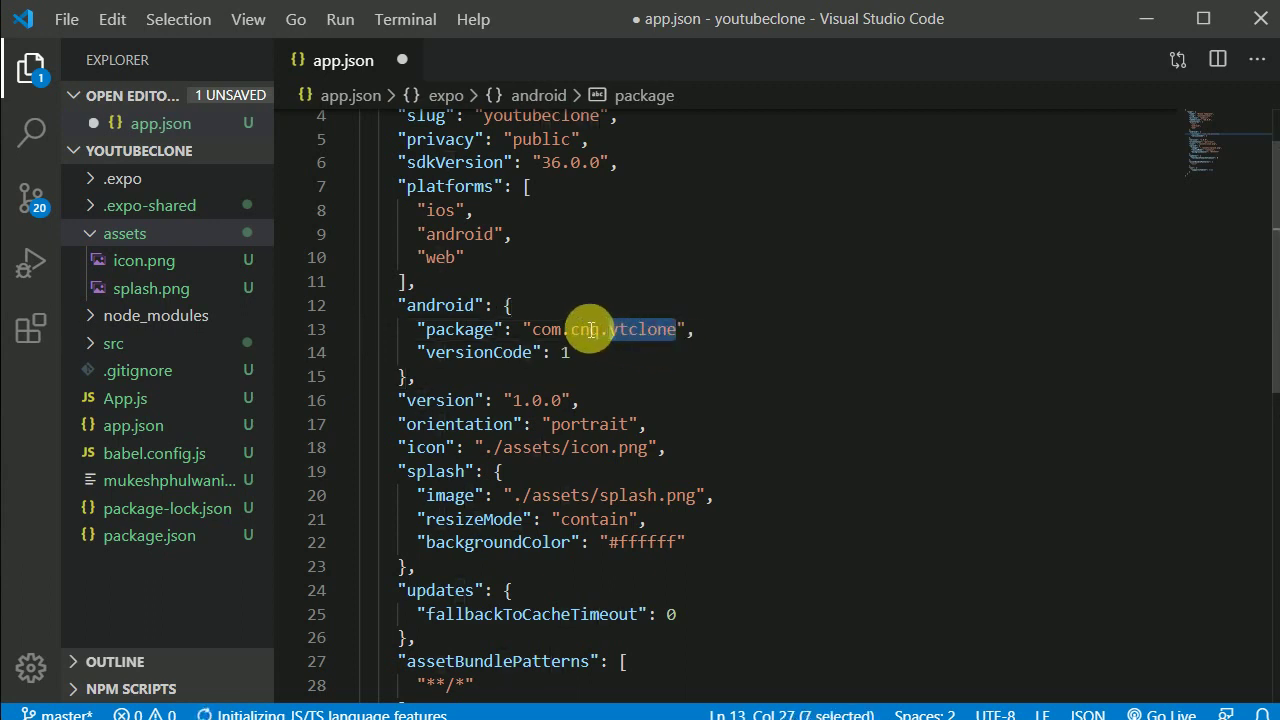
double_click(590, 330)
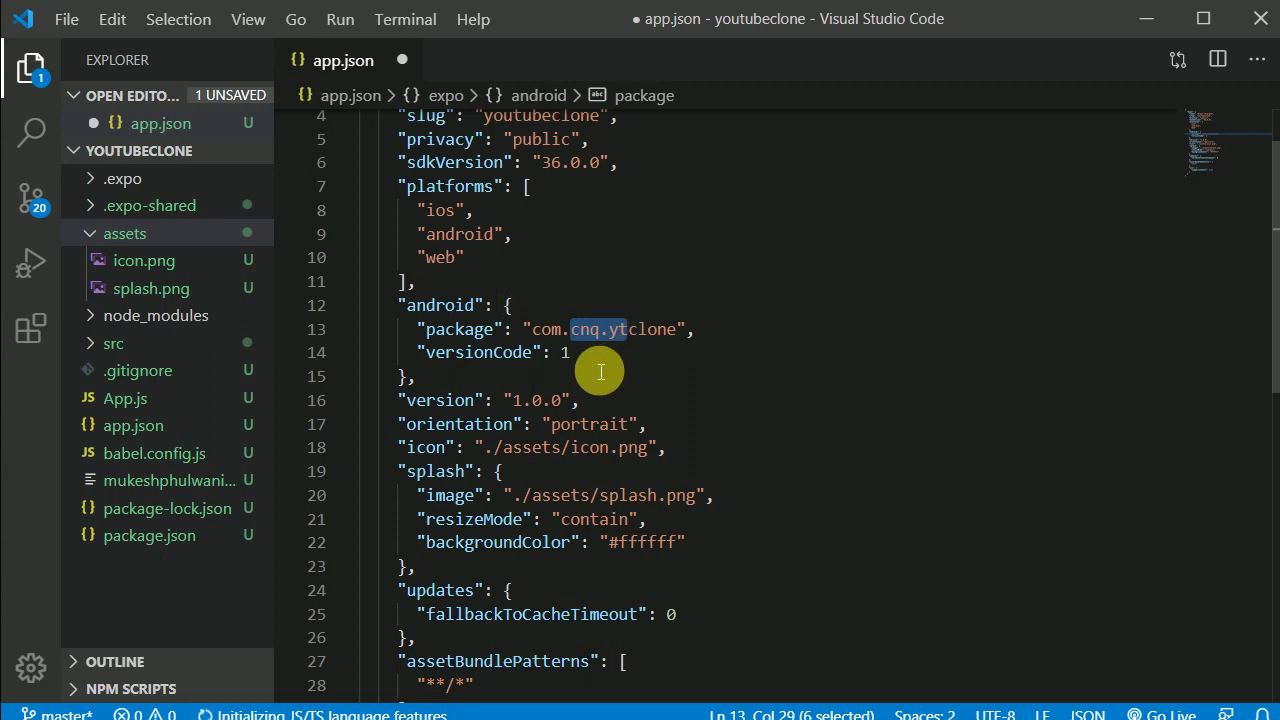
Step: Check the versionCode value 1 and select the existing ios block in app.json
left_click(581, 358)
mouse_move(581, 360)
left_mouse_down()
mouse_move(558, 360)
mouse_move(572, 365)
left_mouse_up()
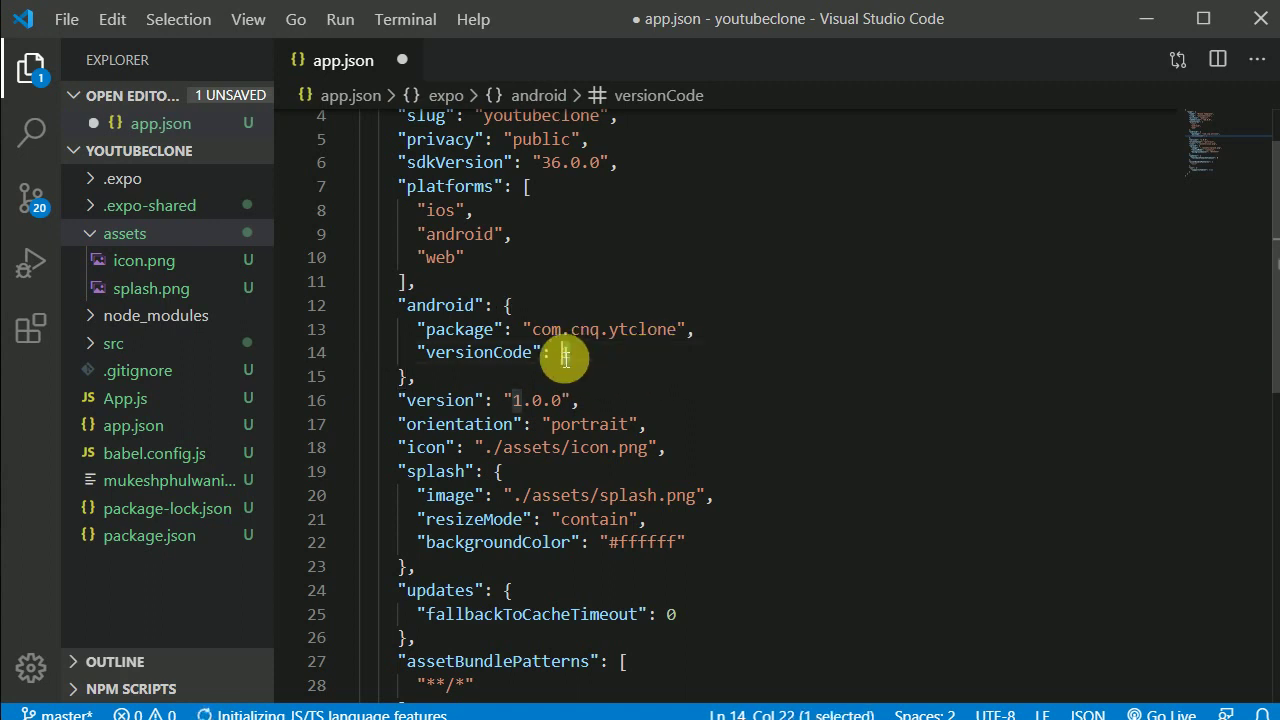
key("Right")
scroll(670, 448, "down", 5)
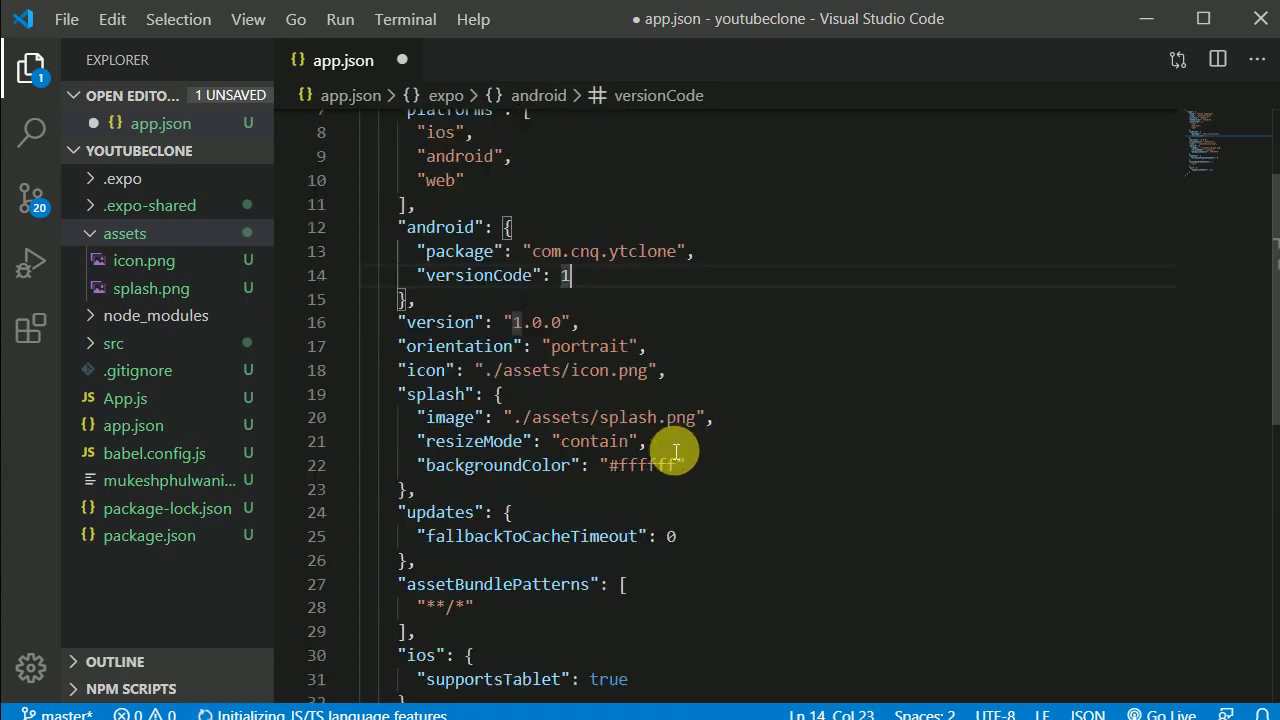
left_click_drag(407, 470, 399, 424)
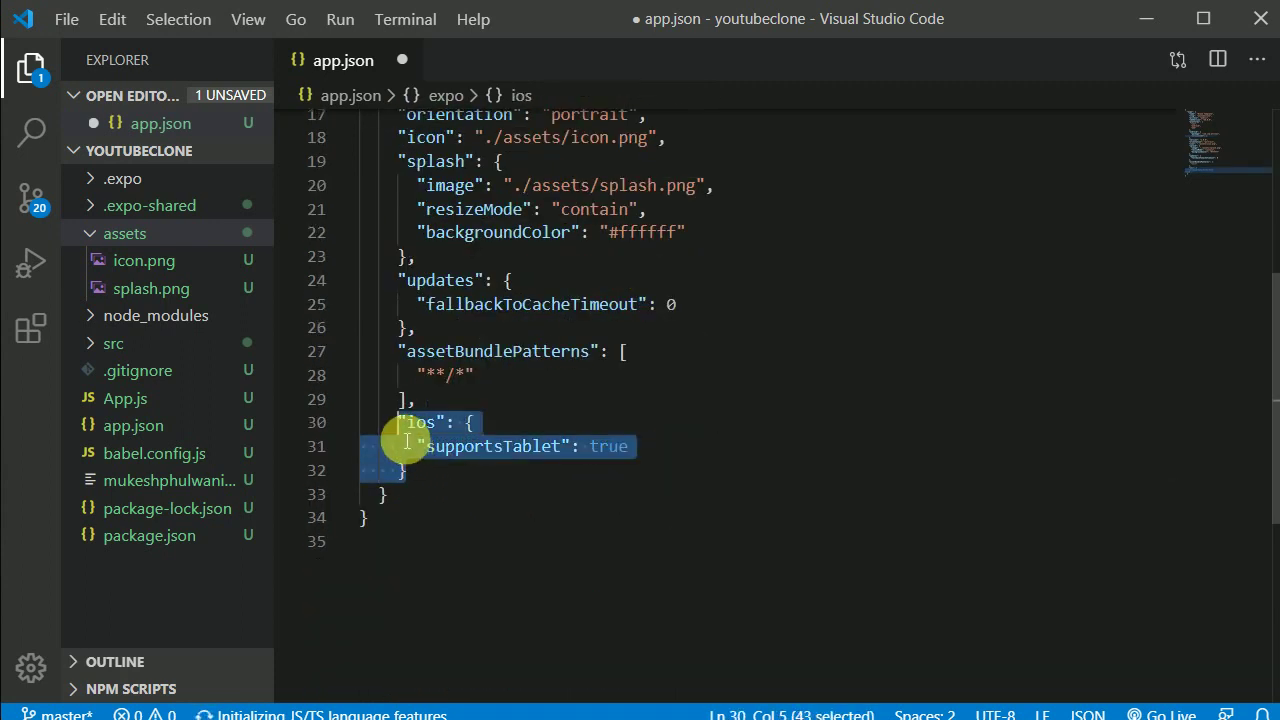
key("alt+Tab")
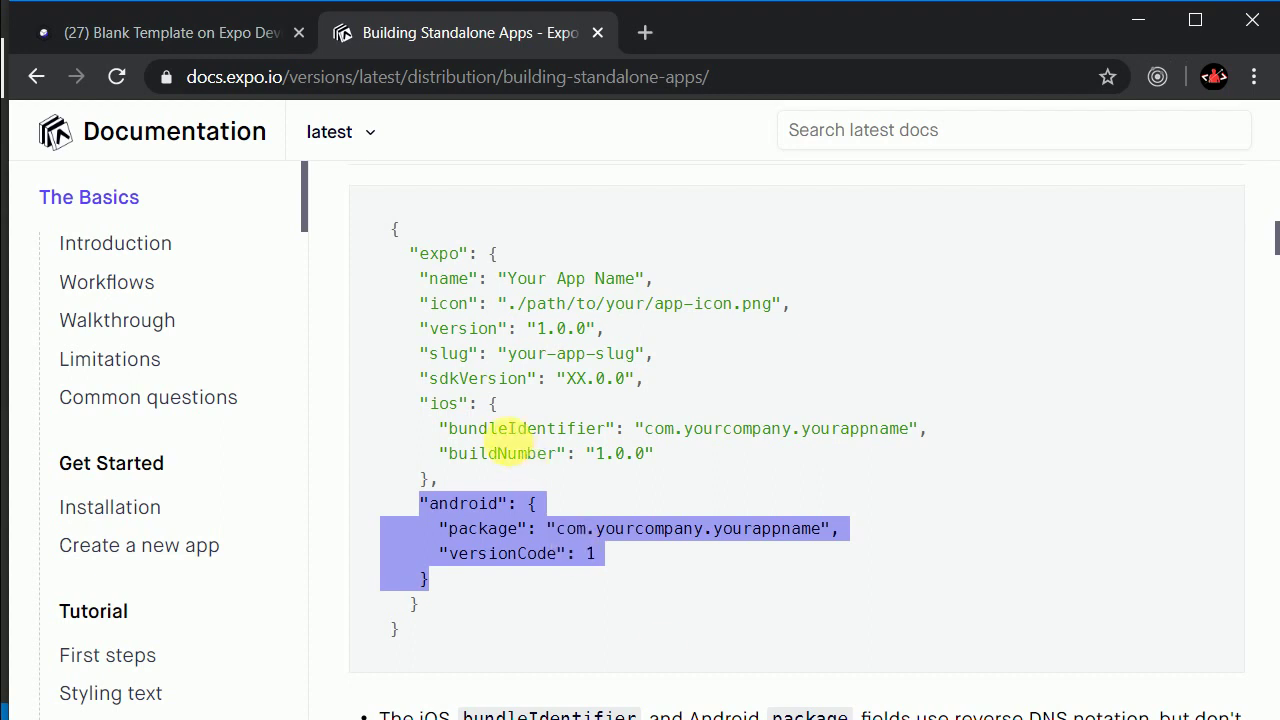
Step: Select the docs' example ios block with bundleIdentifier and buildNumber for copying
left_click_drag(441, 467, 429, 409)
left_click(609, 451)
left_click_drag(671, 466, 443, 429)
left_click_drag(440, 482, 432, 412)
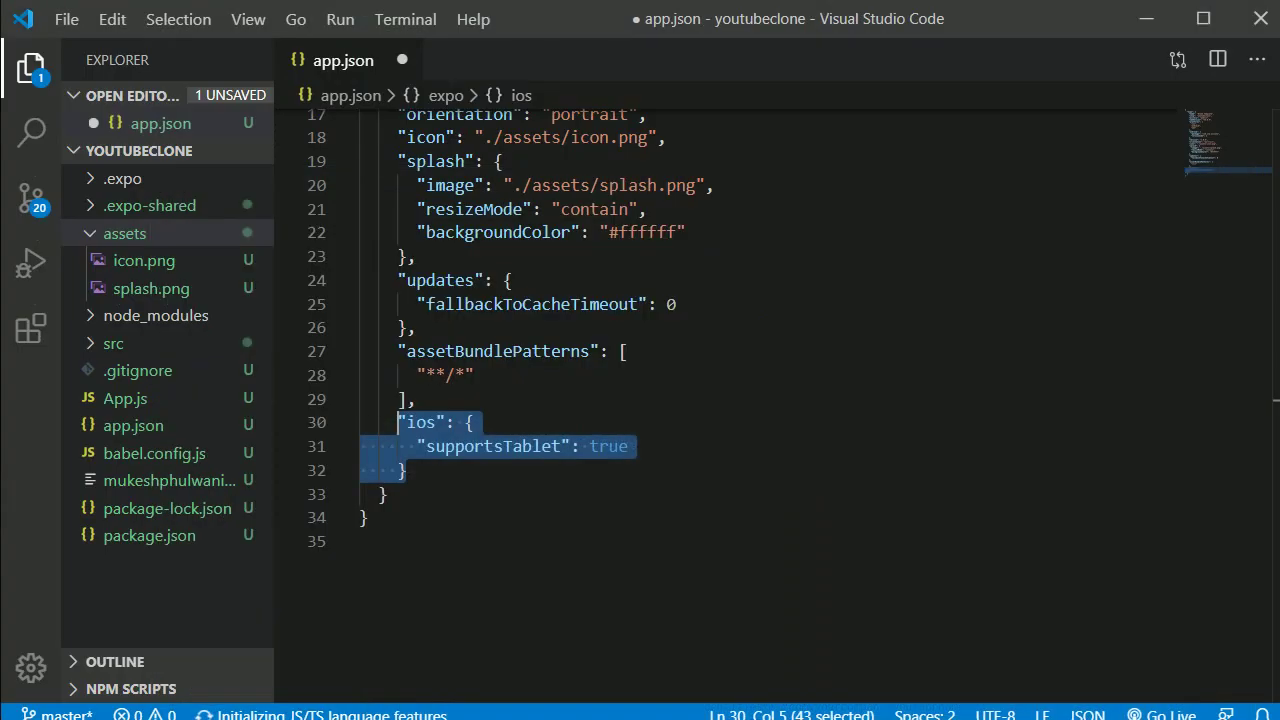
Step: Delete the old ios block containing supportsTablet from app.json
left_click(458, 484)
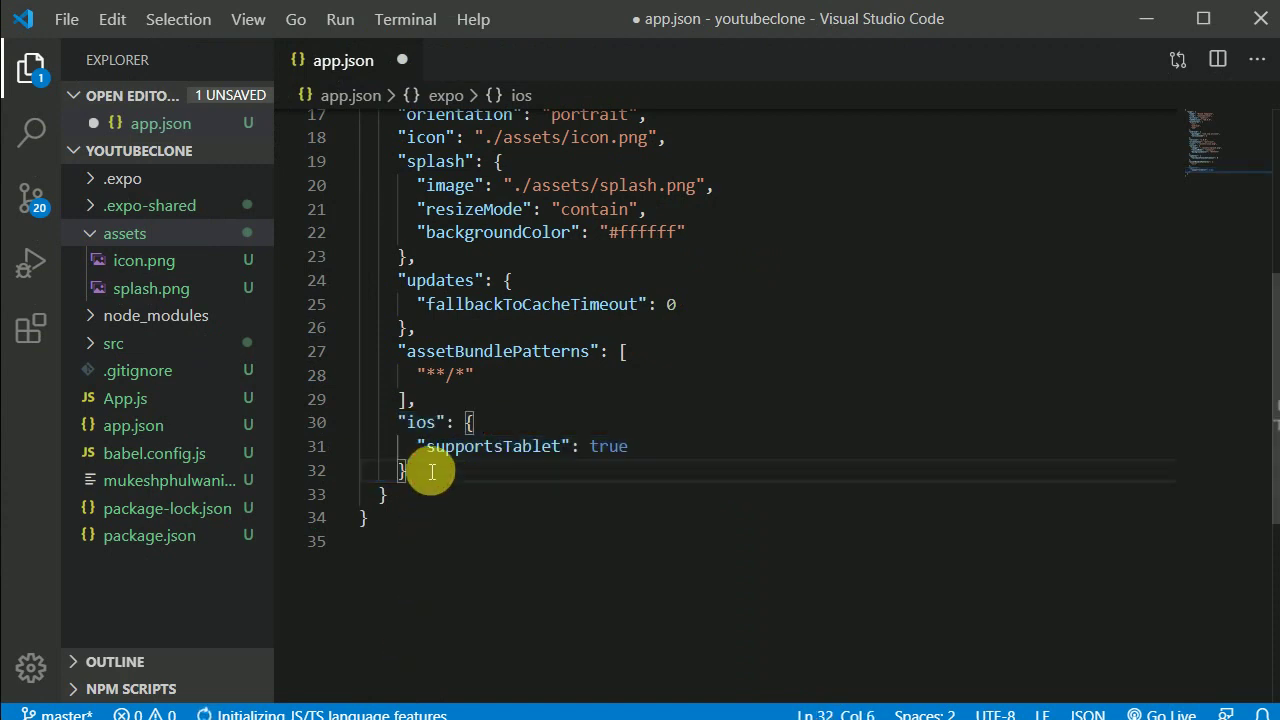
left_click_drag(423, 471, 410, 400)
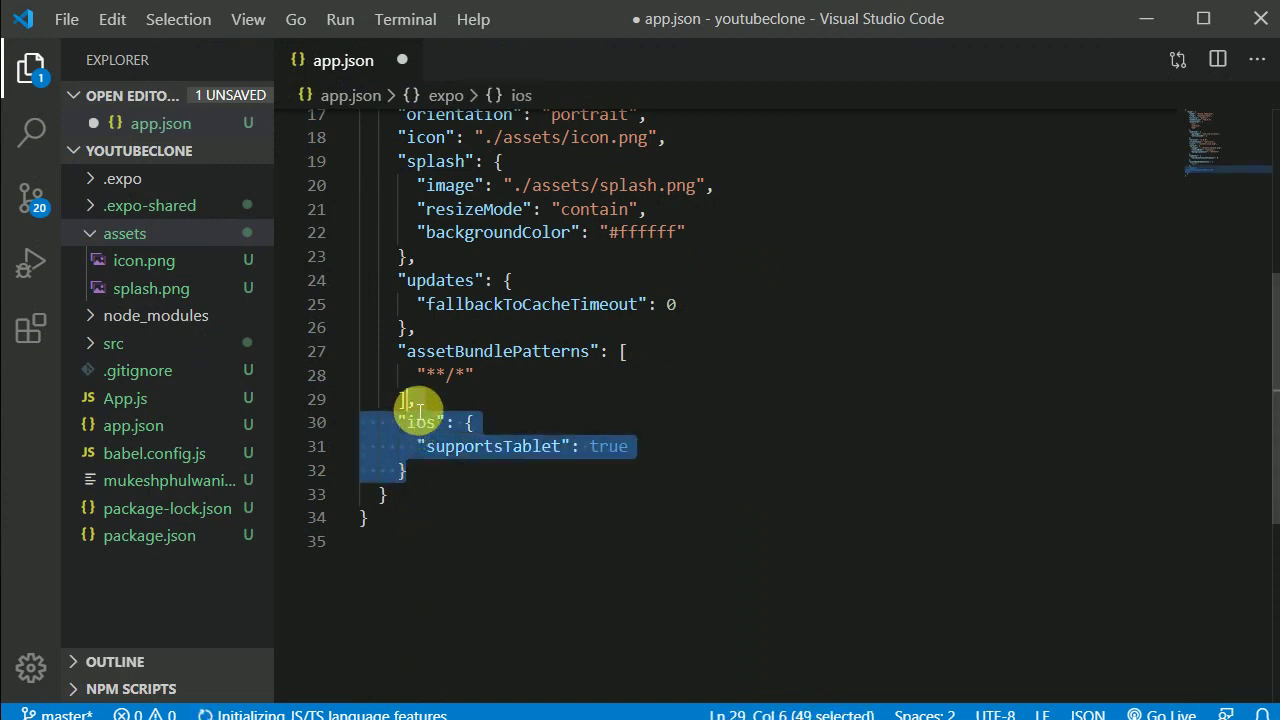
key("BackSpace")
Step: Paste the example ios block after android and set bundleIdentifier to com.cnq.ytclone
scroll(465, 428, "up", 5)
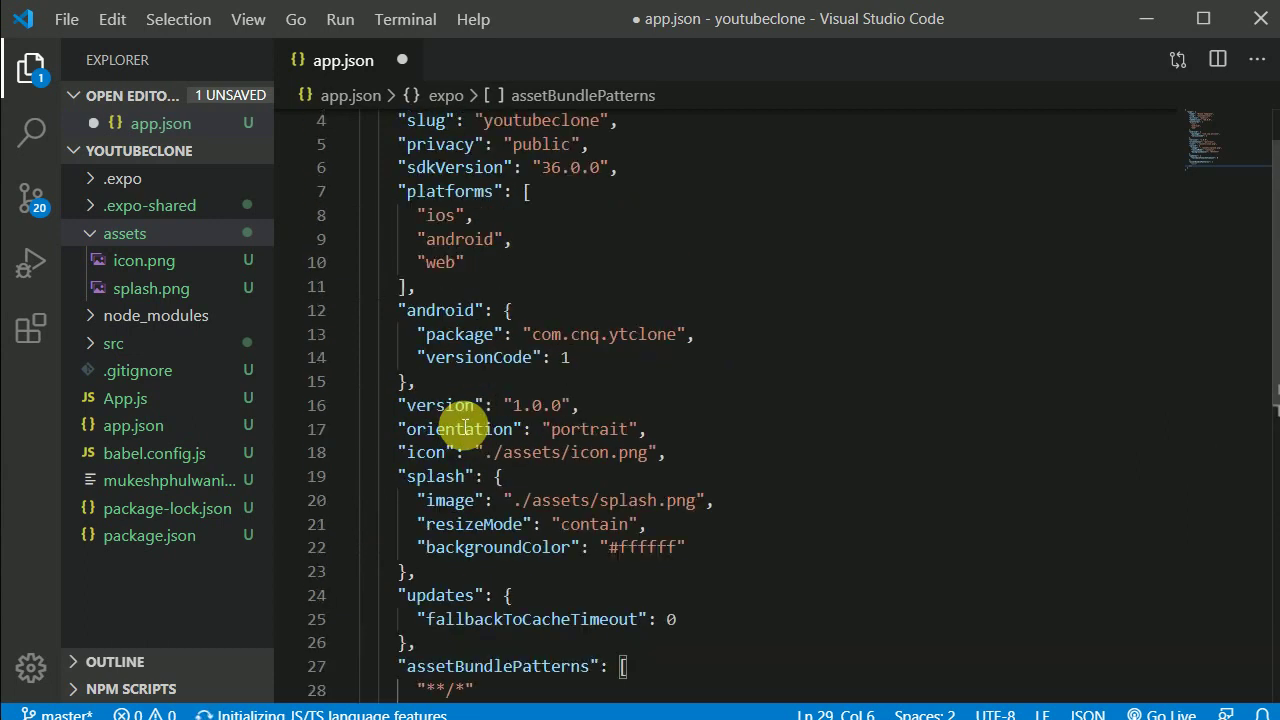
left_click(452, 458)
key("Return")
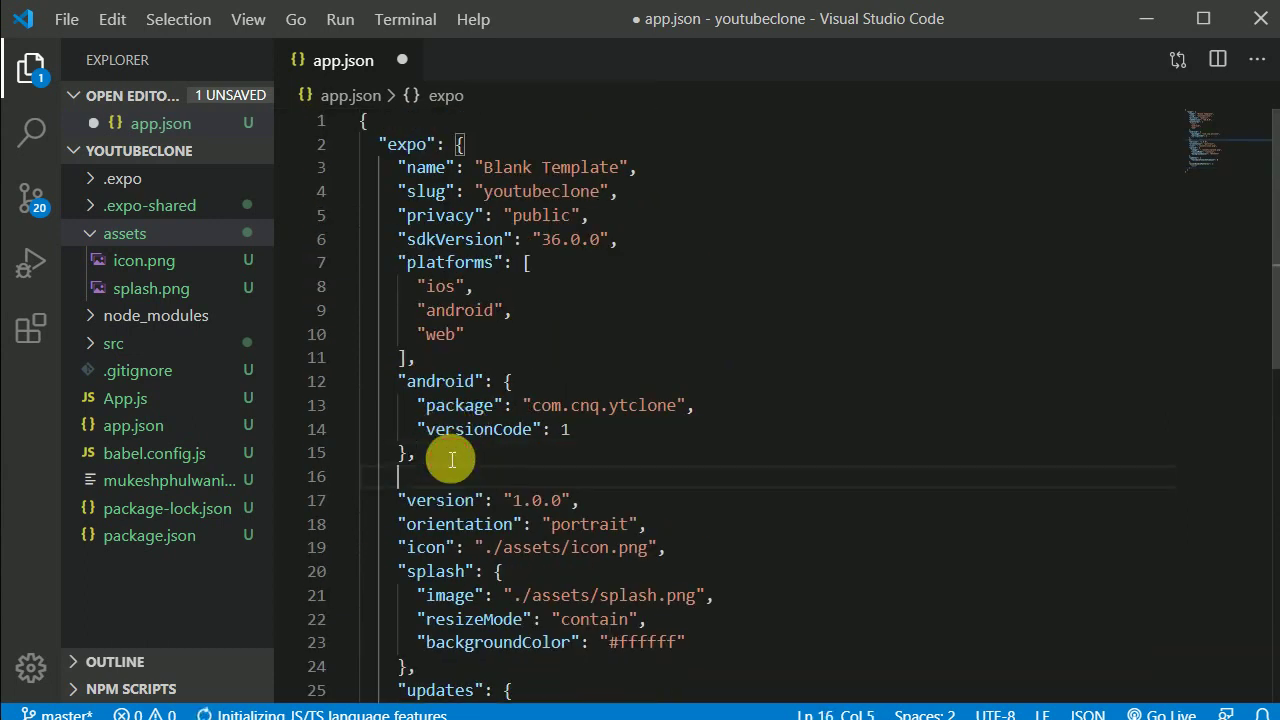
type("\"ios\": {   \"bundleIdentifier\": \"com.yourcompany.yourappname\",   \"buildNumber\": \"1.0.0\" },")
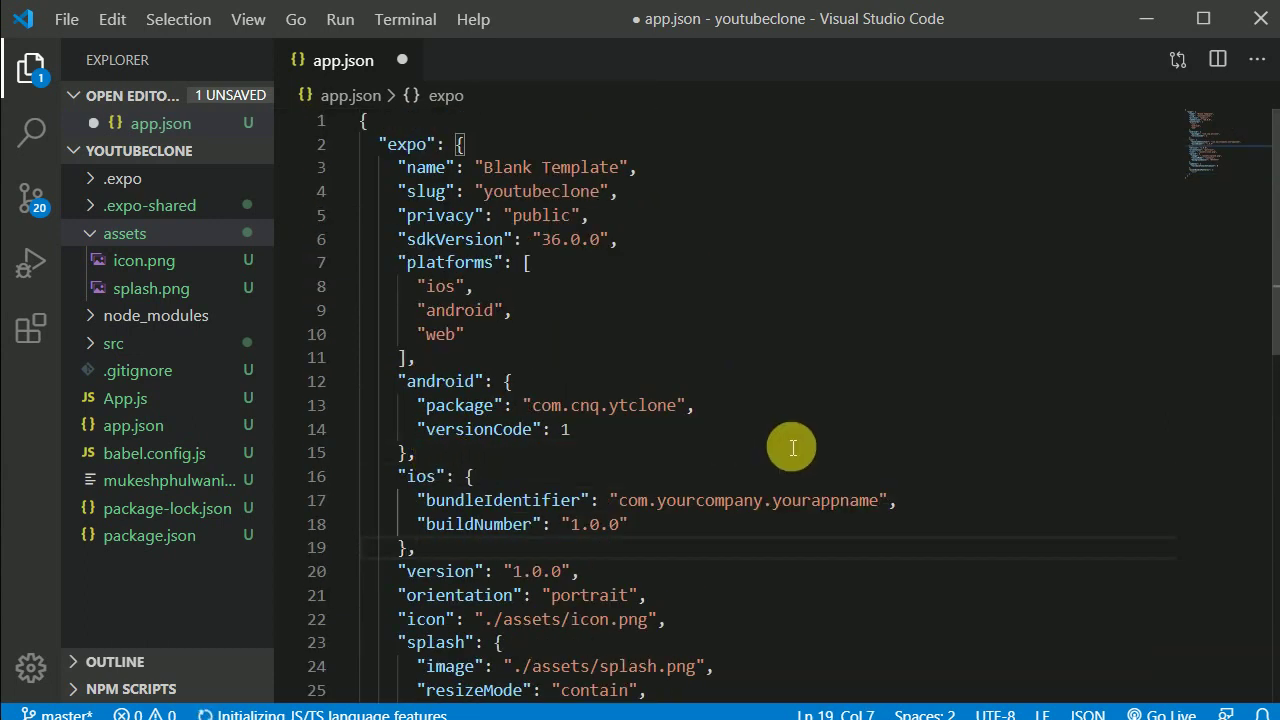
left_click_drag(872, 503, 670, 516)
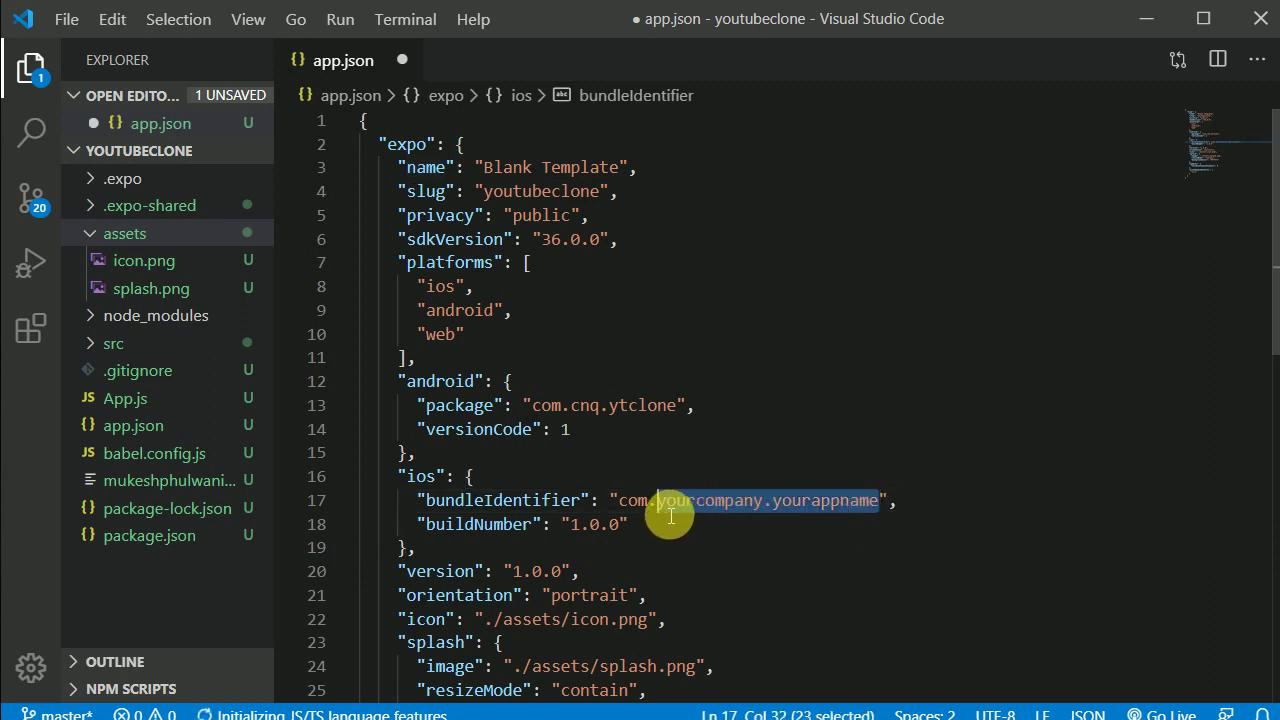
type("cn")
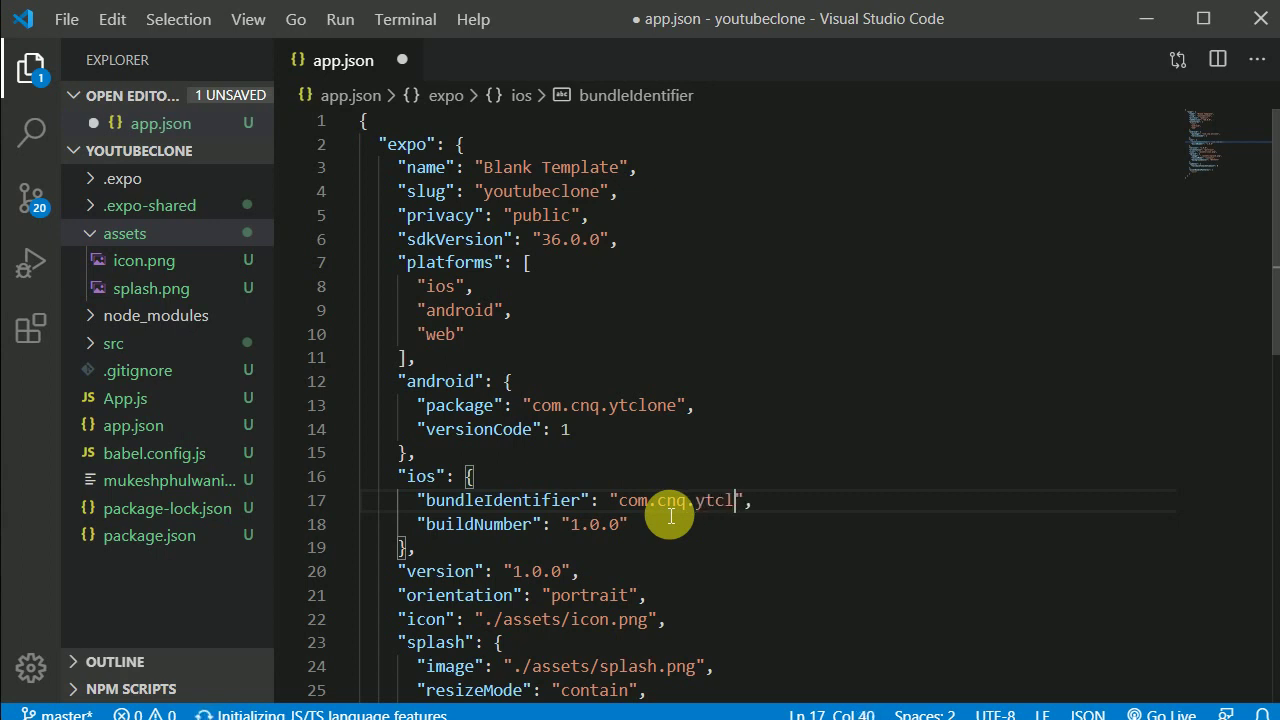
left_click(805, 505)
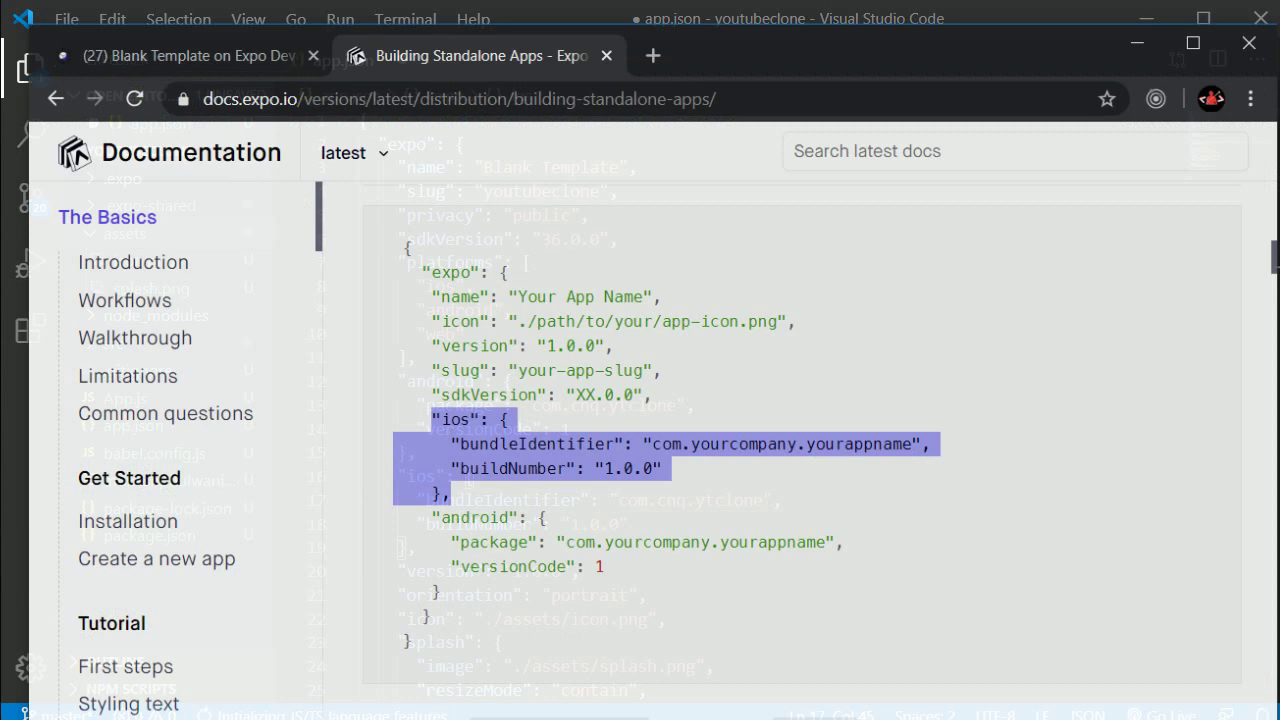
Step: Scroll to '3. Start the build' in the docs and select the expo build:android command
left_click(730, 577)
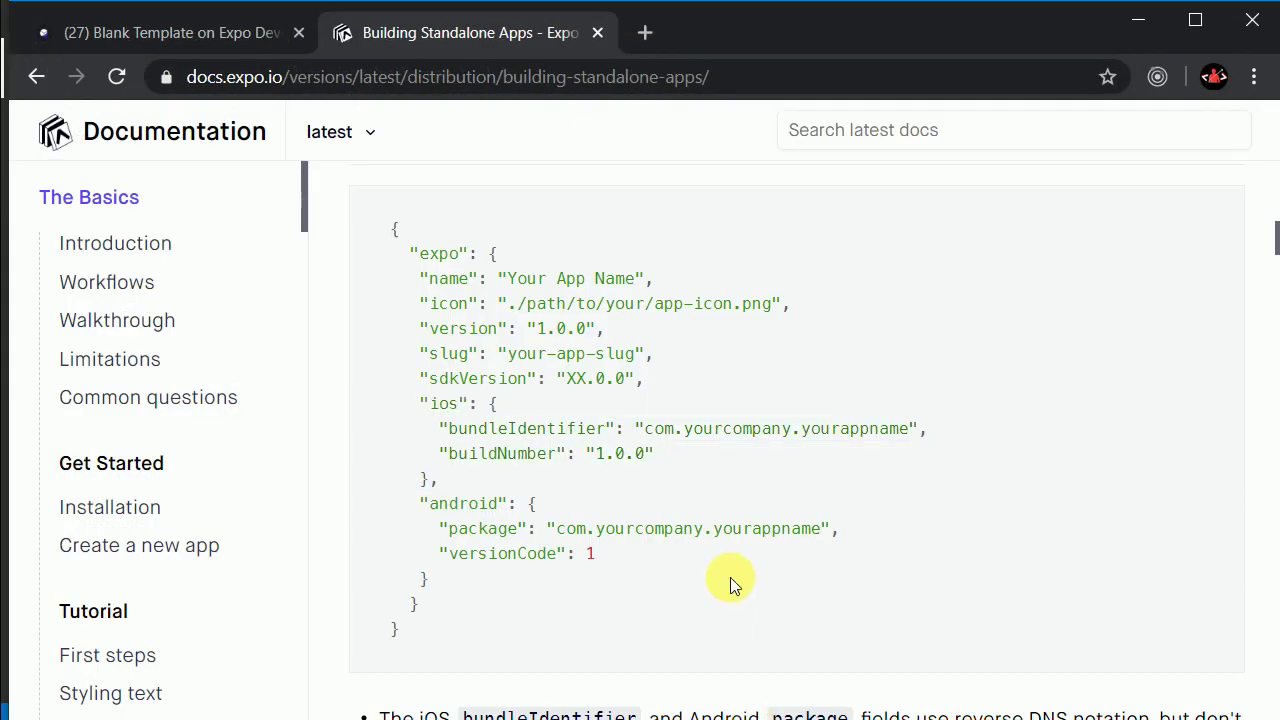
scroll(730, 577, "down", 3)
scroll(731, 560, "down", 10)
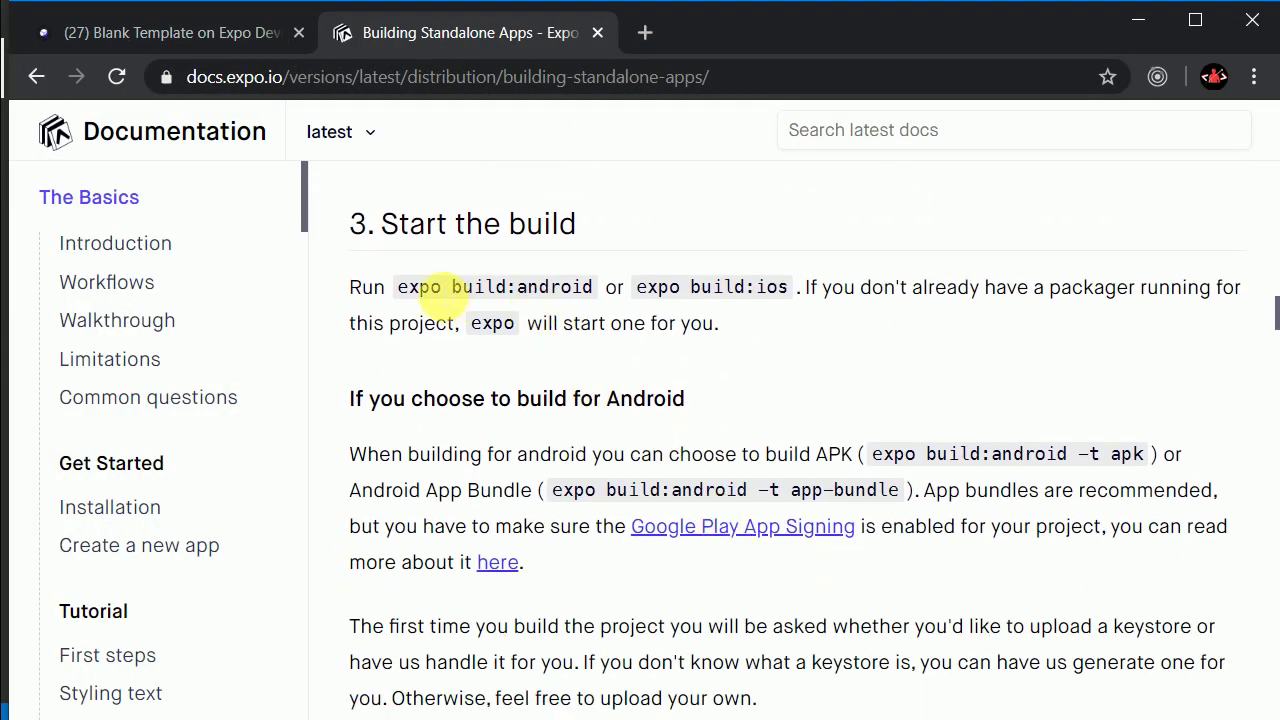
left_click_drag(349, 287, 556, 296)
left_click(486, 287)
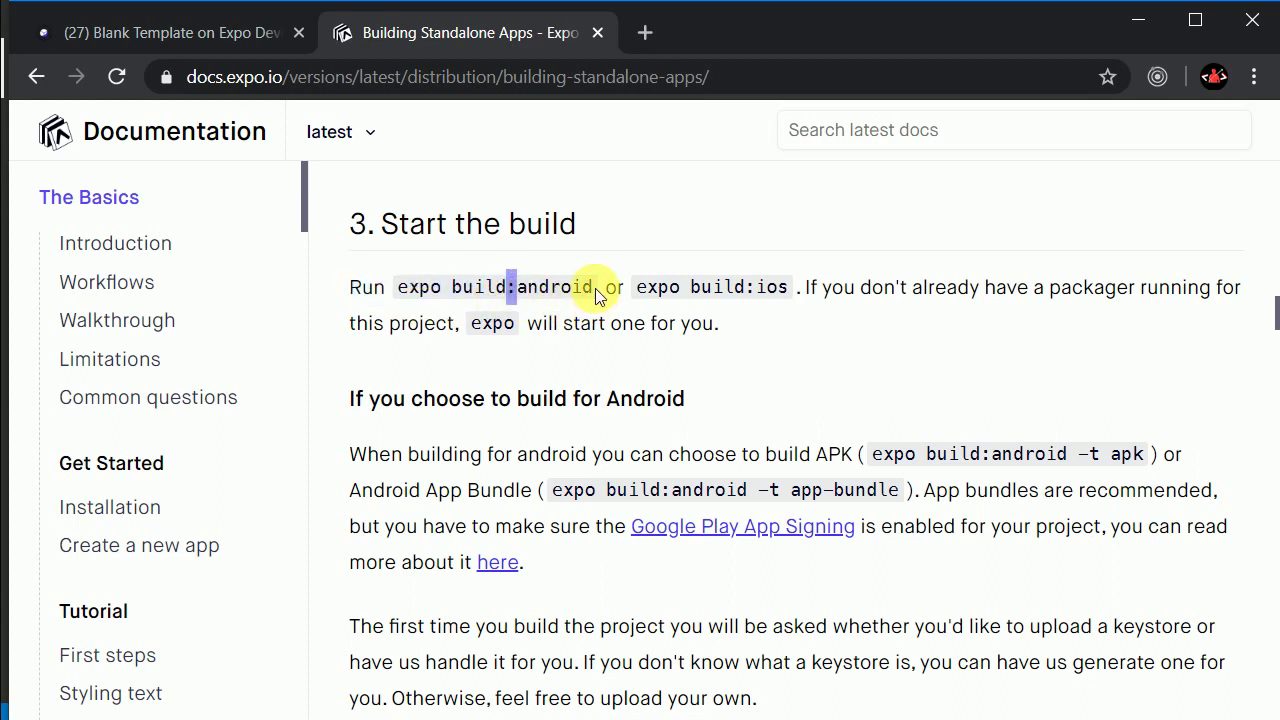
left_click(594, 289)
left_click_drag(408, 291, 592, 288)
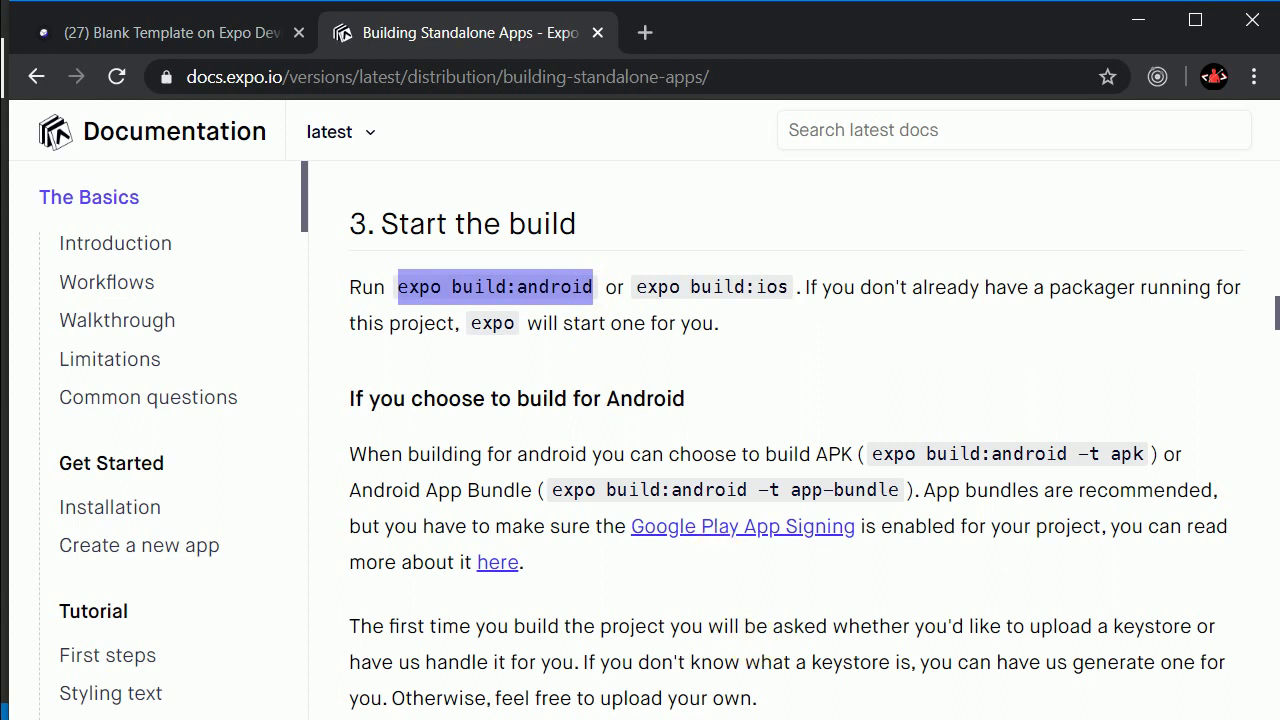
key("alt+Tab")
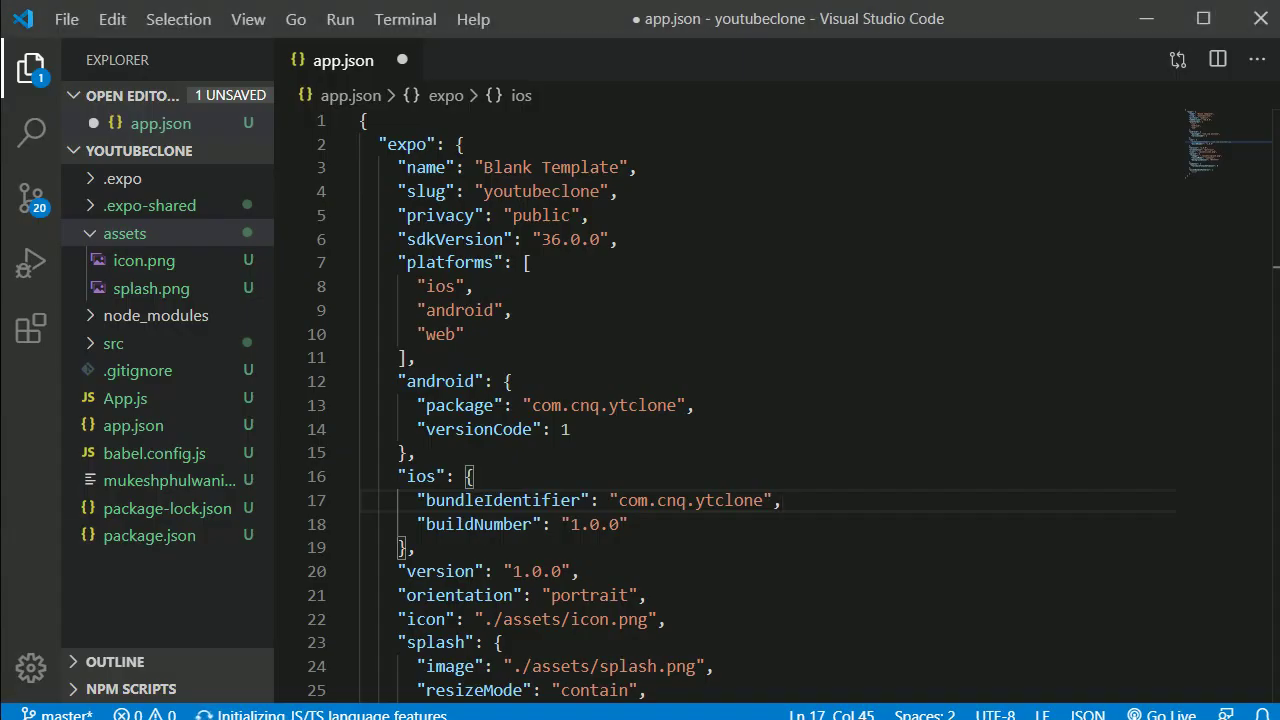
Step: Reposition the Expo console window and view the Expo Dev Tools page in Chrome
key("alt+Tab")
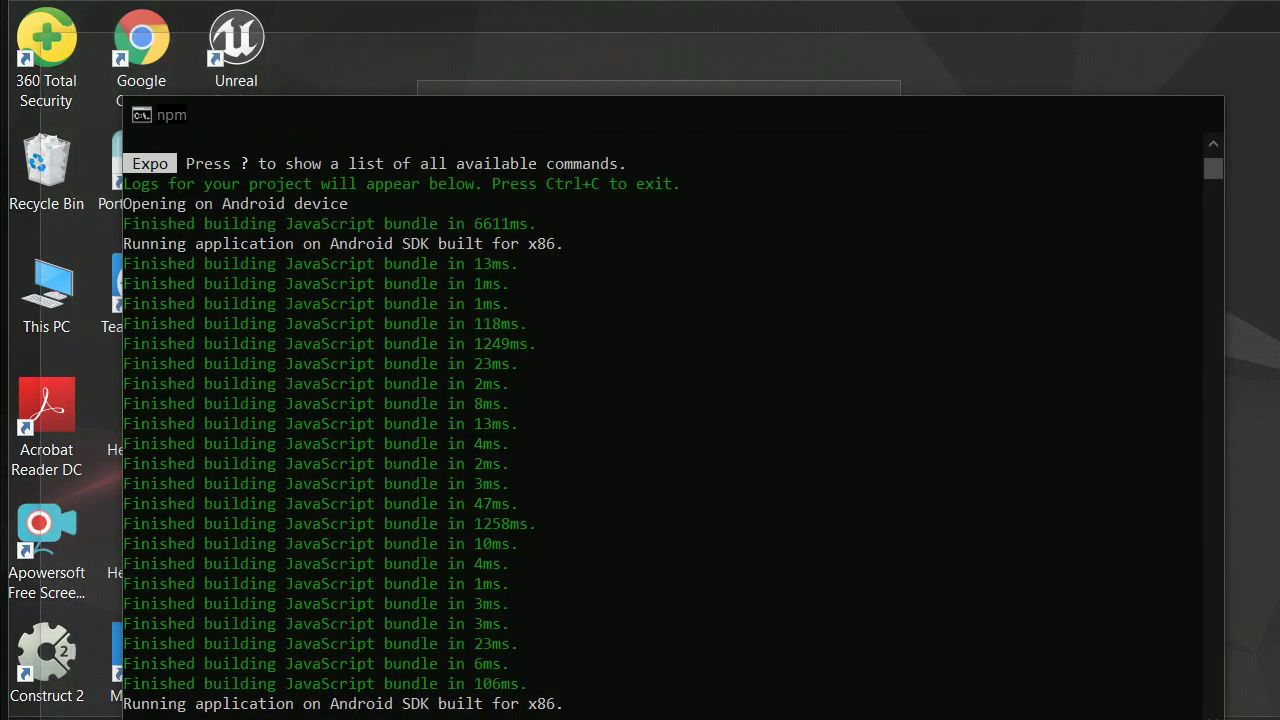
left_click_drag(435, 120, 436, 77)
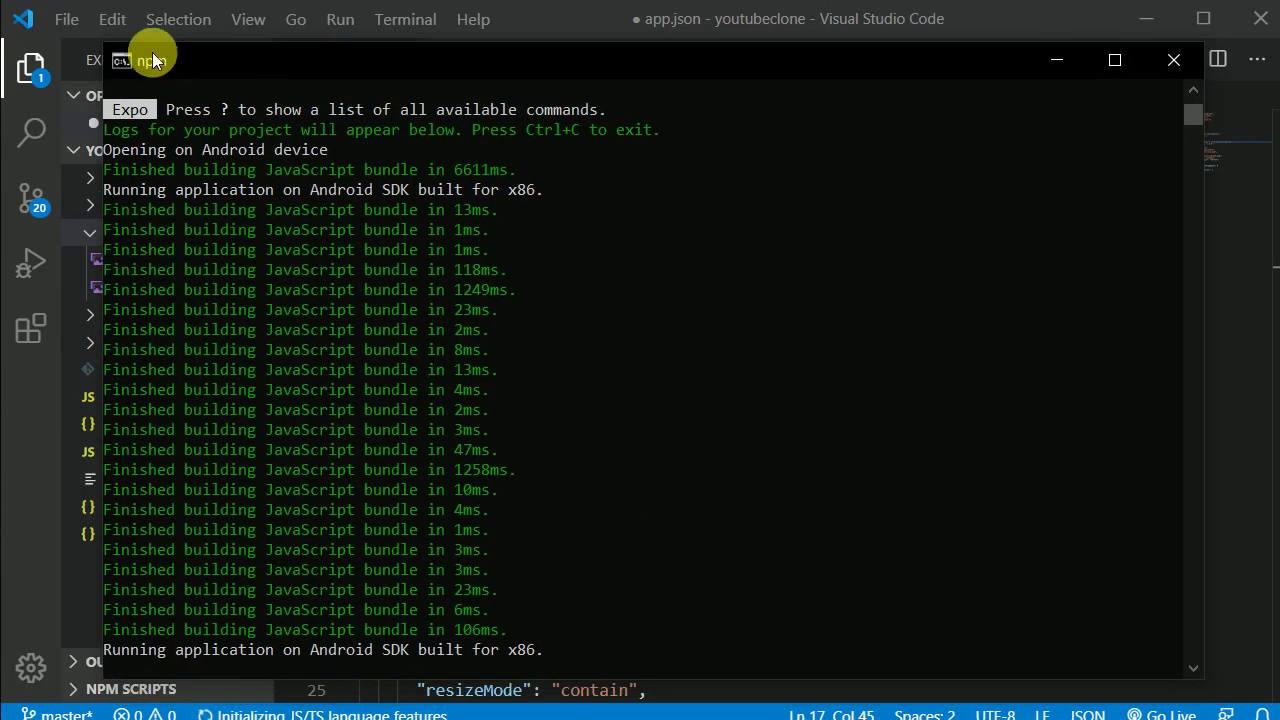
left_click_drag(163, 43, 247, 195)
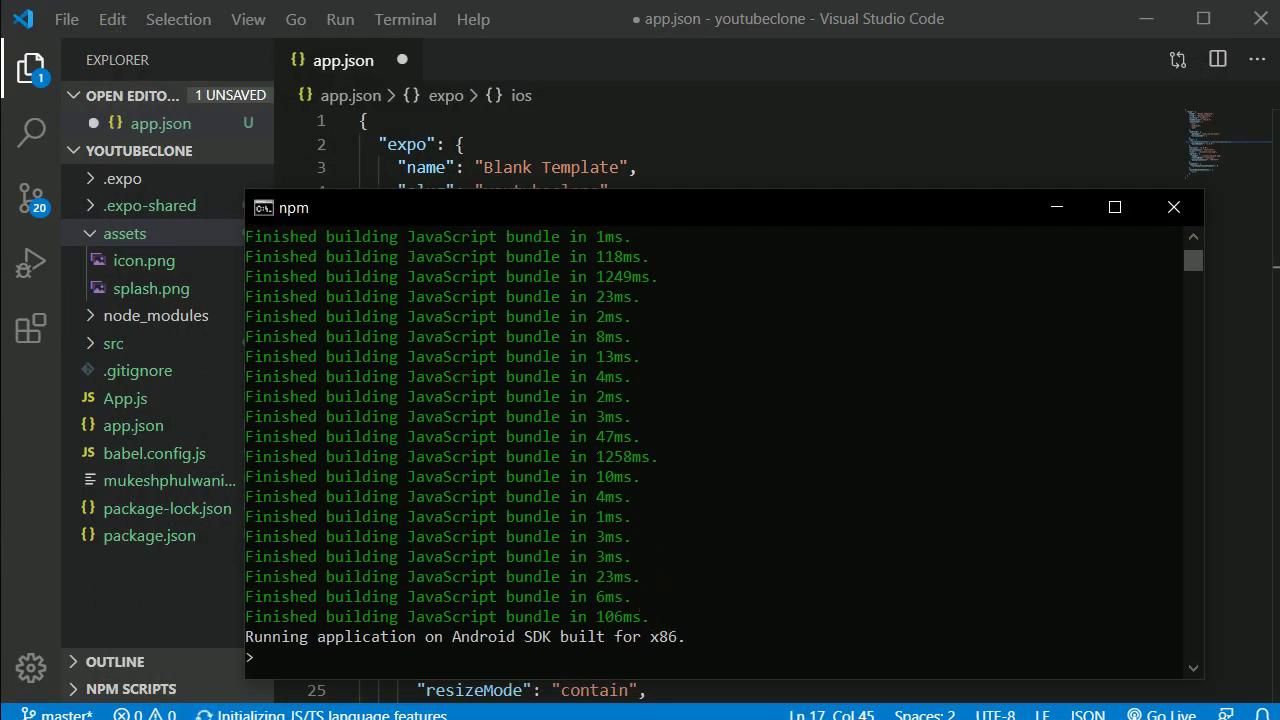
key("alt+Tab")
left_click(60, 30)
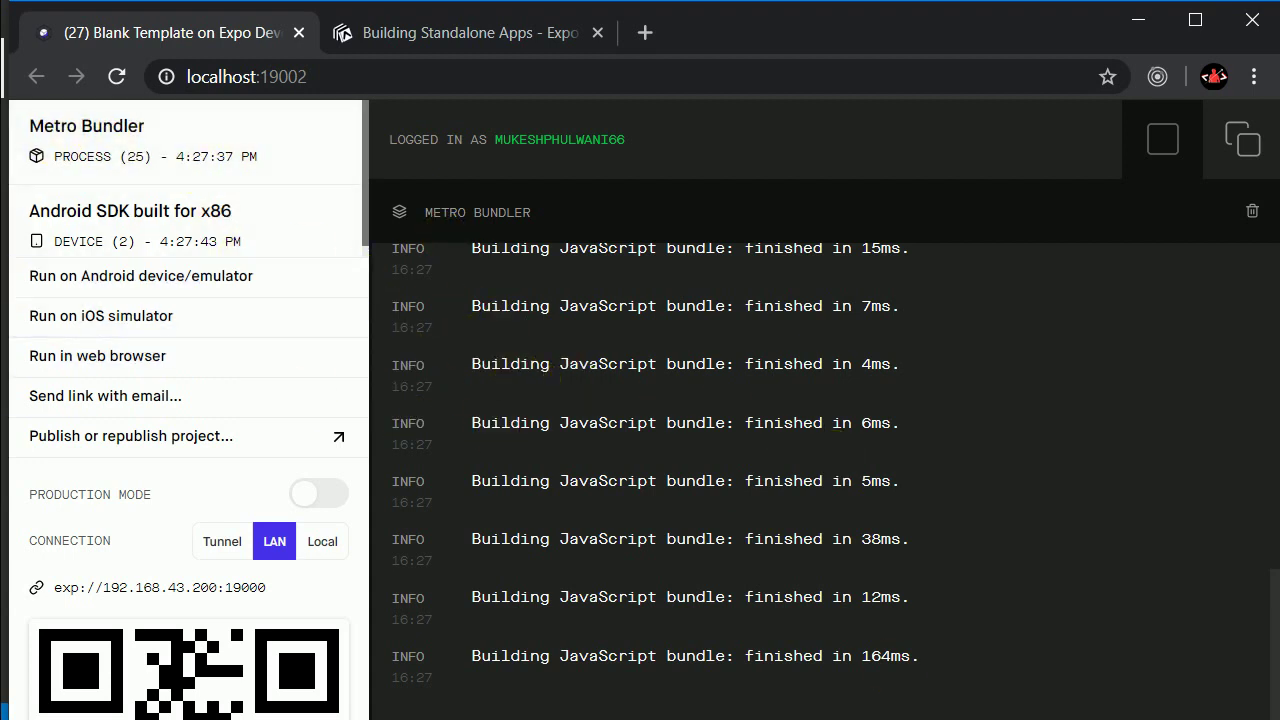
Step: Run expo build:android in a command prompt in the youtubeclone folder
key("alt+Tab")
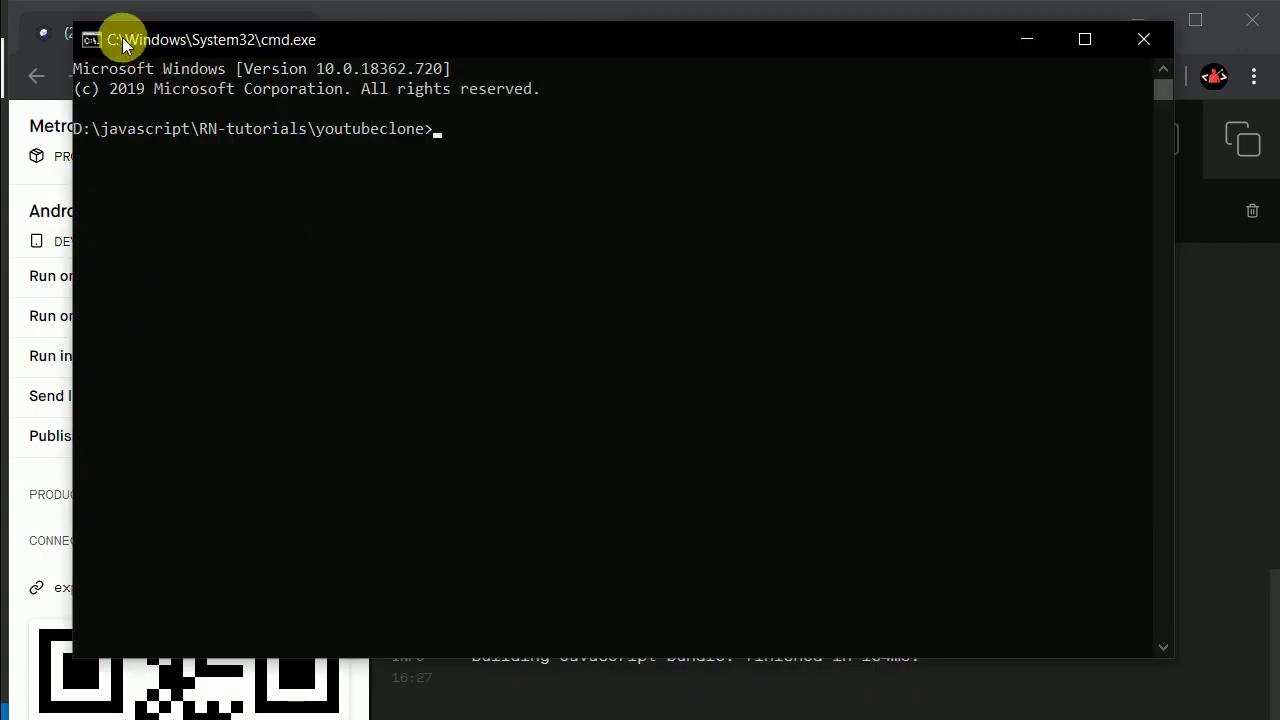
left_click_drag(80, 28, 270, 196)
type("expo build:android")
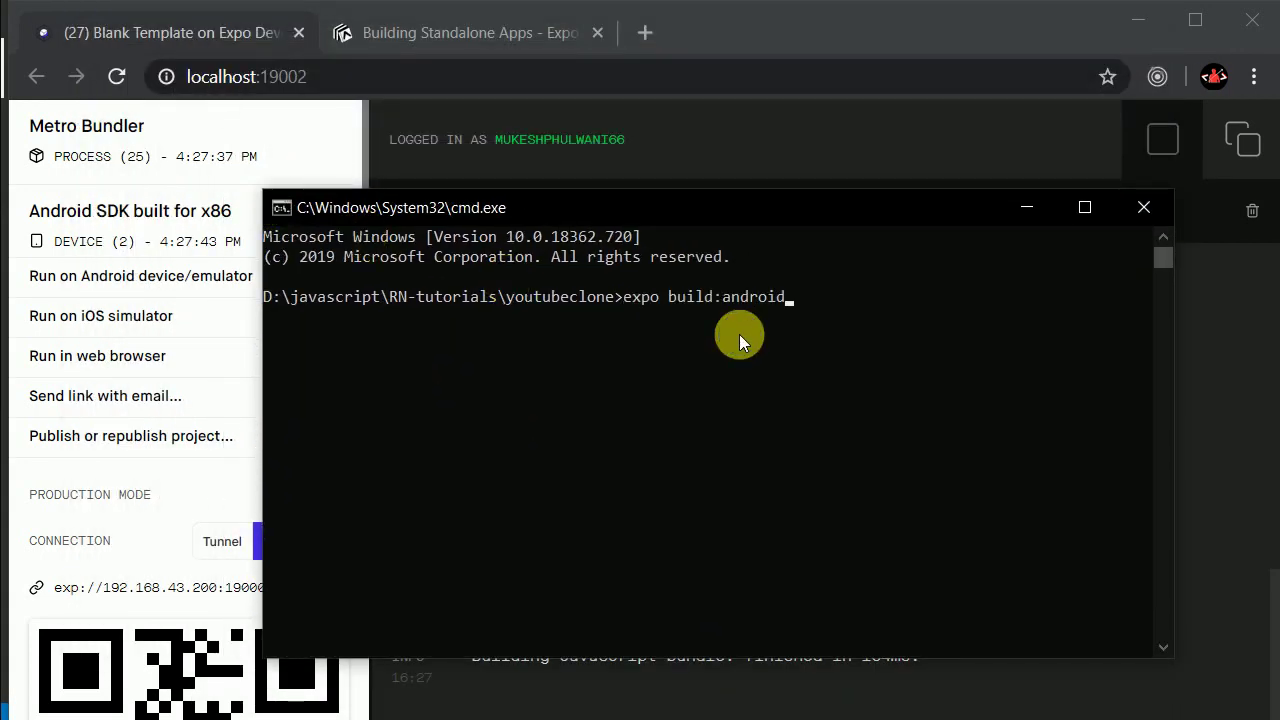
key("Return")
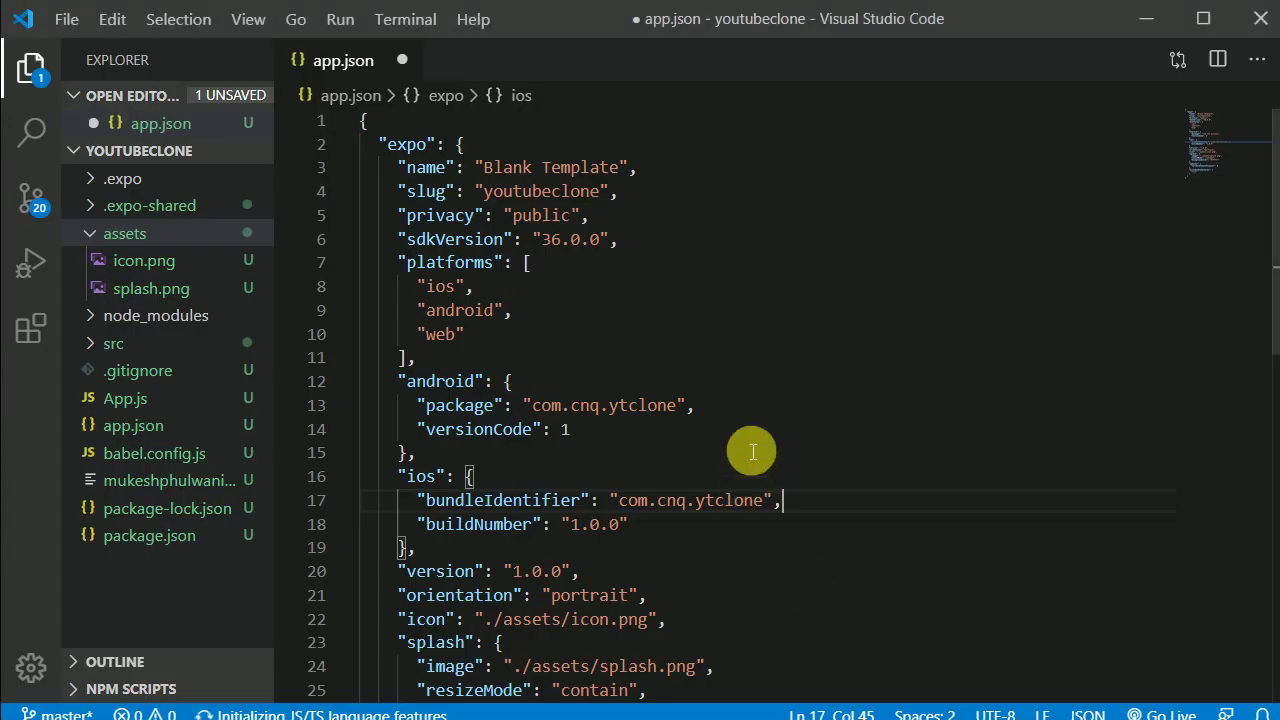
Step: Save app.json and rerun expo build:android from the command prompt history
left_click(797, 366)
key("ctrl+s")
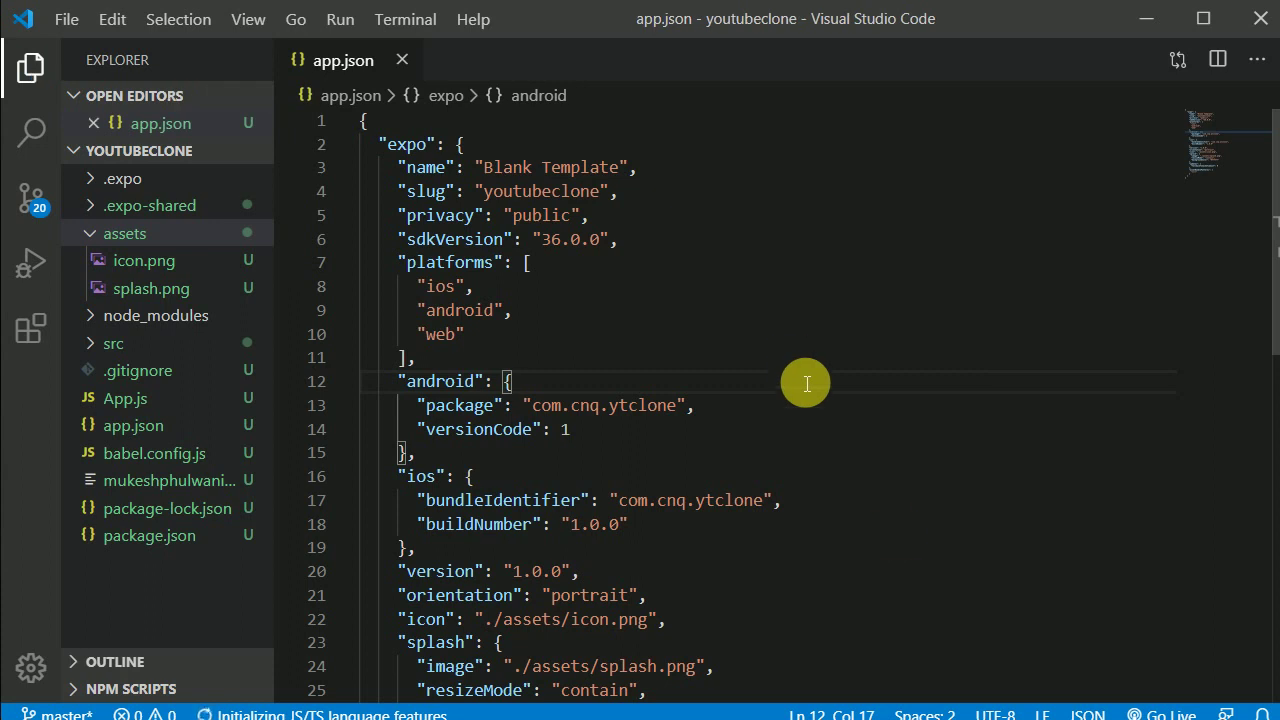
key("alt+Tab")
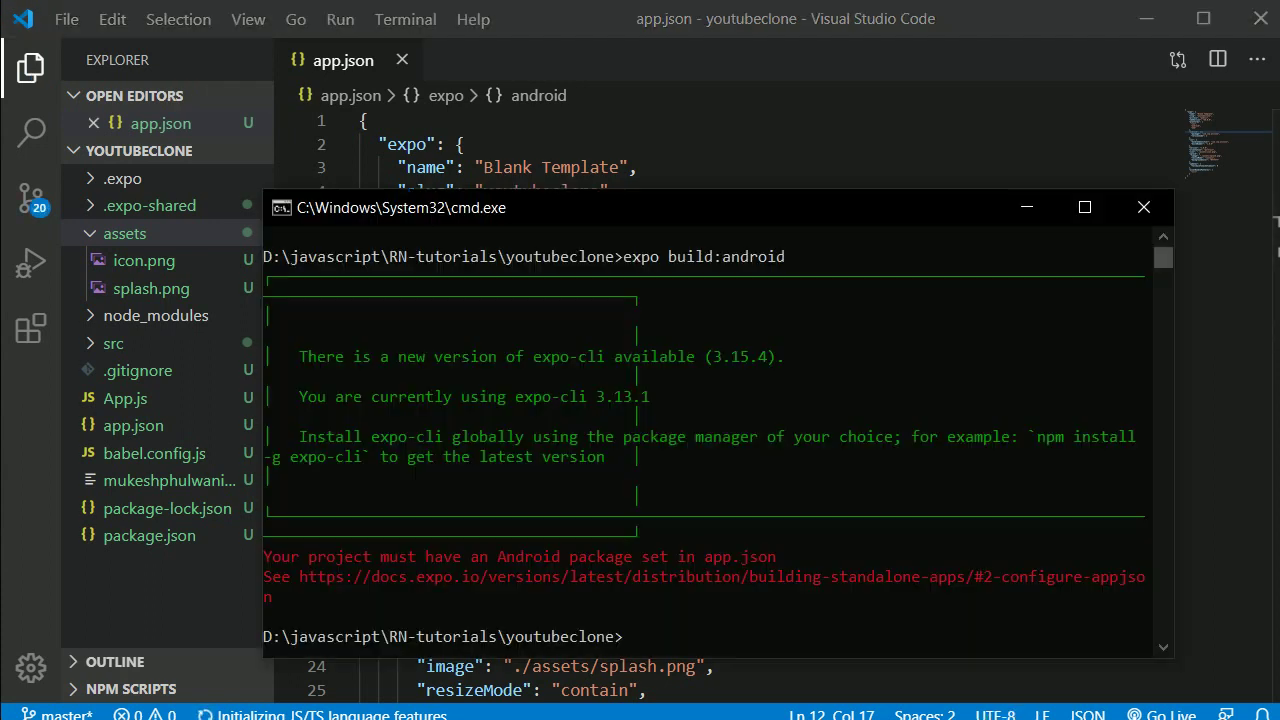
key("Up")
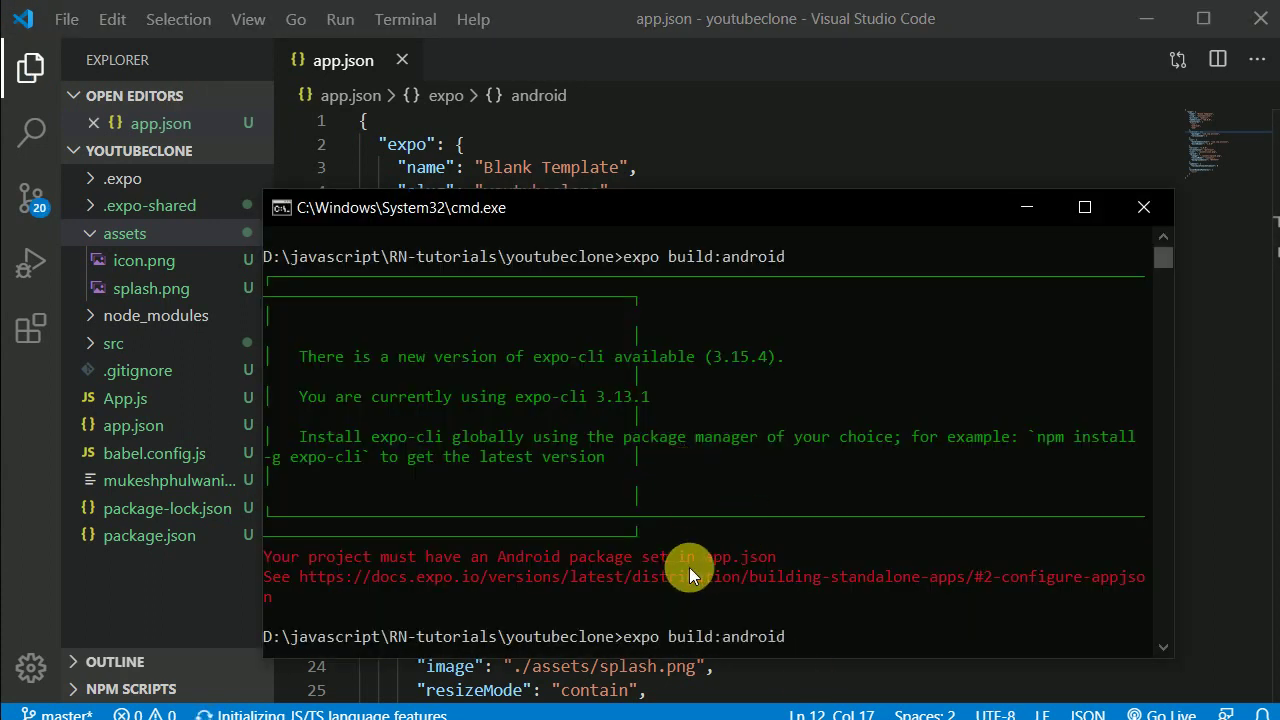
key("Return")
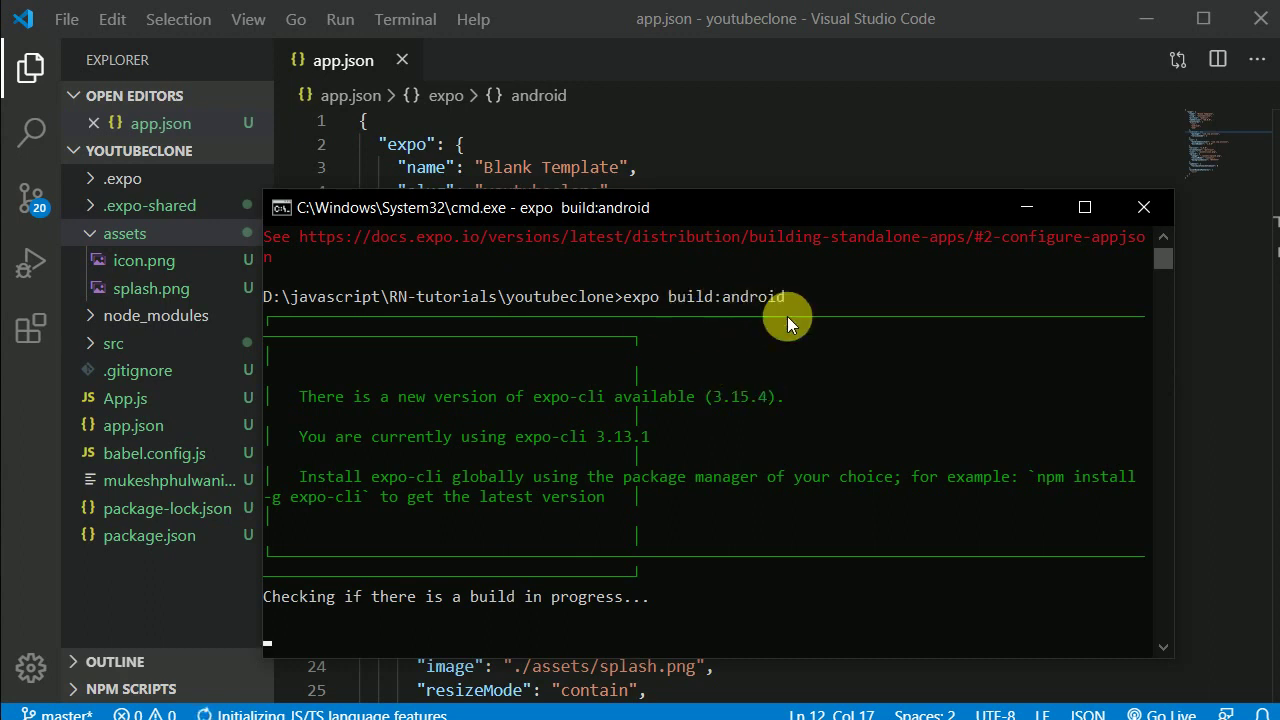
key("alt+Tab")
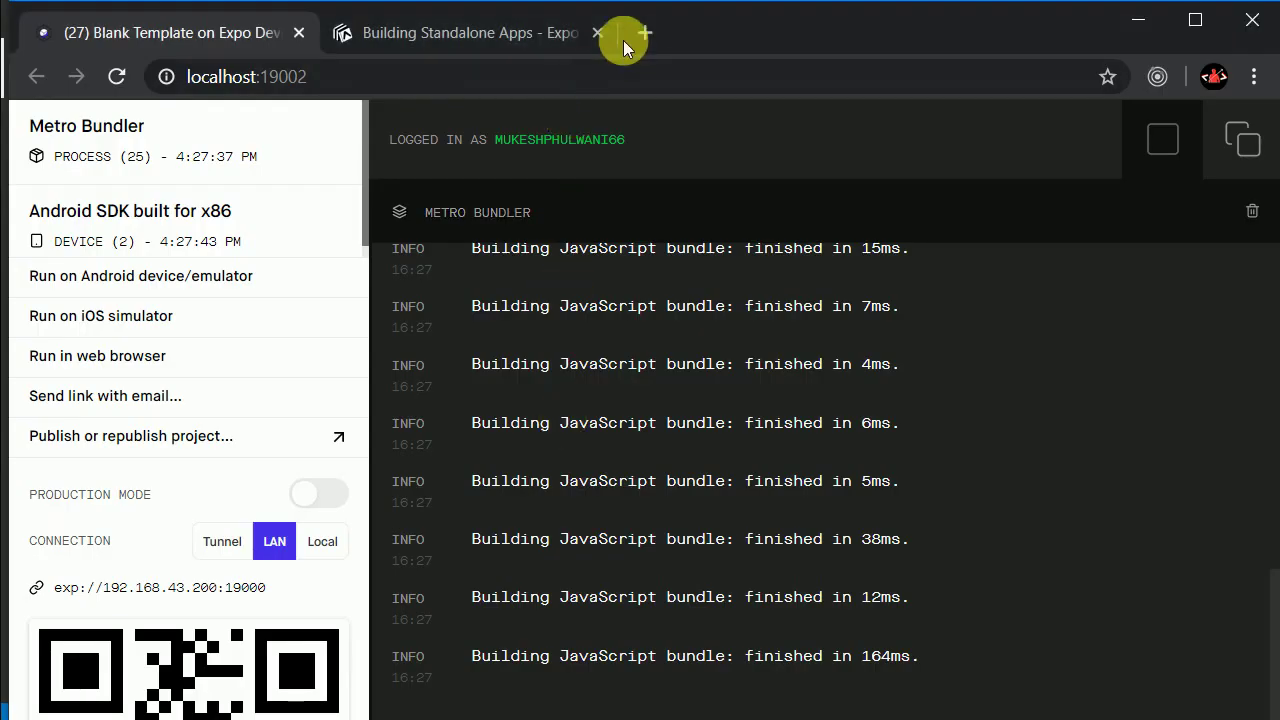
Step: Go to the Expo profile page in a new tab by entering expo
left_click(645, 29)
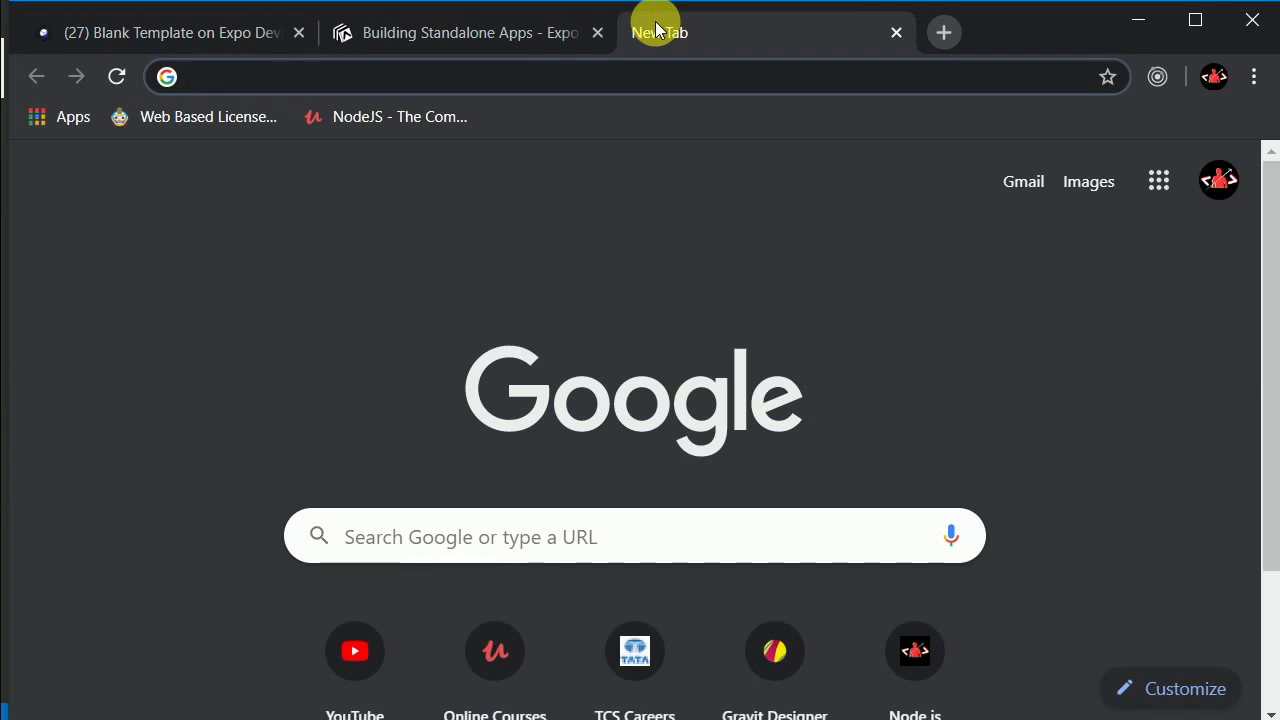
type("expo")
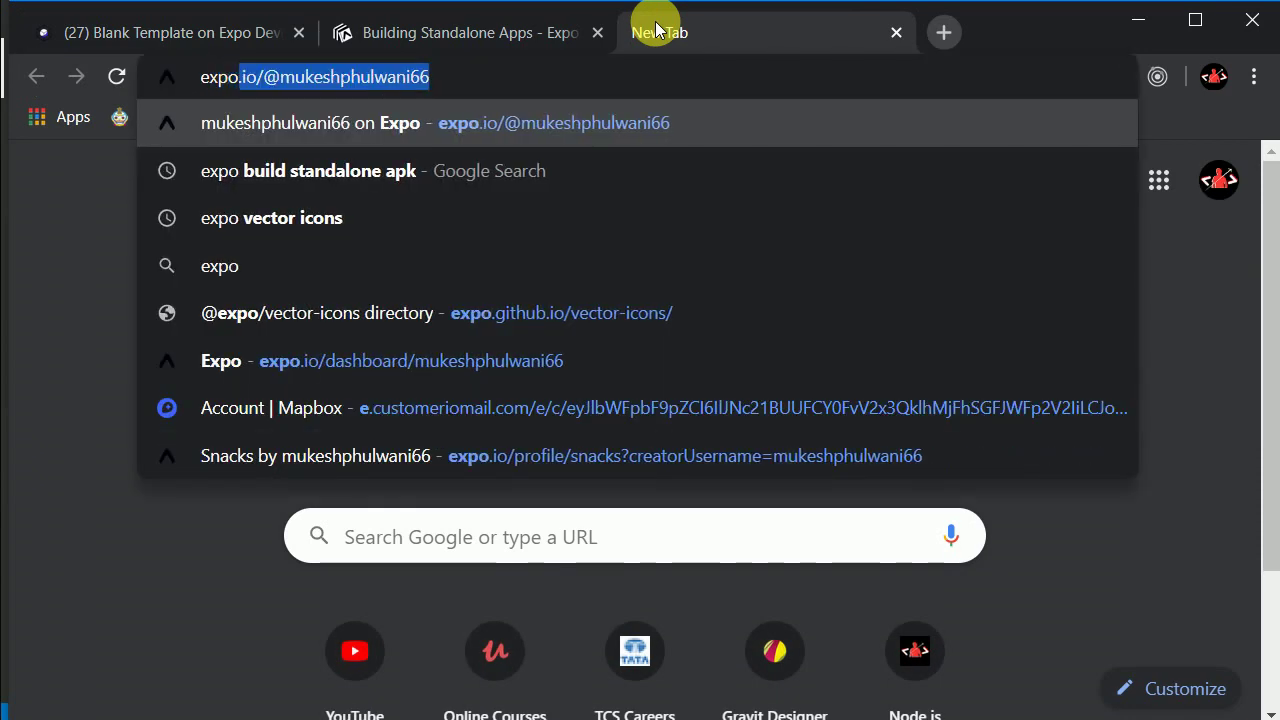
key("Return")
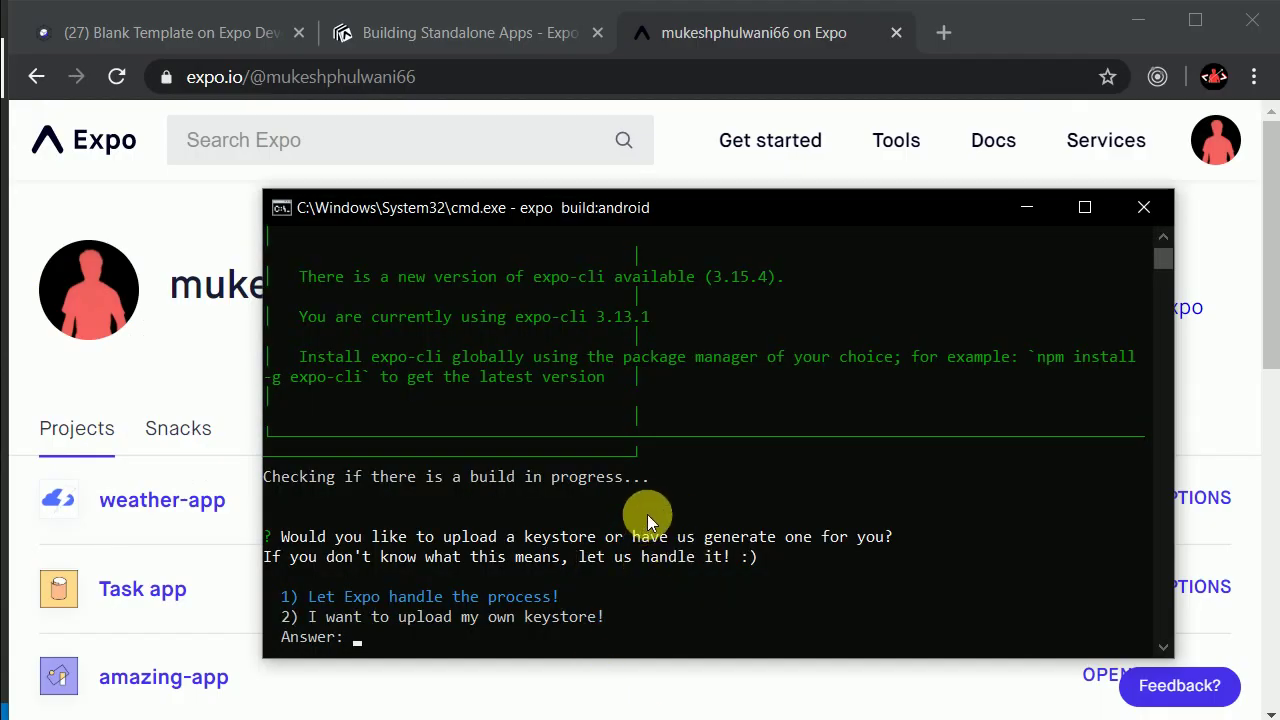
Step: Answer the keystore prompt with 2, 'I want to upload my own keystore!'
scroll(644, 420, "up", 1)
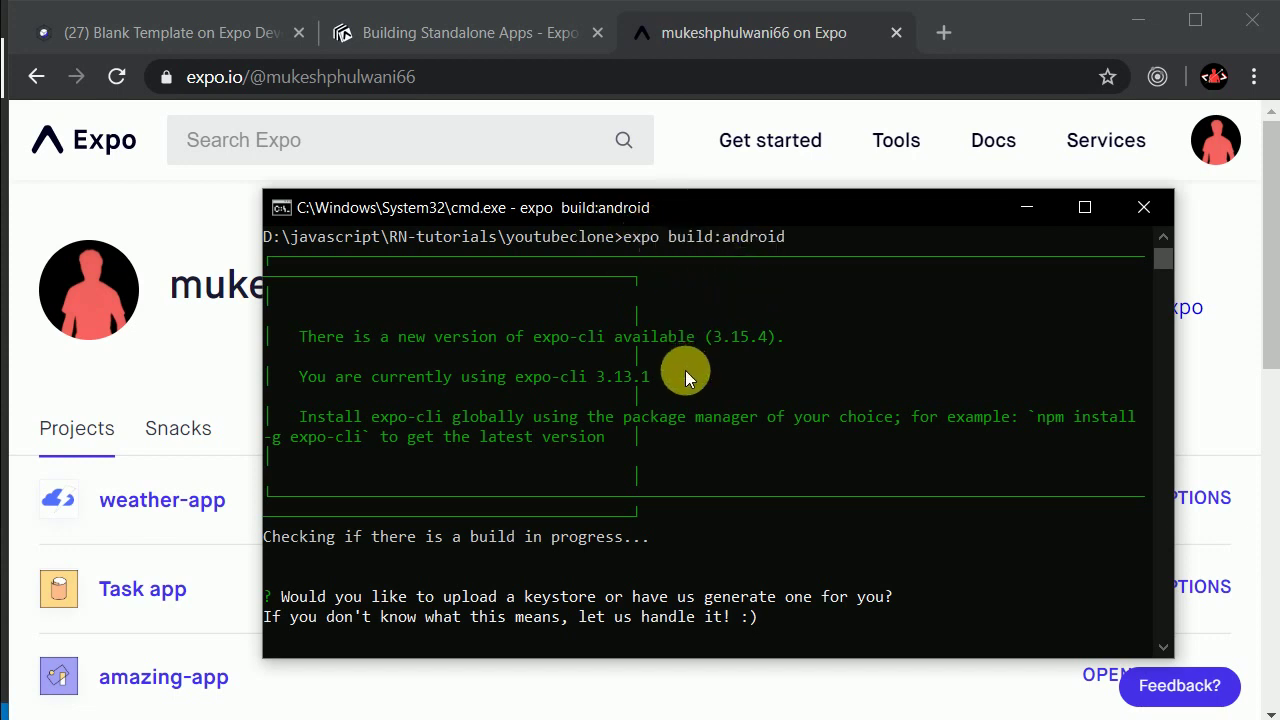
scroll(685, 370, "down", 2)
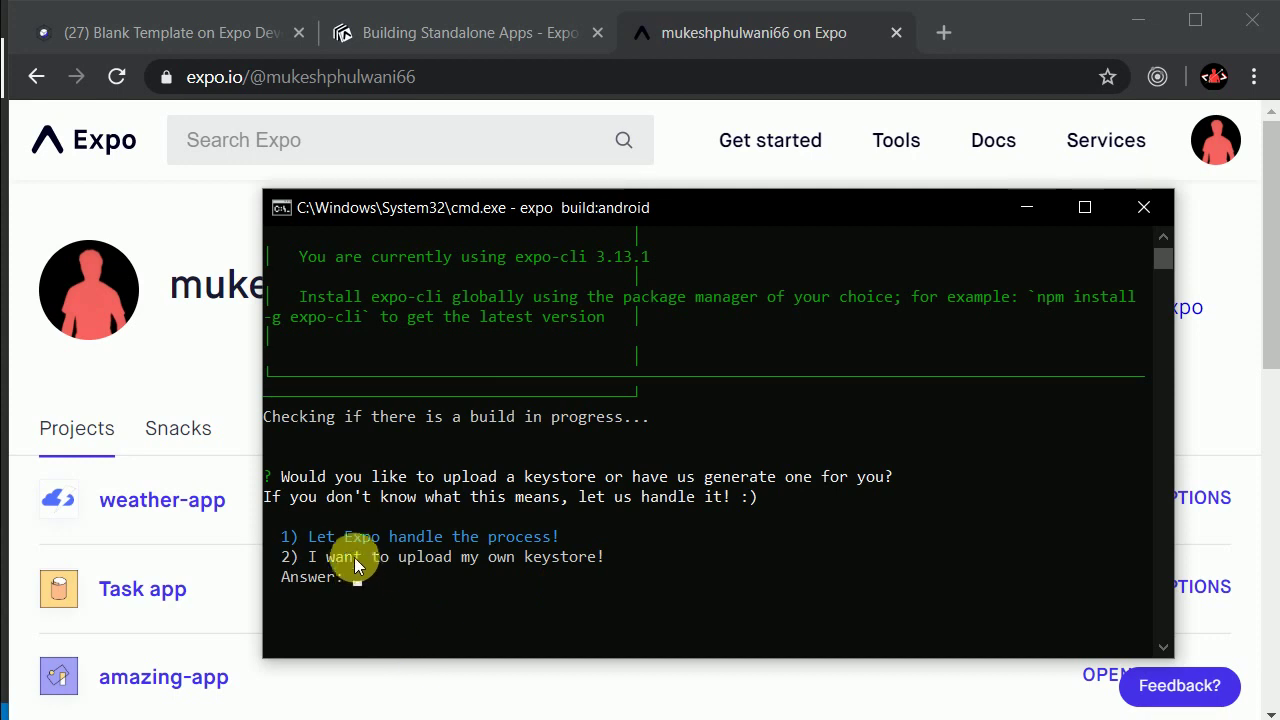
left_click(384, 584)
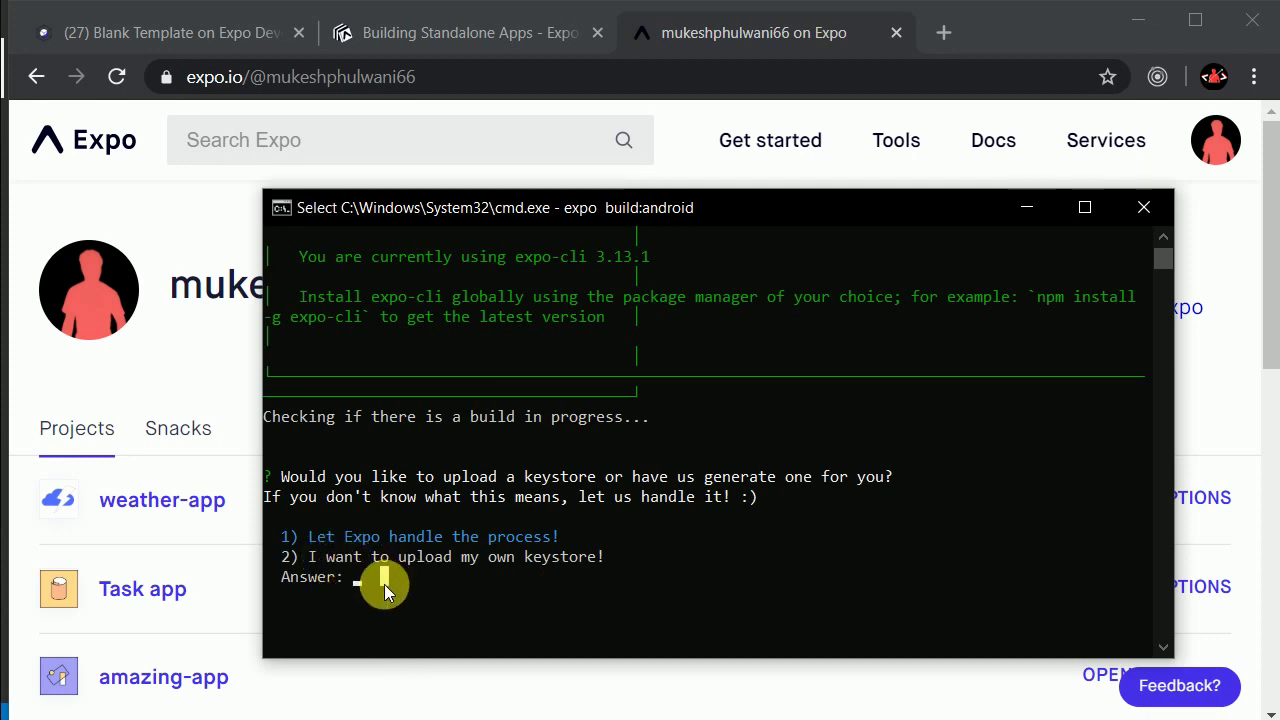
type("2")
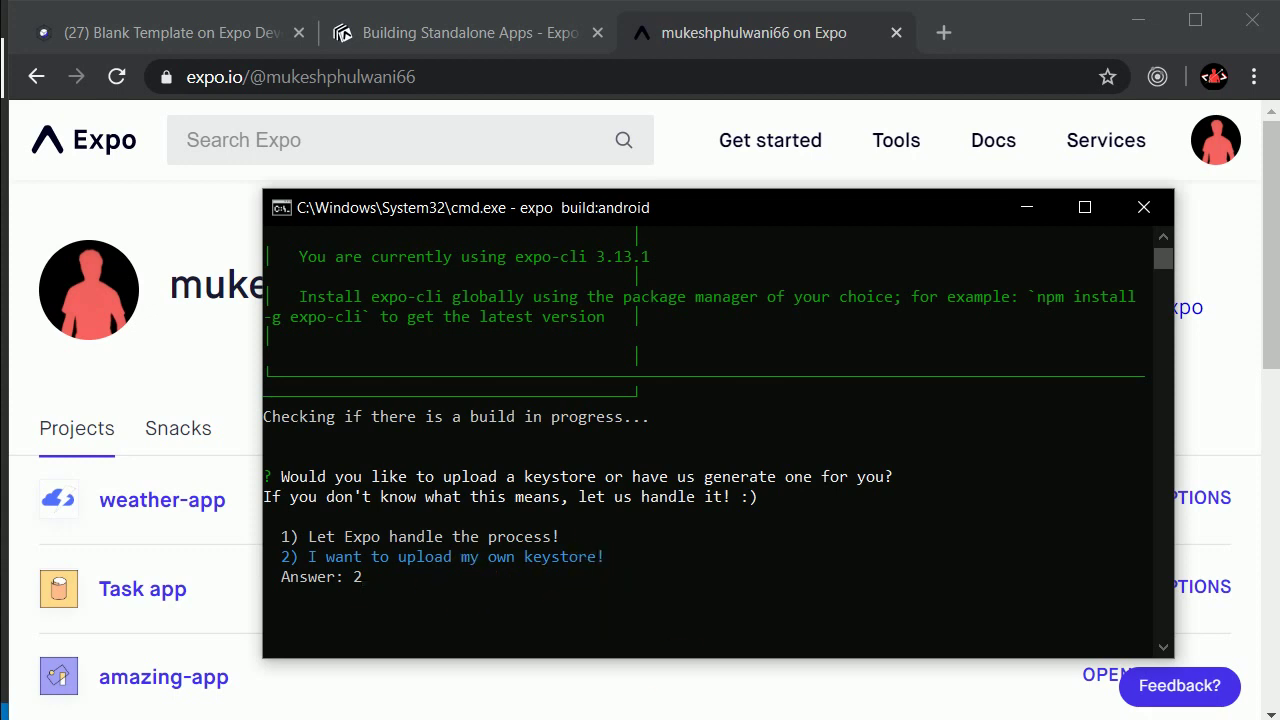
key("alt+Tab")
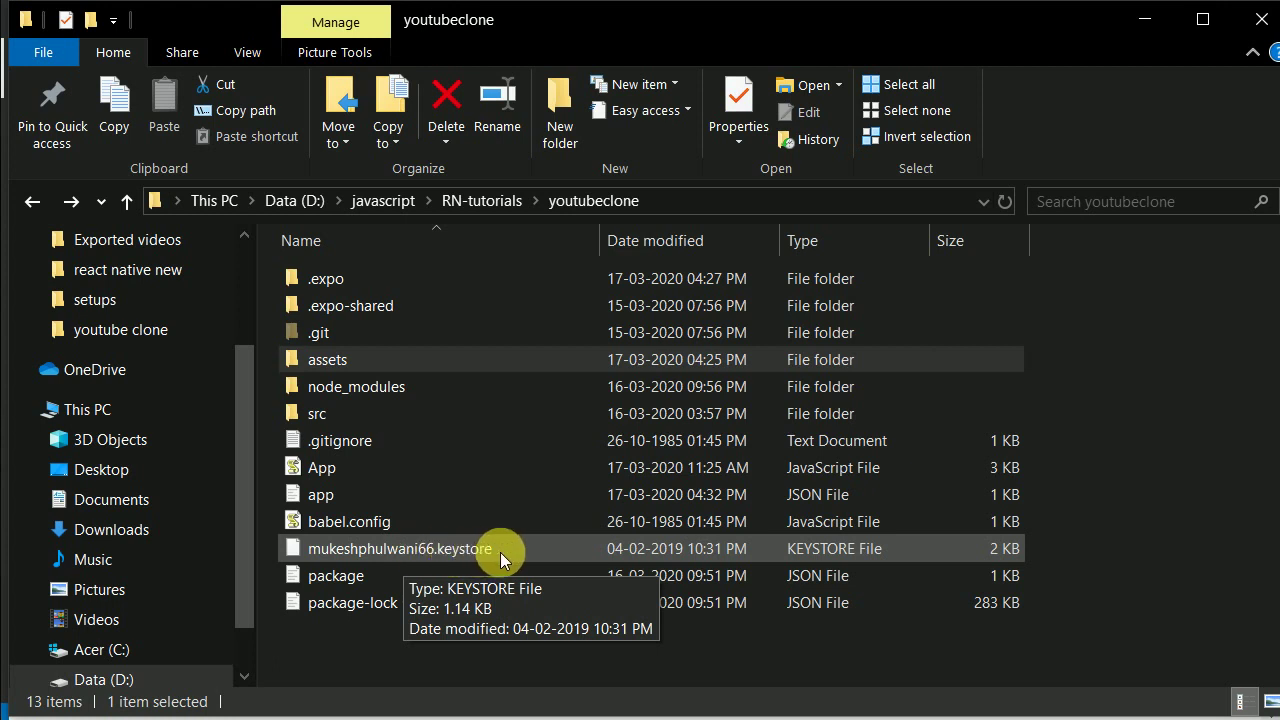
Step: Select the keystore file in the youtubeclone folder, then select the folder path in the address bar
left_click(416, 554)
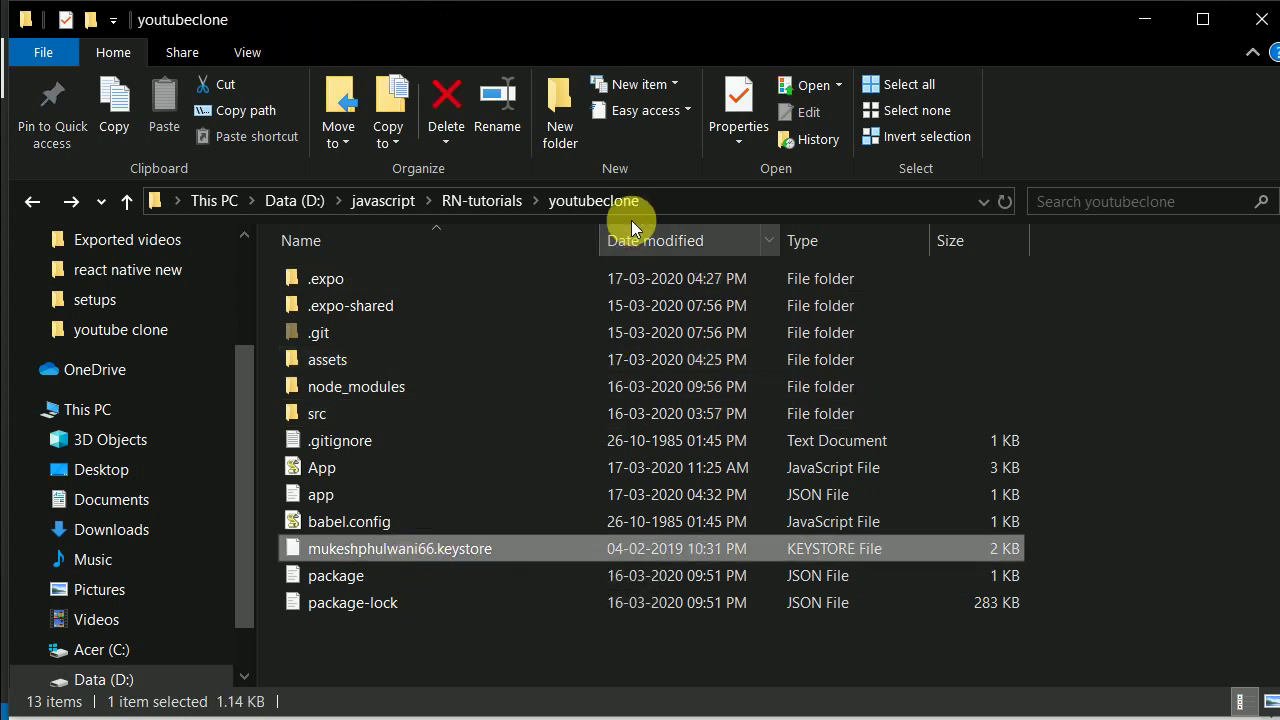
left_click(677, 208)
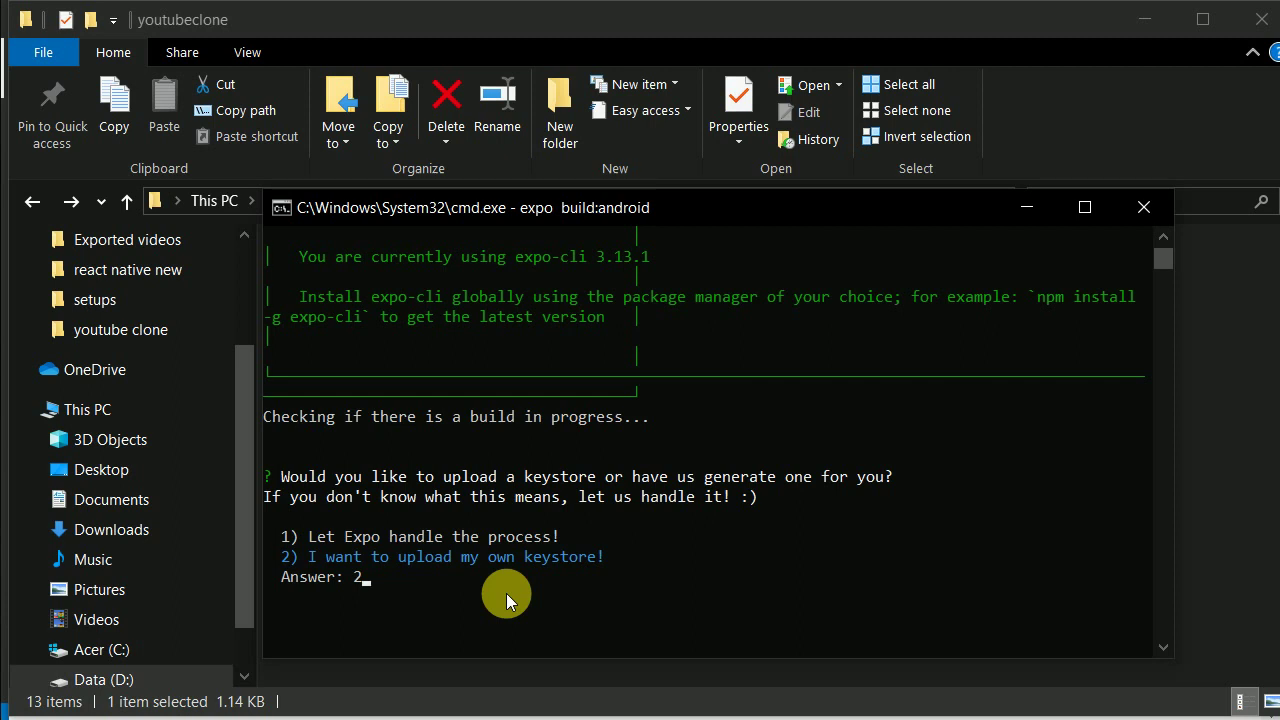
Step: Choose to upload your own keystore and copy the project folder's full path from File Explorer
key("Return")
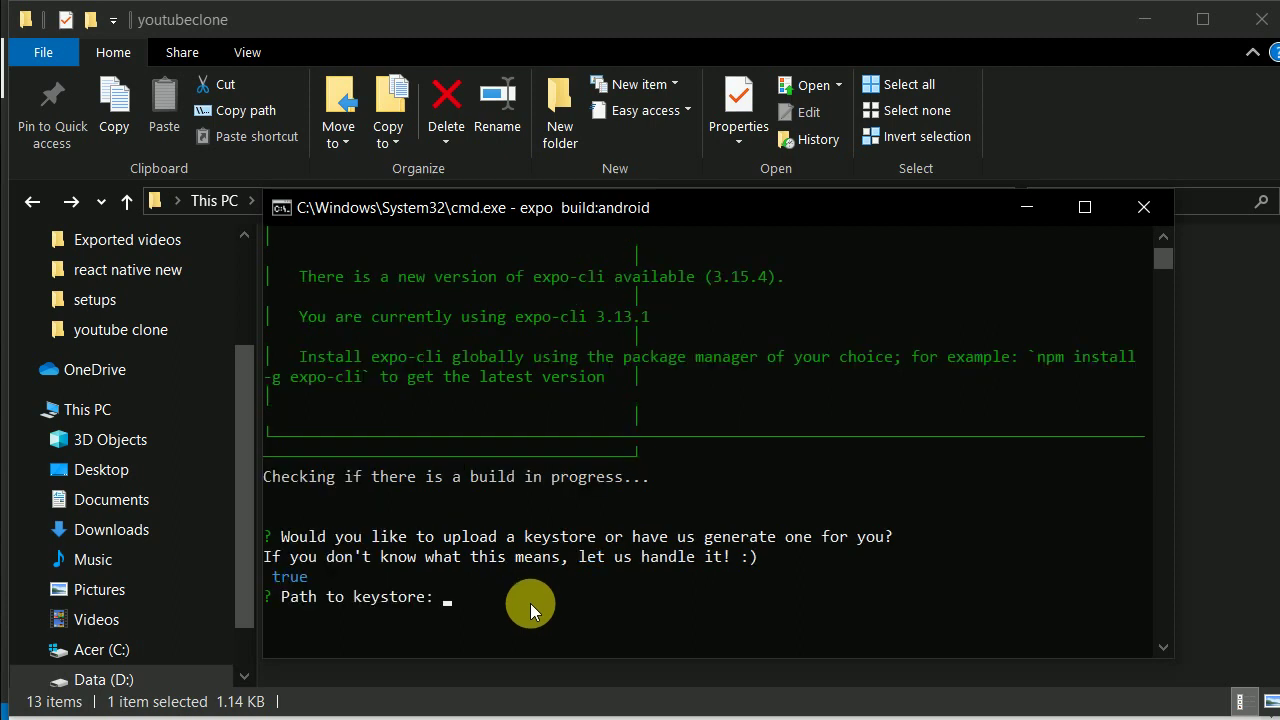
right_click(448, 597)
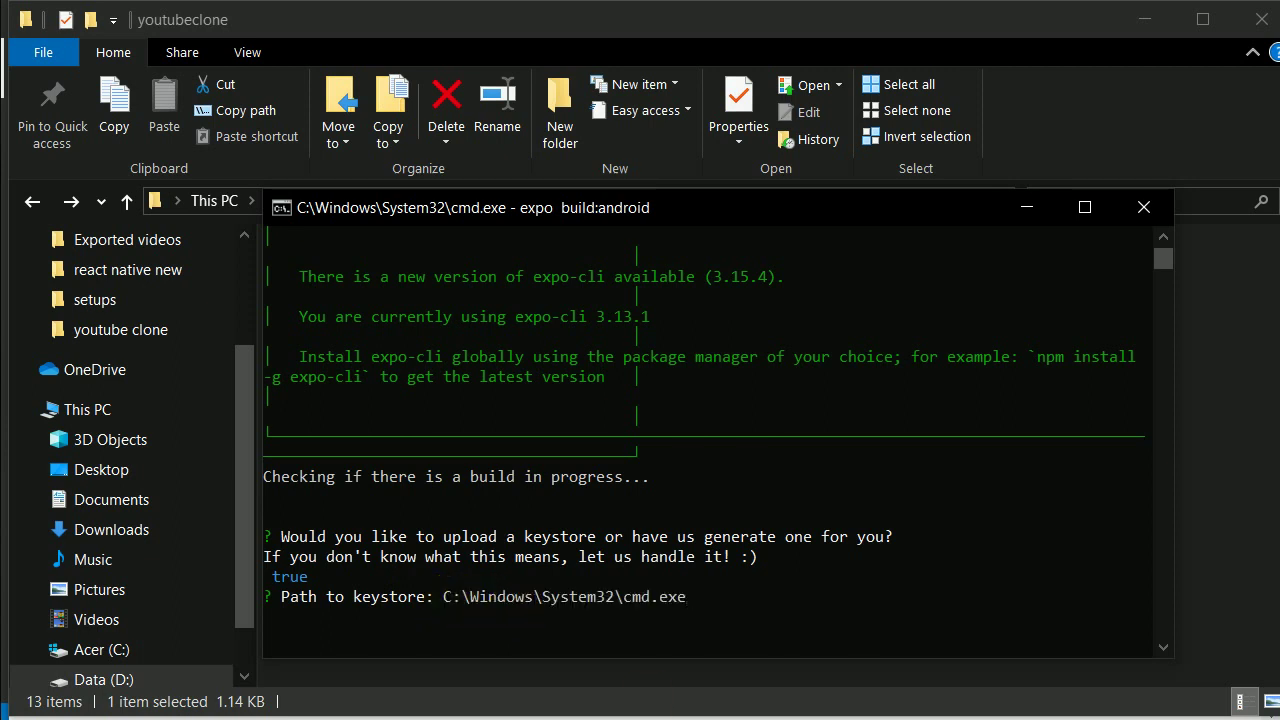
left_click(745, 718)
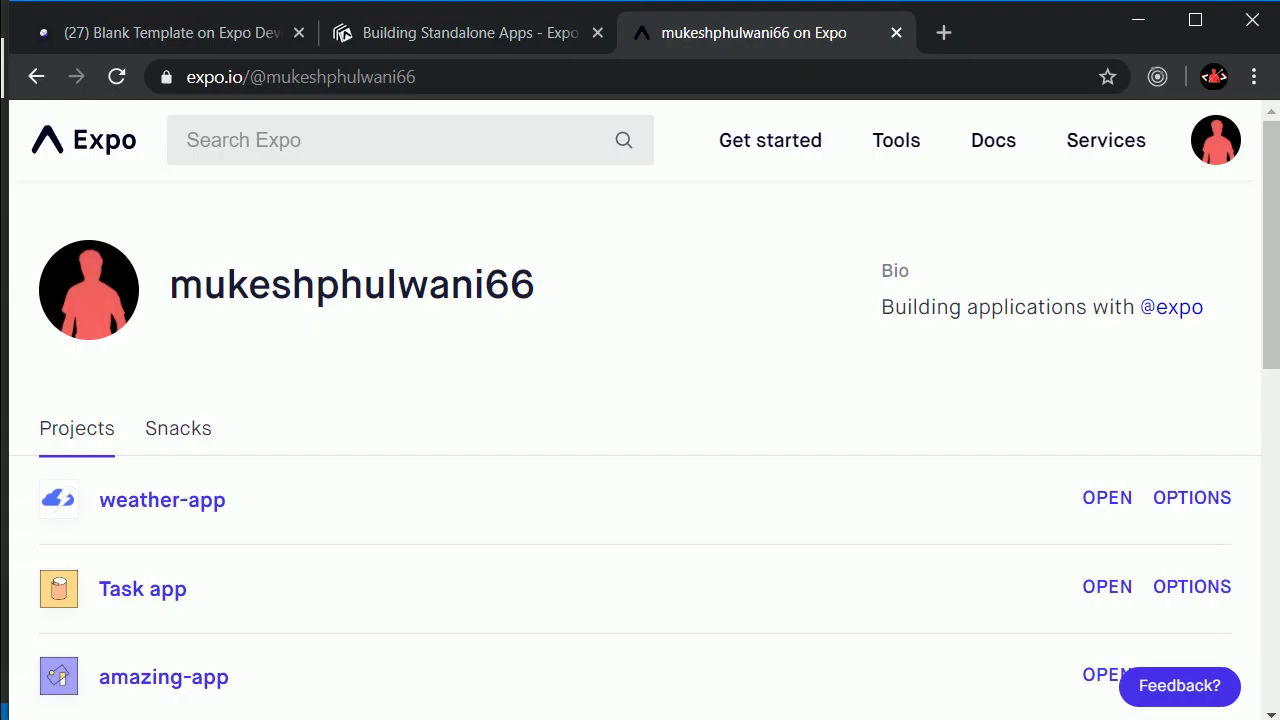
key("alt+Tab")
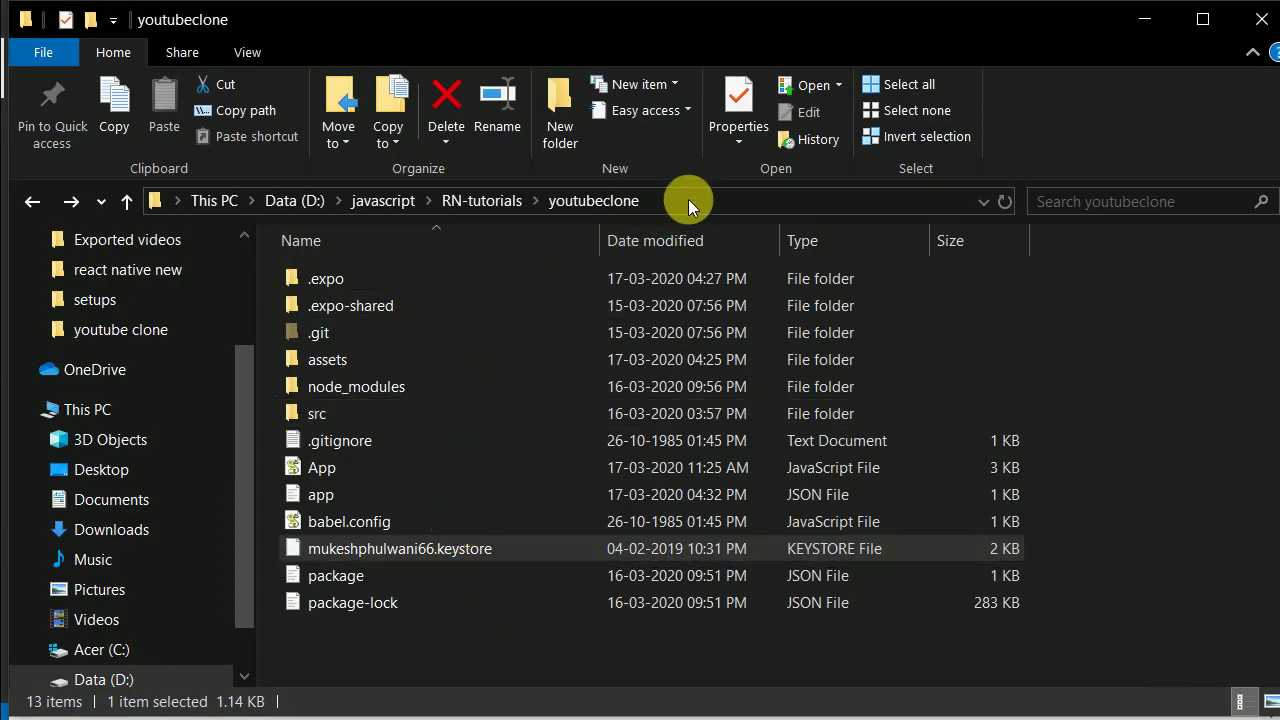
left_click(688, 199)
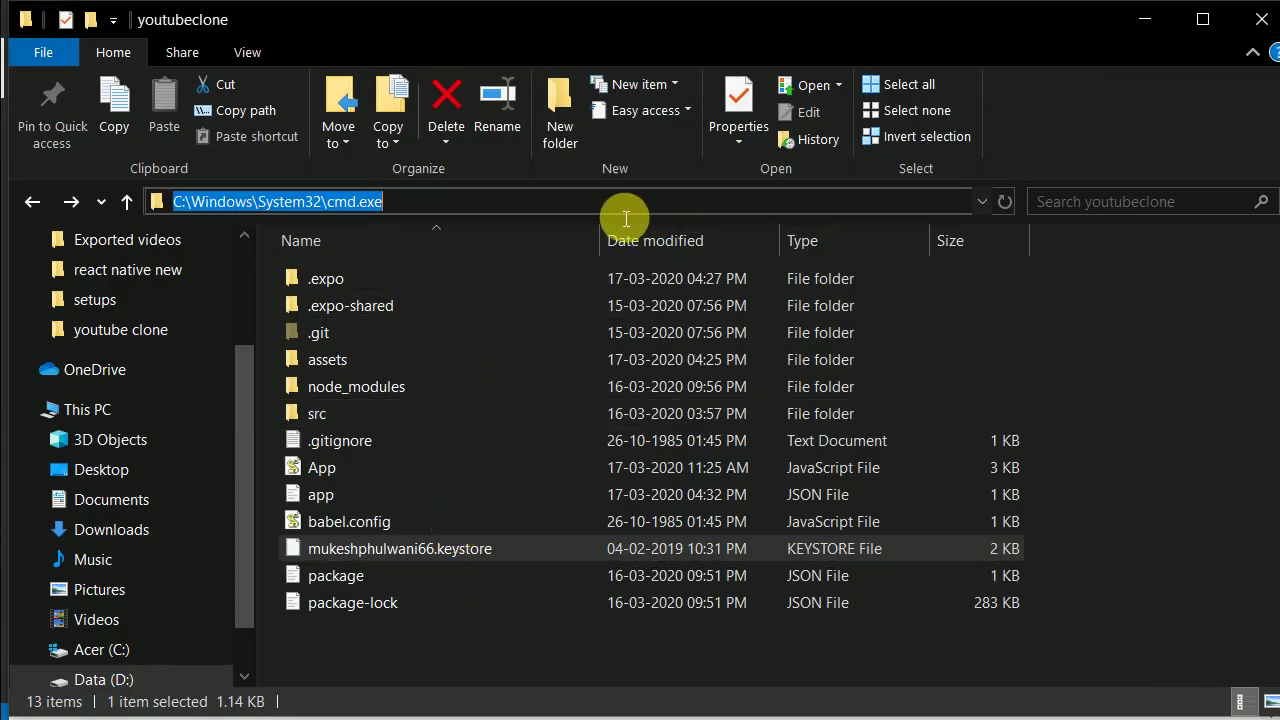
key("BackSpace")
left_click(586, 674)
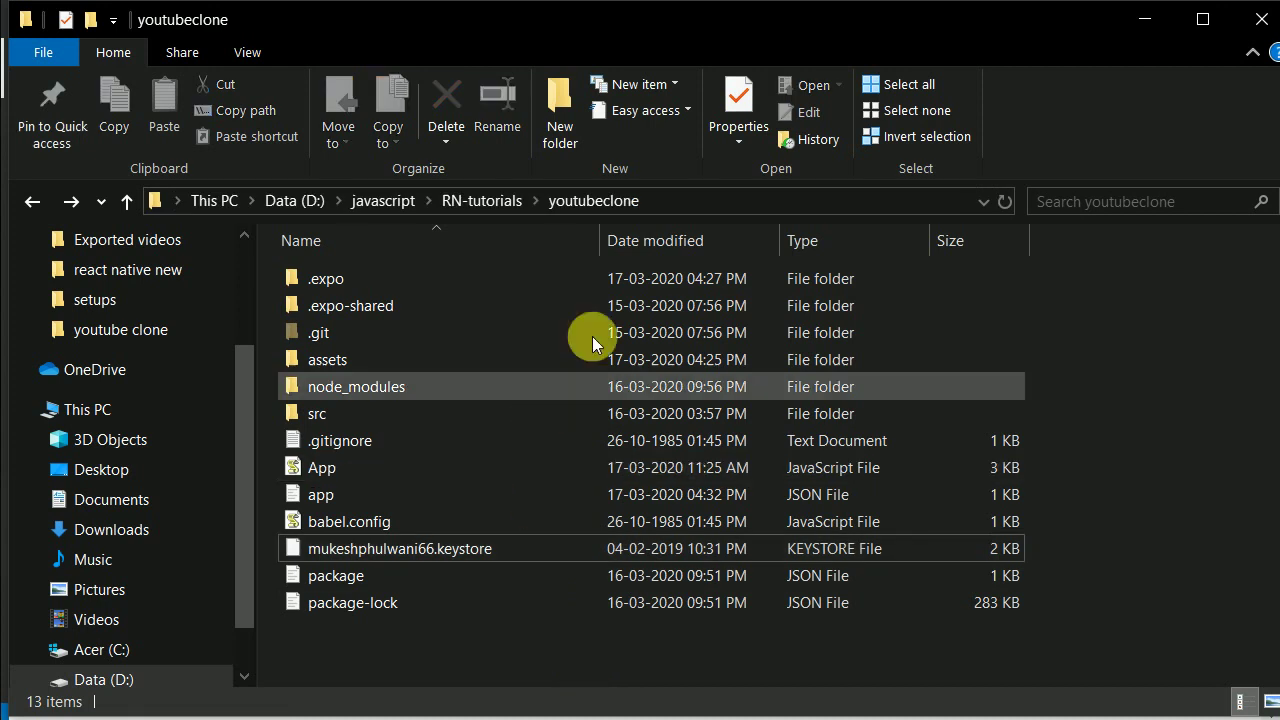
left_click(686, 205)
key("ctrl+c")
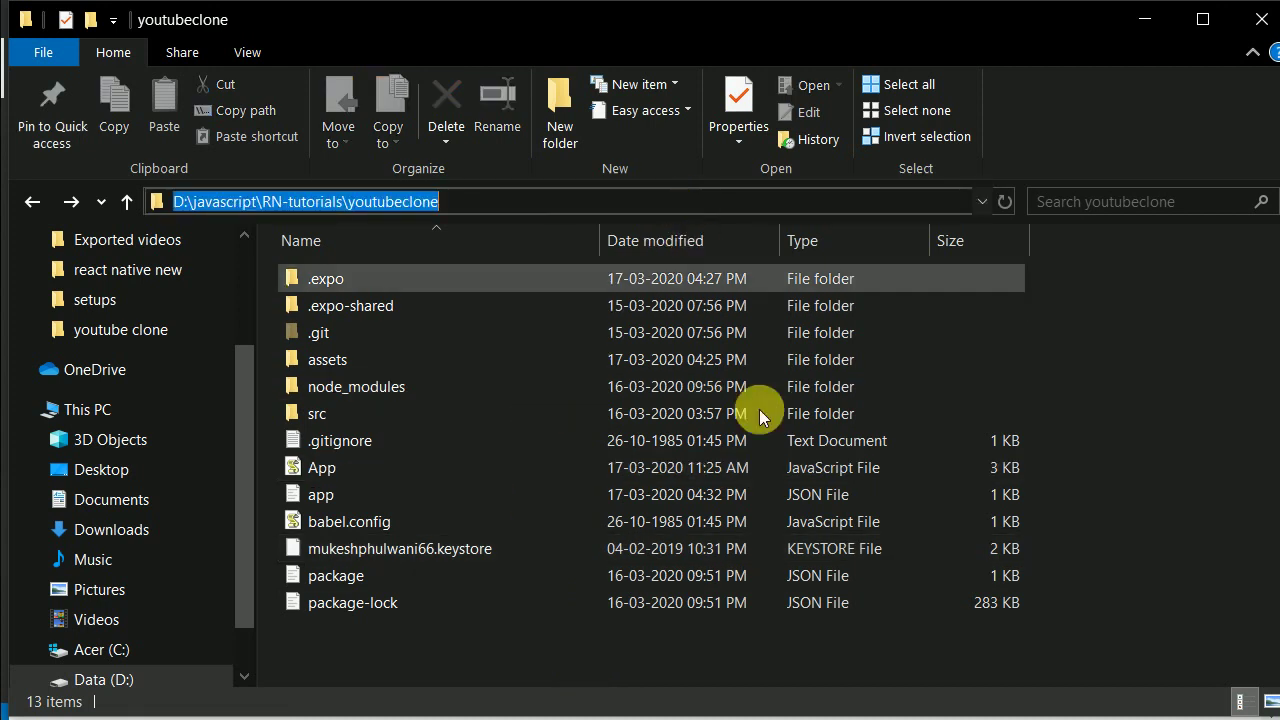
key("alt+Tab")
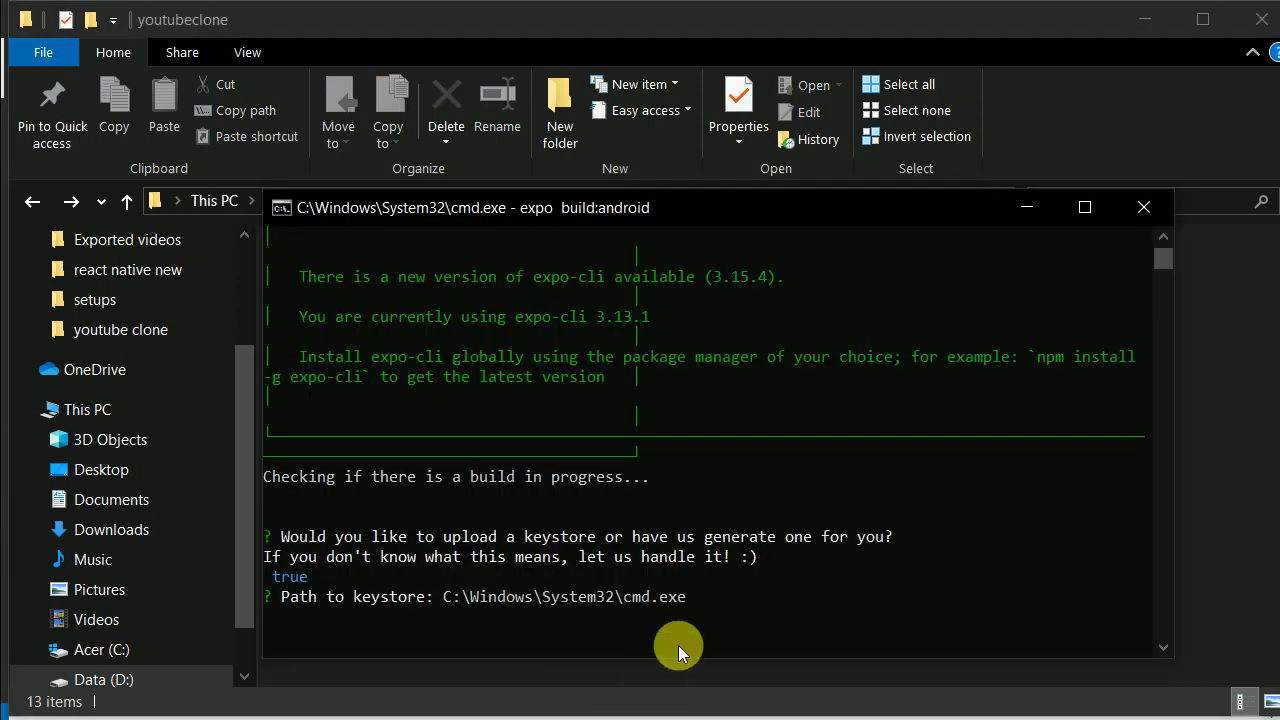
Step: Enter the folder path plus the .keystore file name, then re-enter it to fix the misspelled letter
left_click(715, 602)
key("Escape")
key("BackSpace")
key("BackSpace")
key("BackSpace")
key("BackSpace")
key("BackSpace")
key("BackSpace")
key("BackSpace")
key("BackSpace")
key("BackSpace")
key("BackSpace")
key("BackSpace")
key("BackSpace")
key("BackSpace")
key("BackSpace")
key("BackSpace")
key("BackSpace")
key("BackSpace")
key("BackSpace")
key("BackSpace")
key("BackSpace")
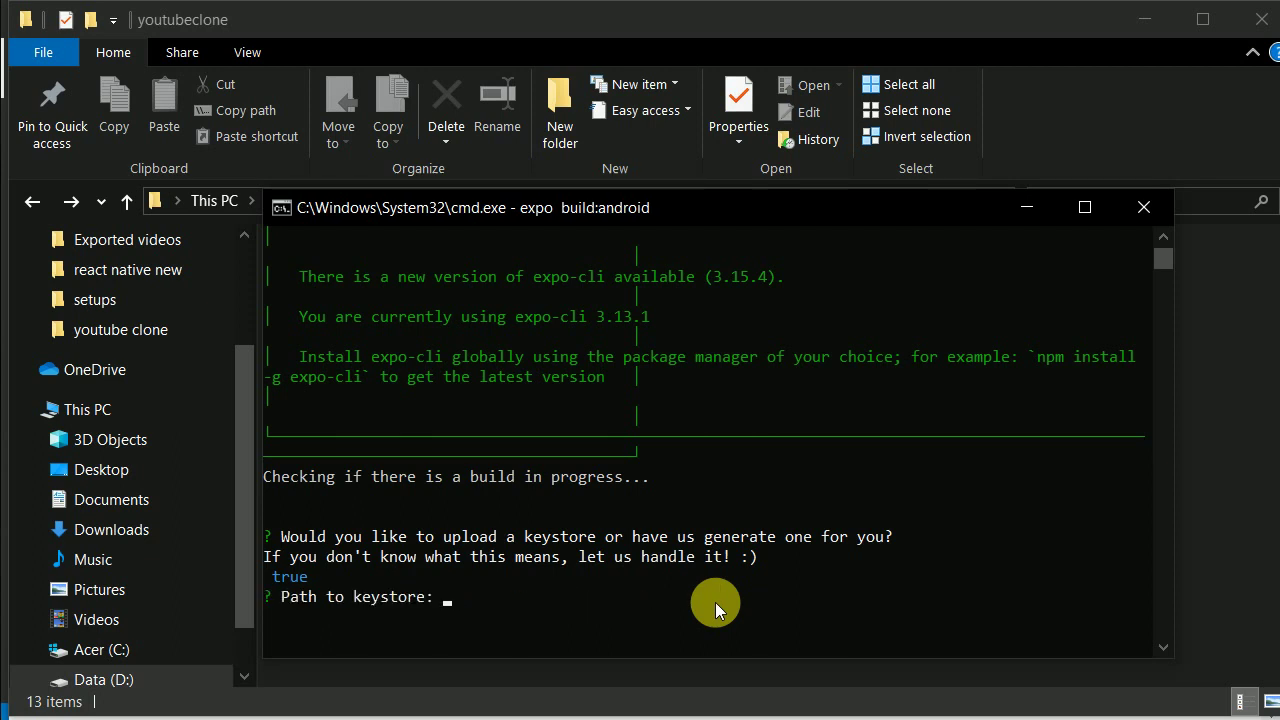
key("ctrl+v")
type("\\")
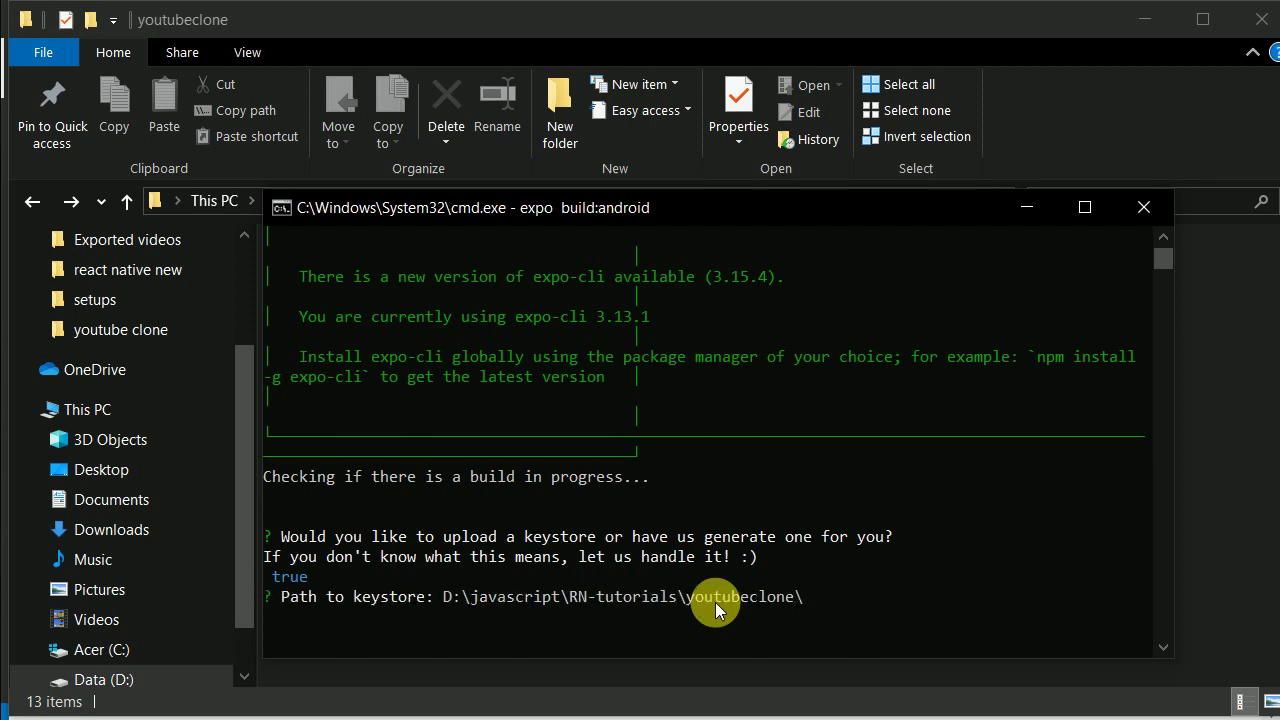
type("mukeshphuleani")
type("66")
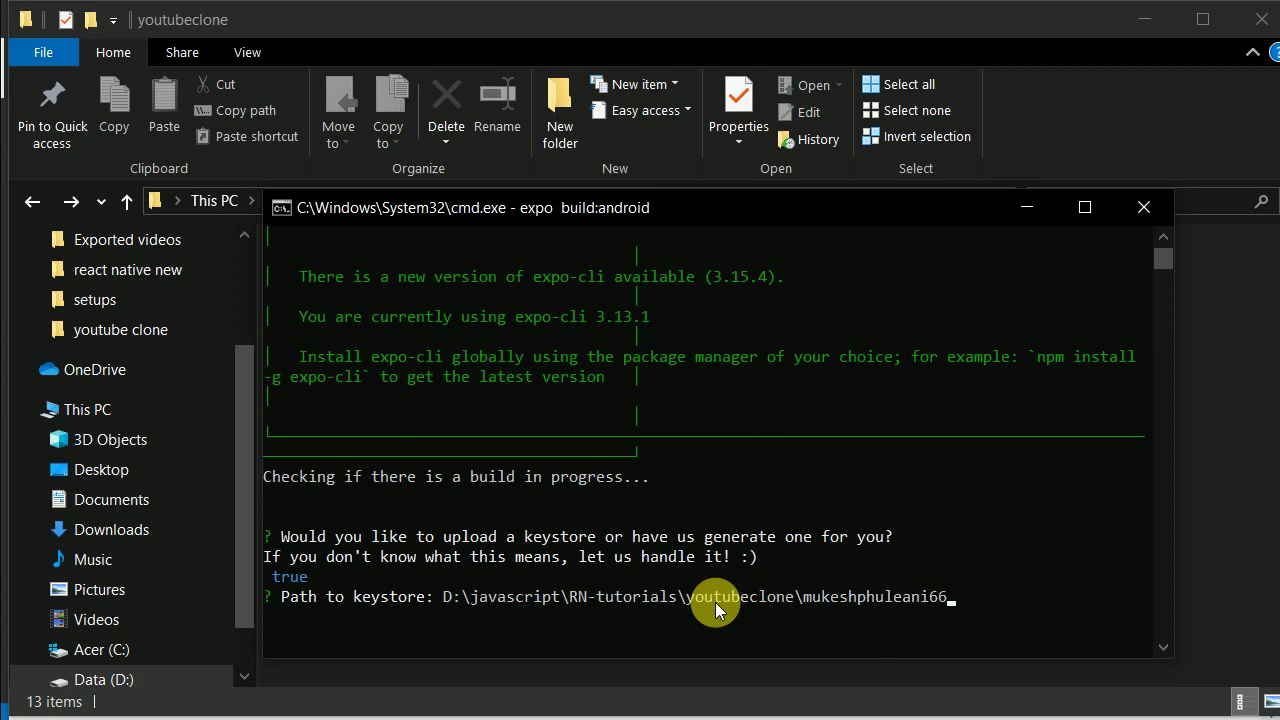
type(".keystore")
key("Return")
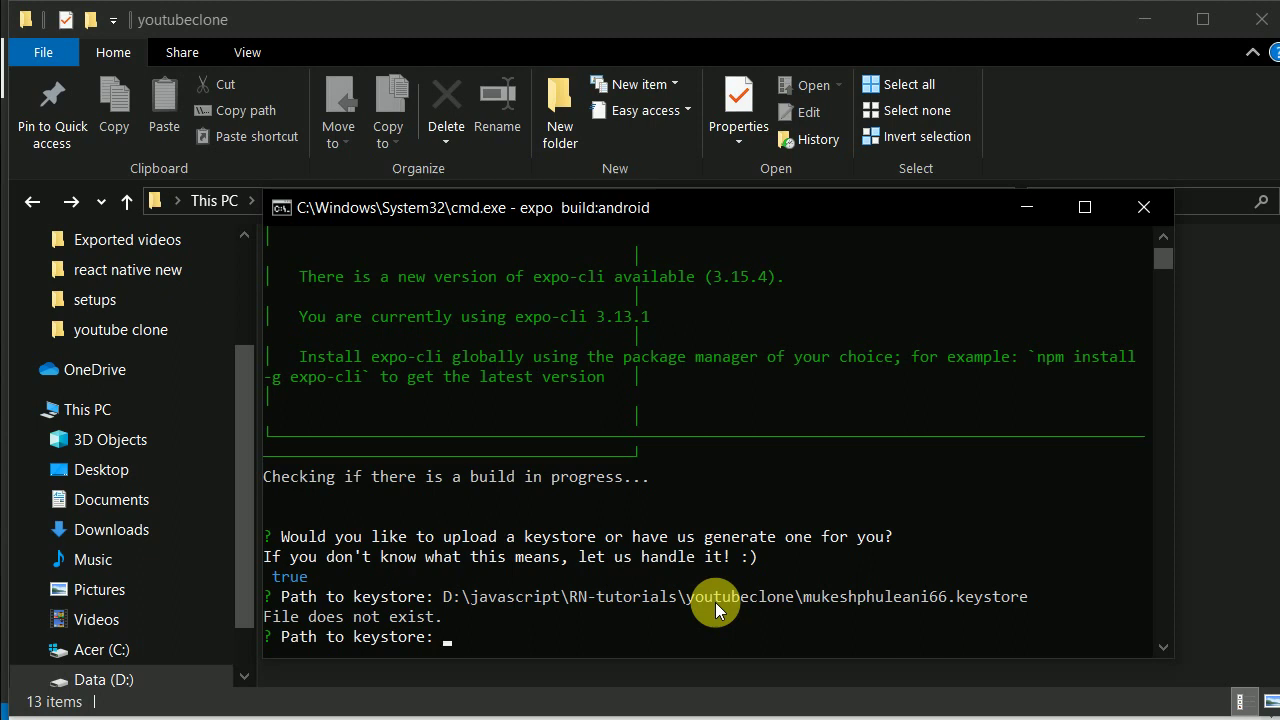
type("D:\\javascript\\RN-tutorials\\youtubeclone\\mukeshphuleani66.keystore")
key("Left")
key("Left")
key("Left")
key("Left")
key("Left")
key("Left")
key("Left")
key("Left")
key("Left")
key("Left")
key("Left")
key("Left")
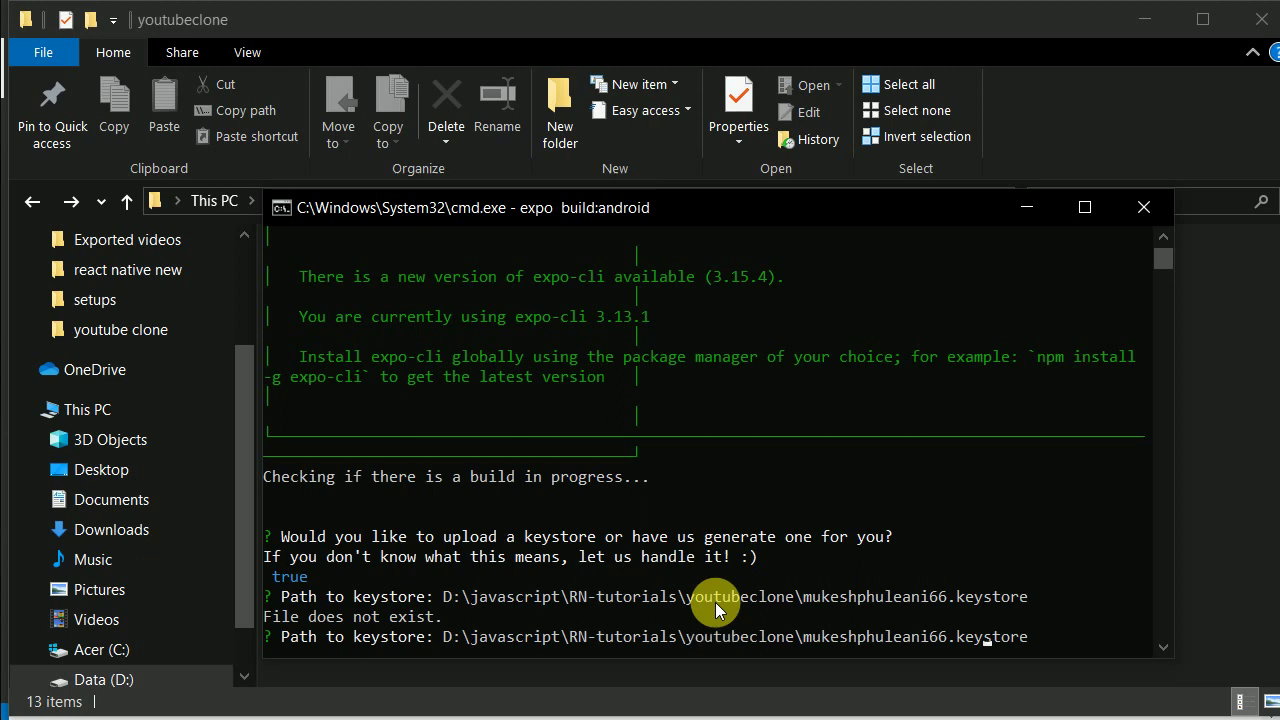
key("BackSpace")
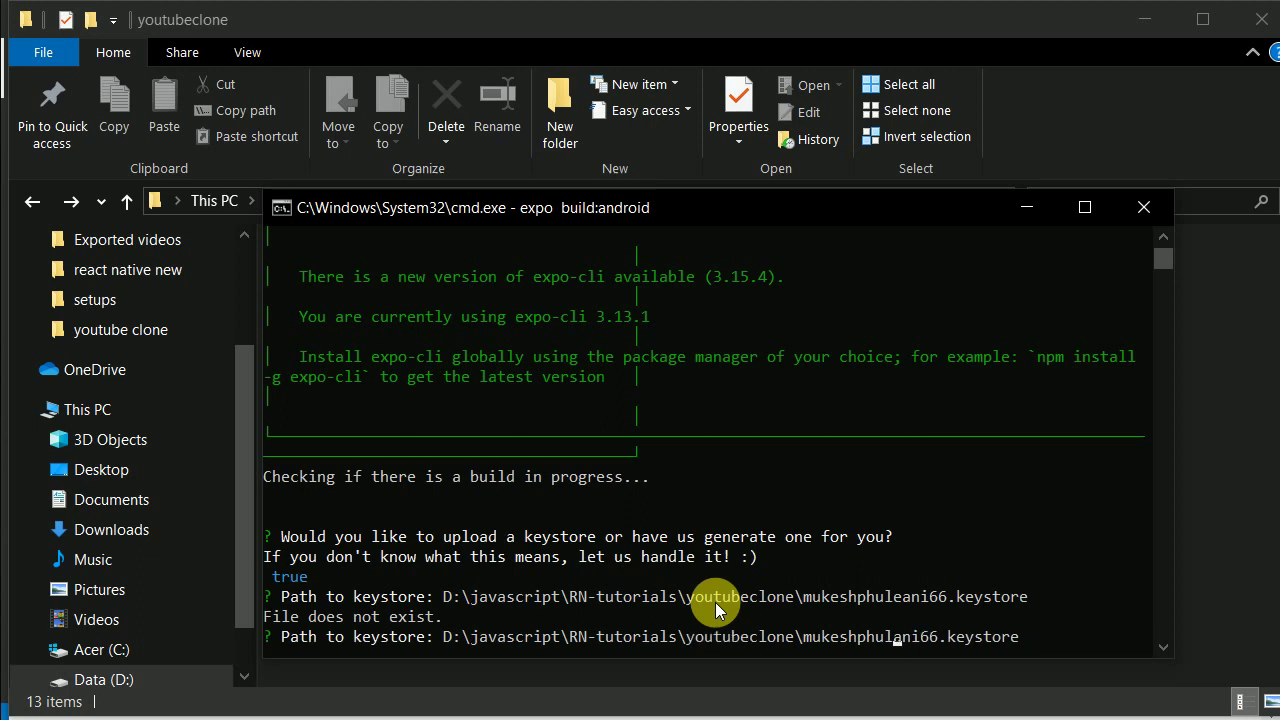
Step: Correct the keystore file name with 'w', then enter the keystore alias, keystore password and key password
type("w")
key("Return")
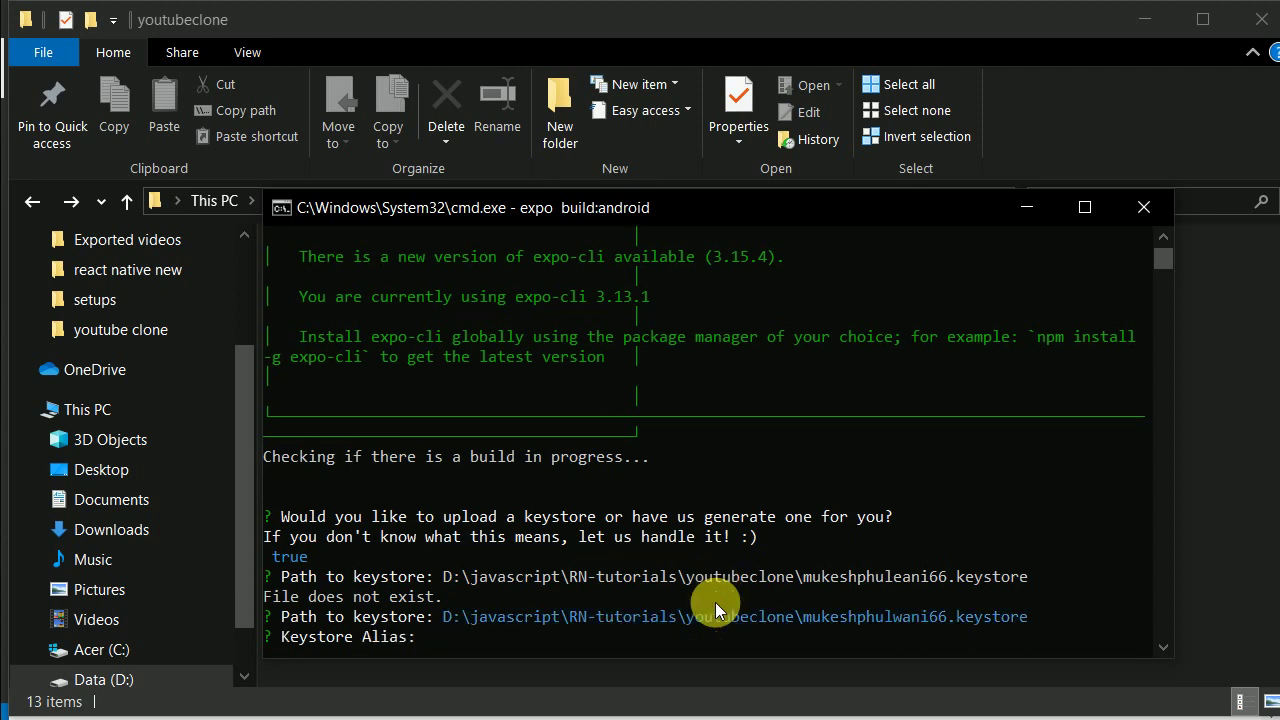
scroll(715, 602, "down", 2)
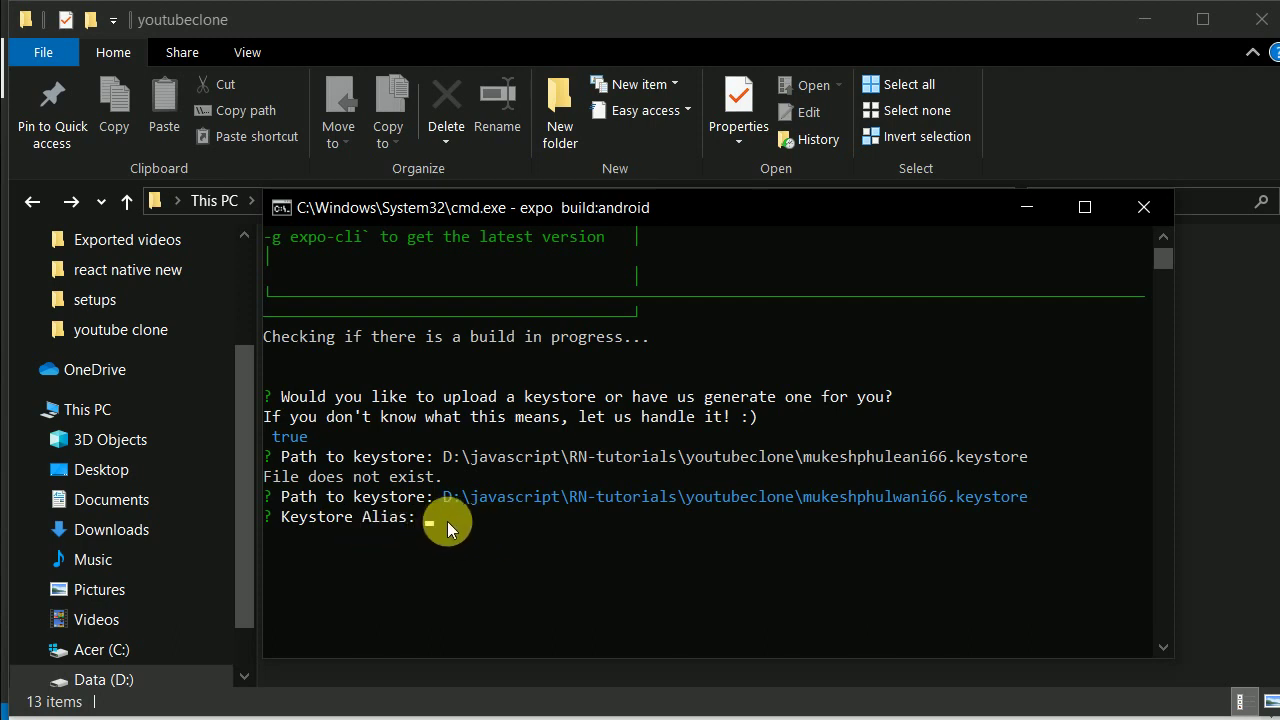
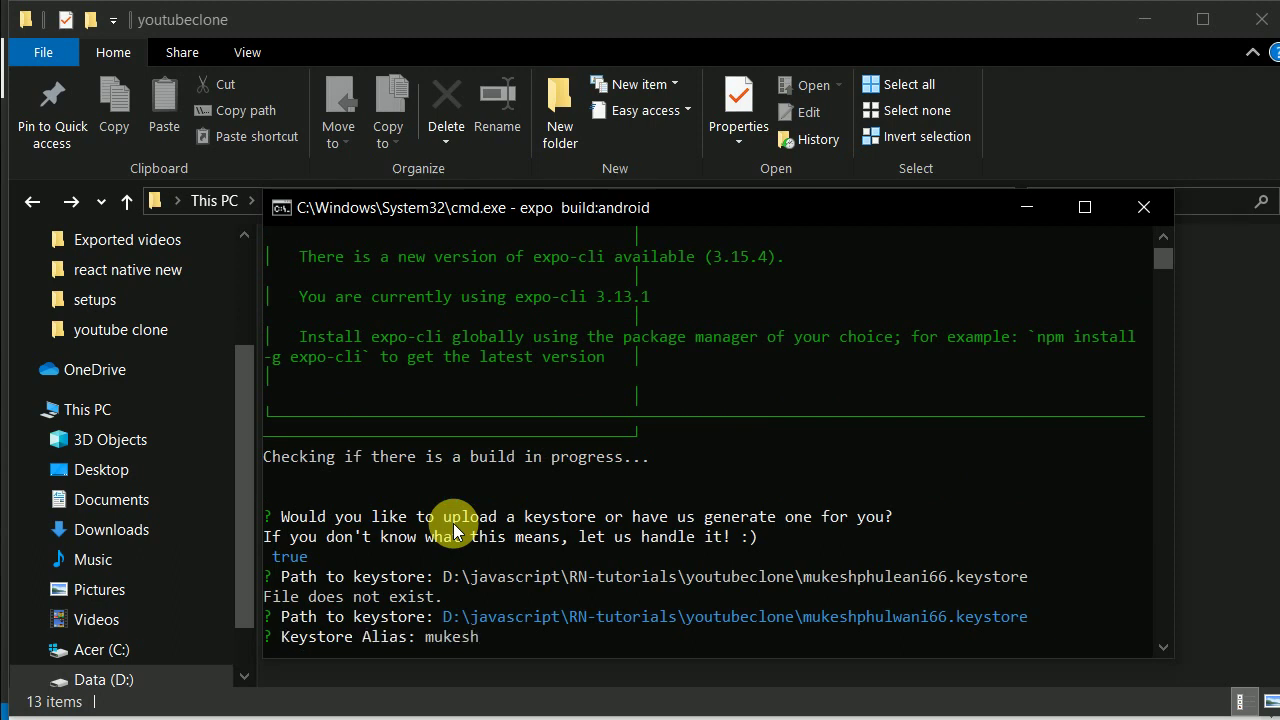
key("Return")
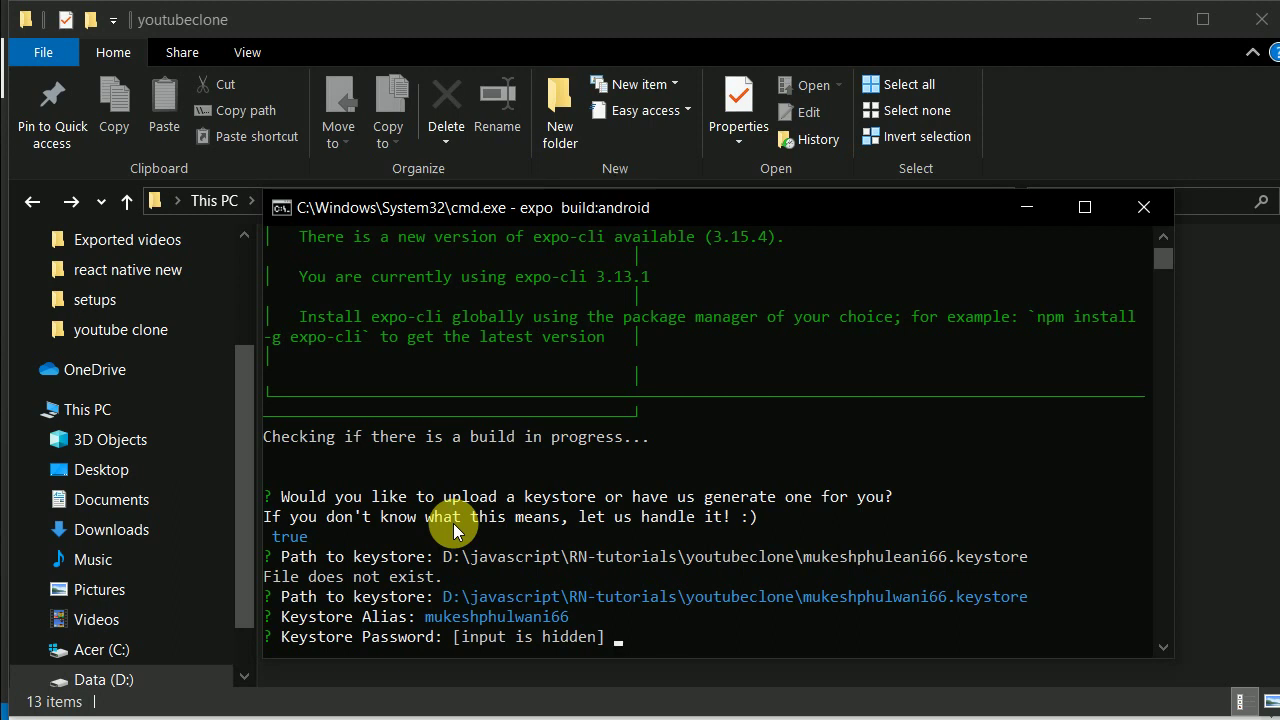
key("Return")
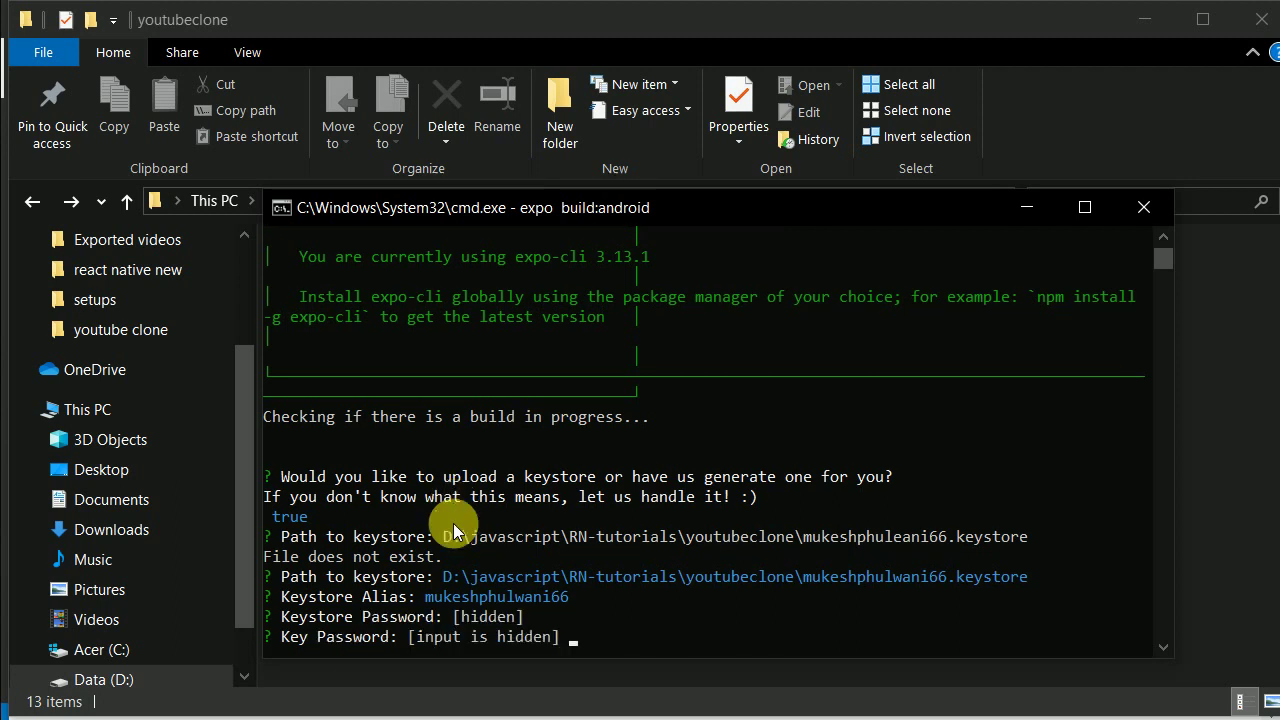
key("Return")
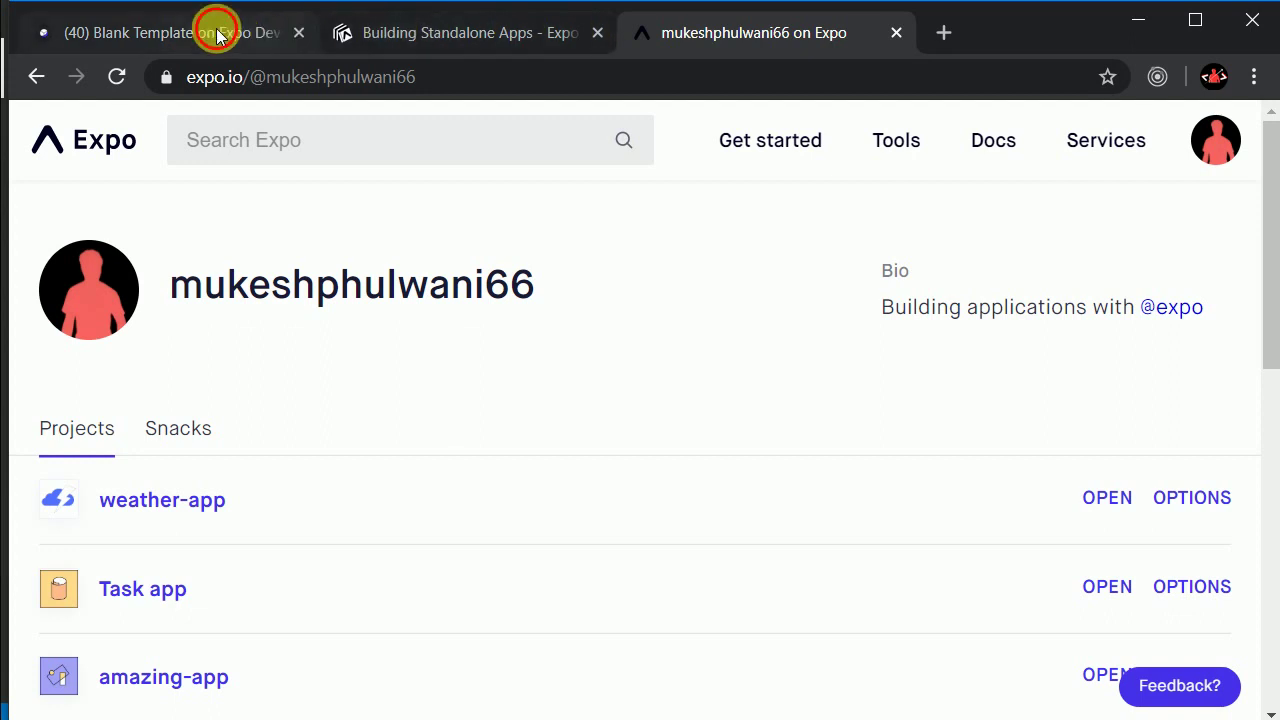
Step: Copy the expo.io dashboard URL for the queued Android build from the build console
left_click(218, 35)
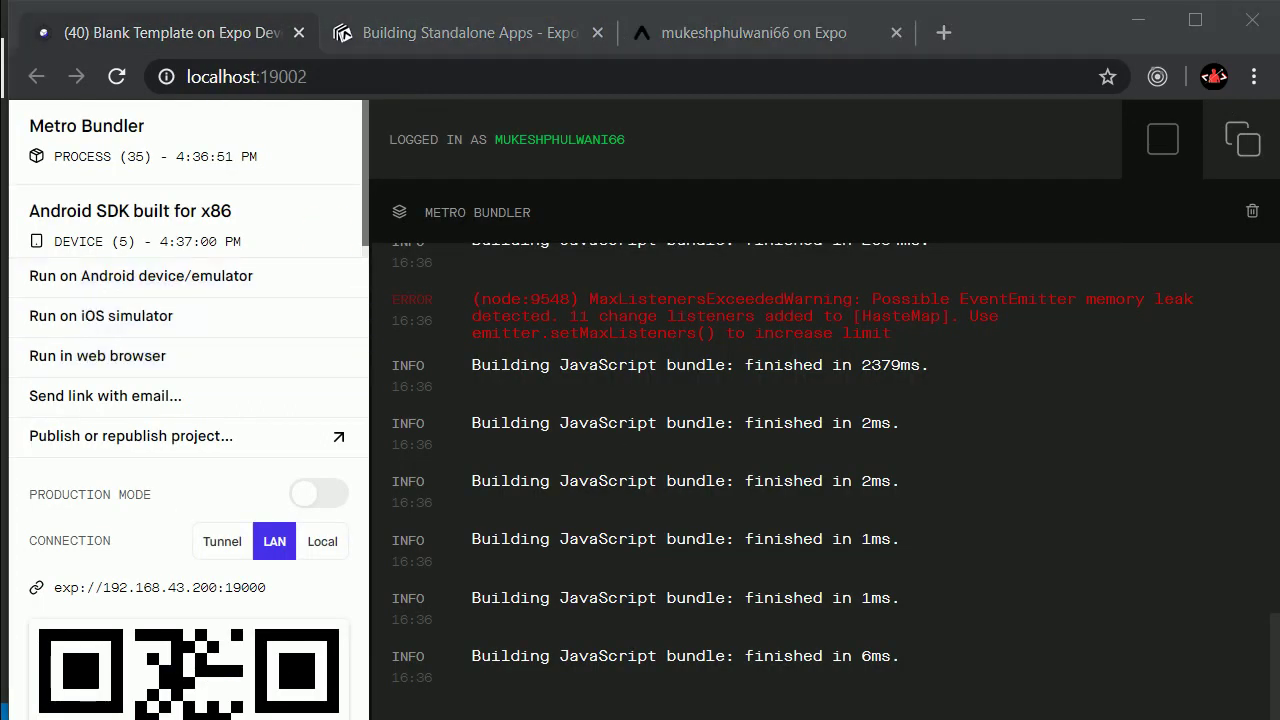
key("alt+Tab")
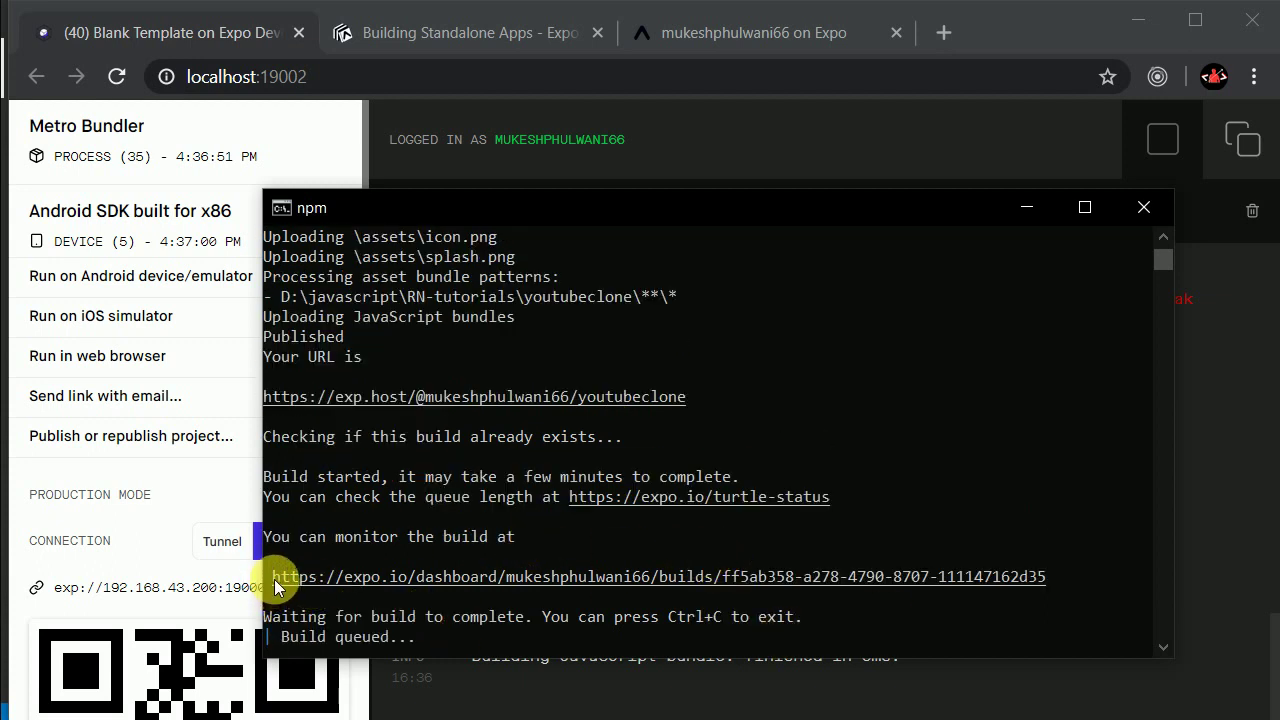
left_click_drag(274, 579, 1034, 581)
key("ctrl+c")
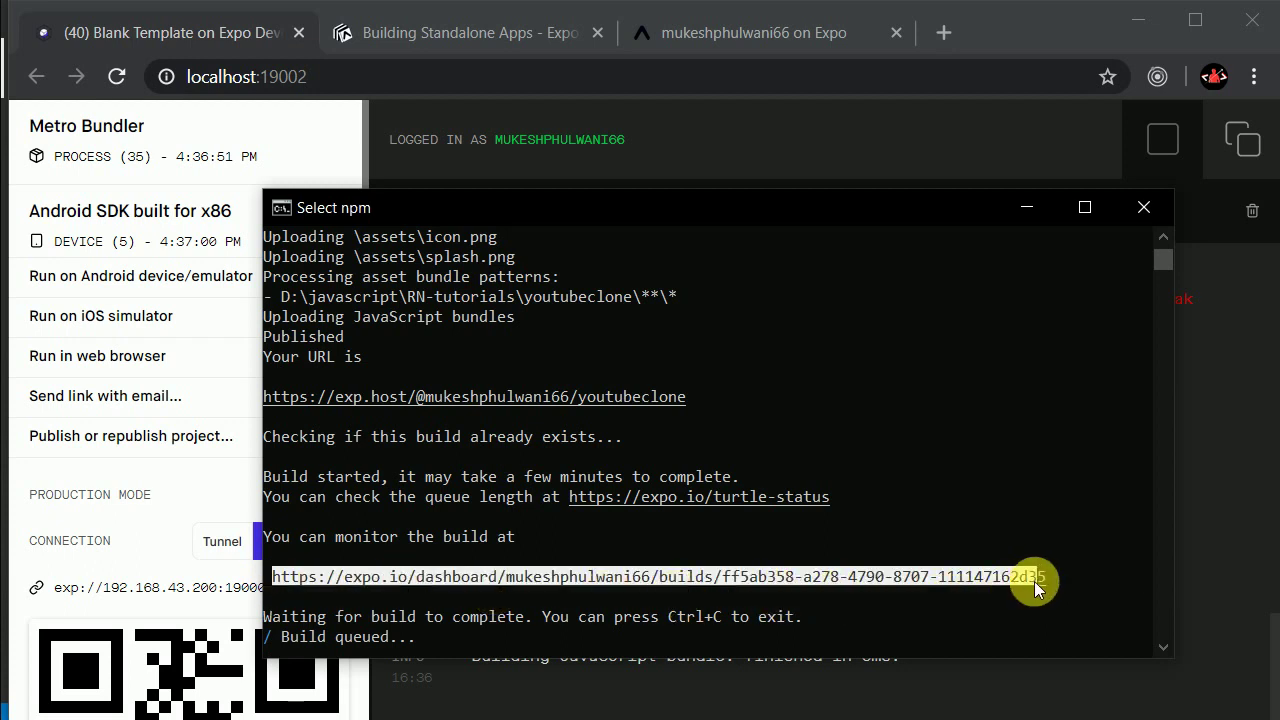
right_click(1015, 565)
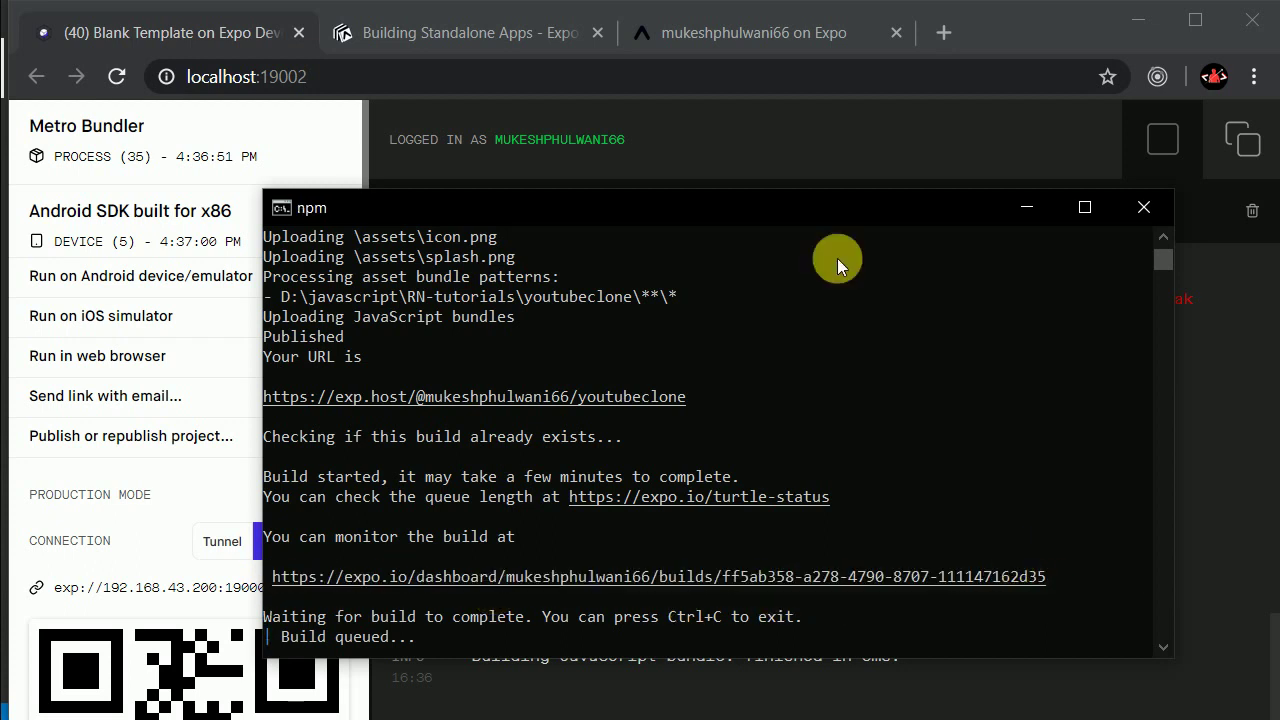
Step: Load the copied build URL in a new Chrome tab to view the Android build's details
left_click(950, 36)
left_click(944, 34)
key("ctrl+v")
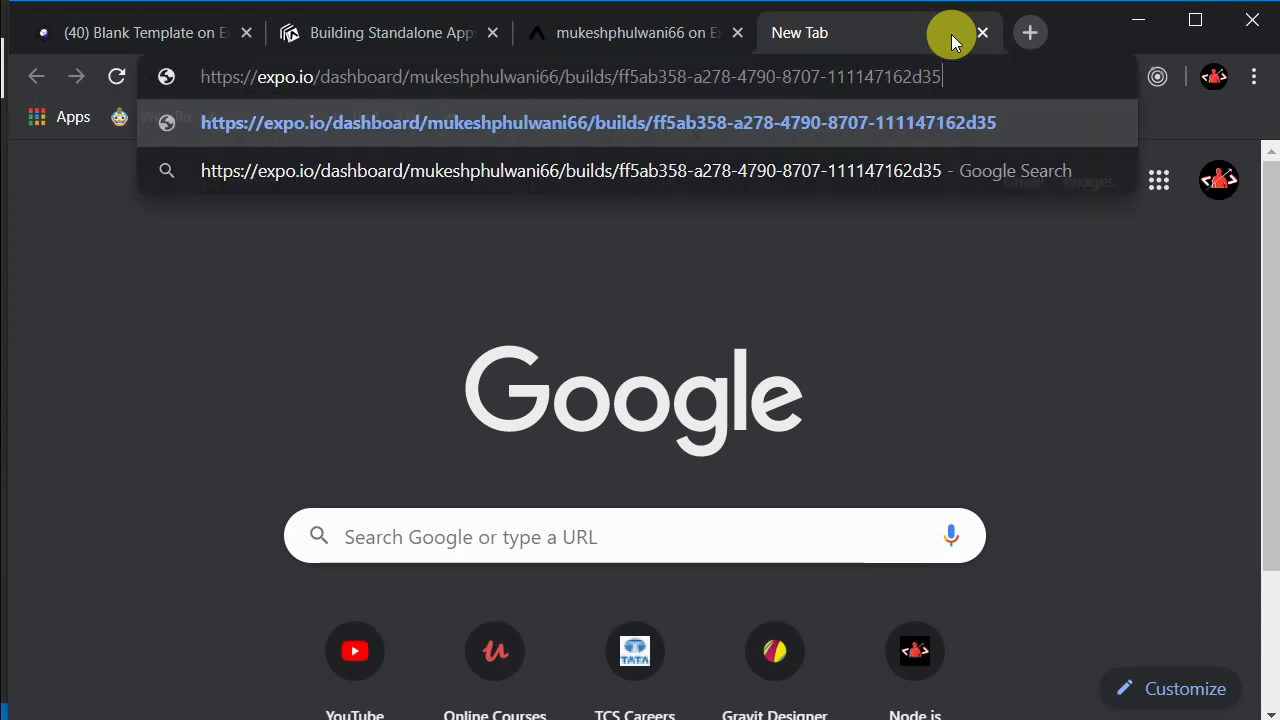
key("Return")
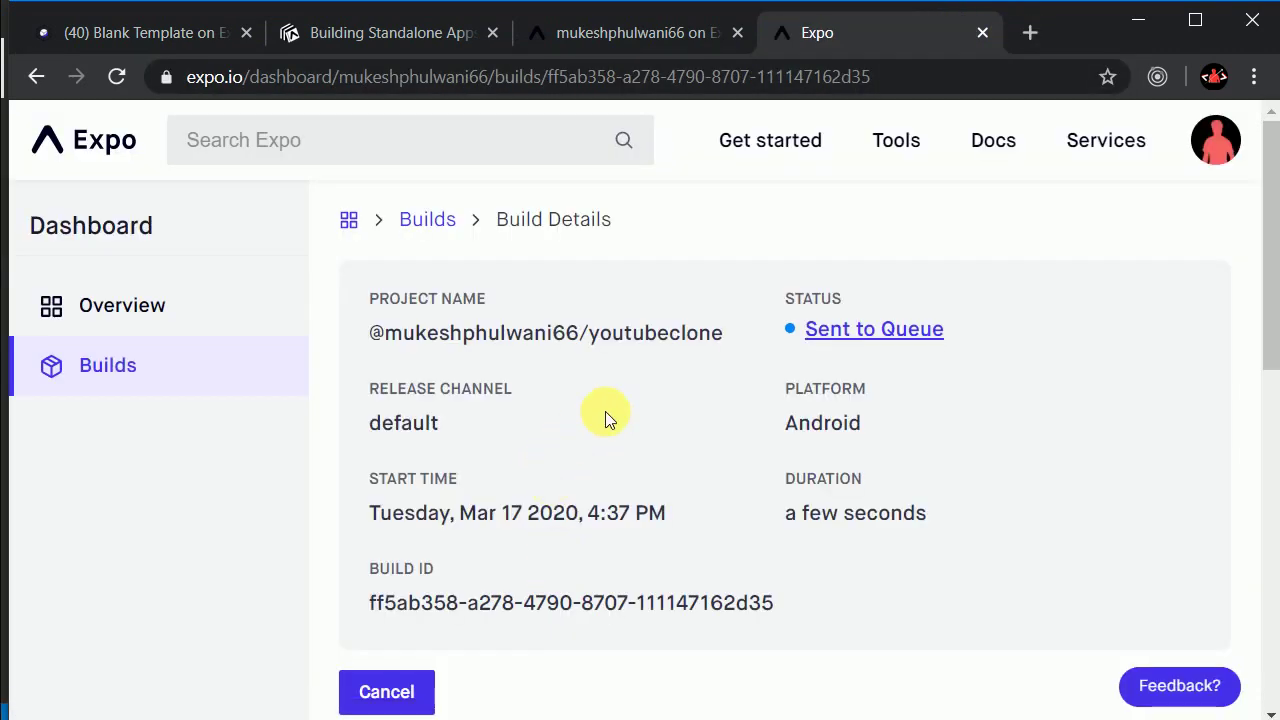
scroll(640, 400, "down", 1)
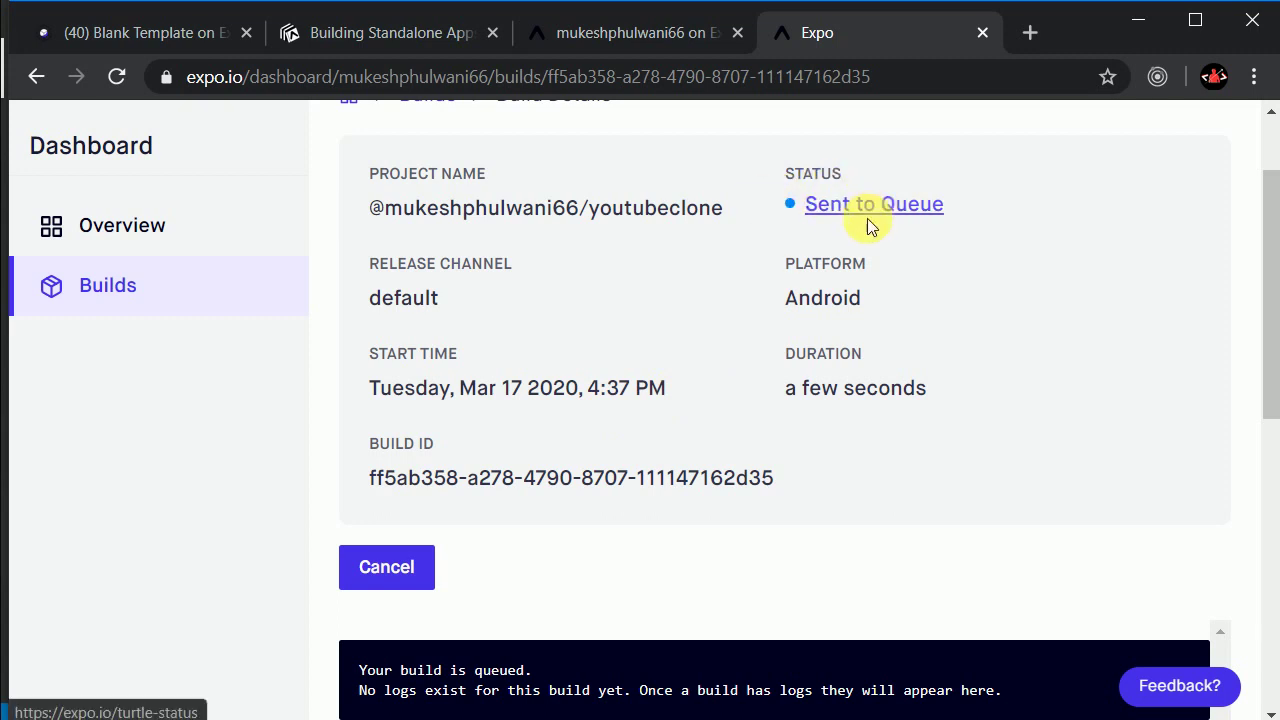
scroll(857, 420, "down", 2)
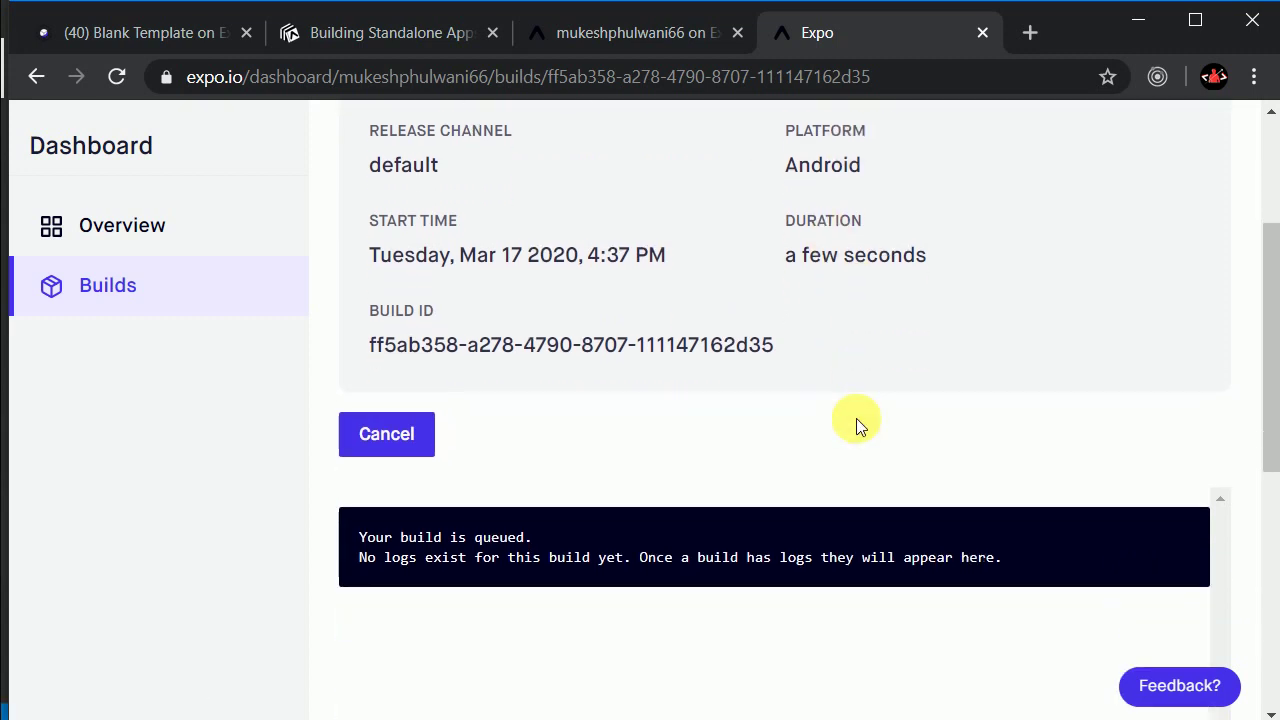
scroll(857, 420, "up", 3)
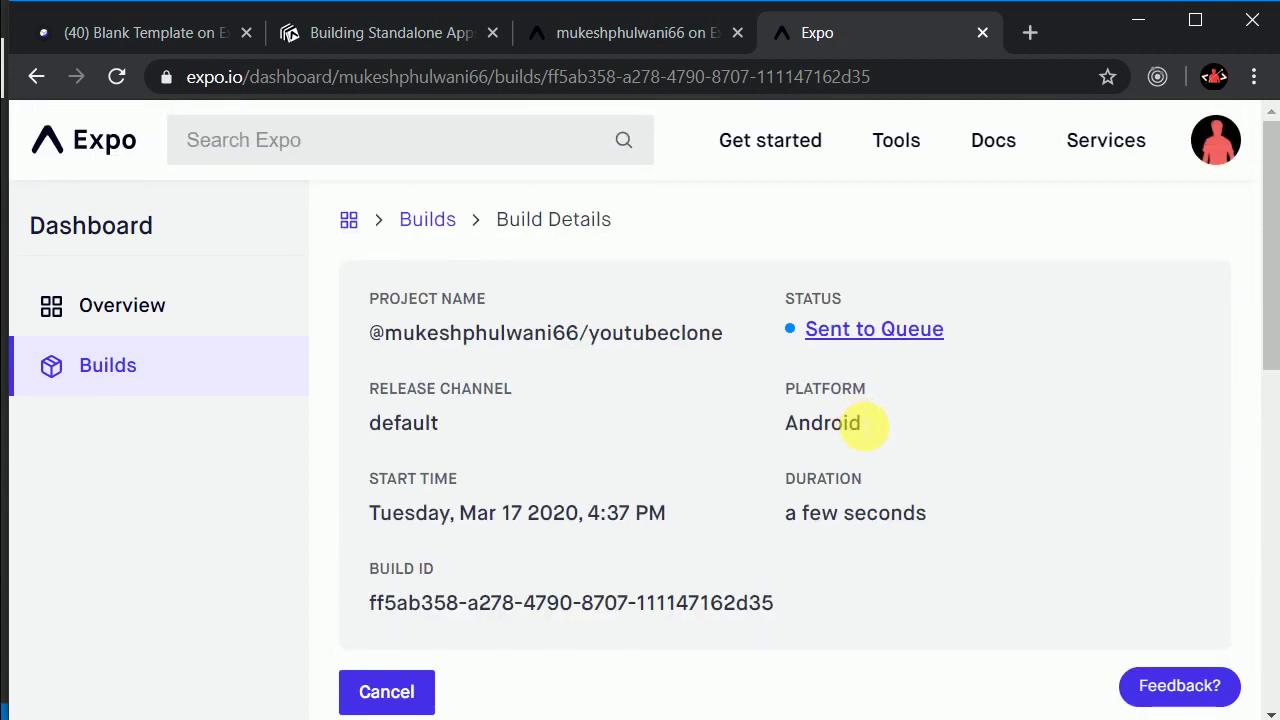
key("alt+Tab")
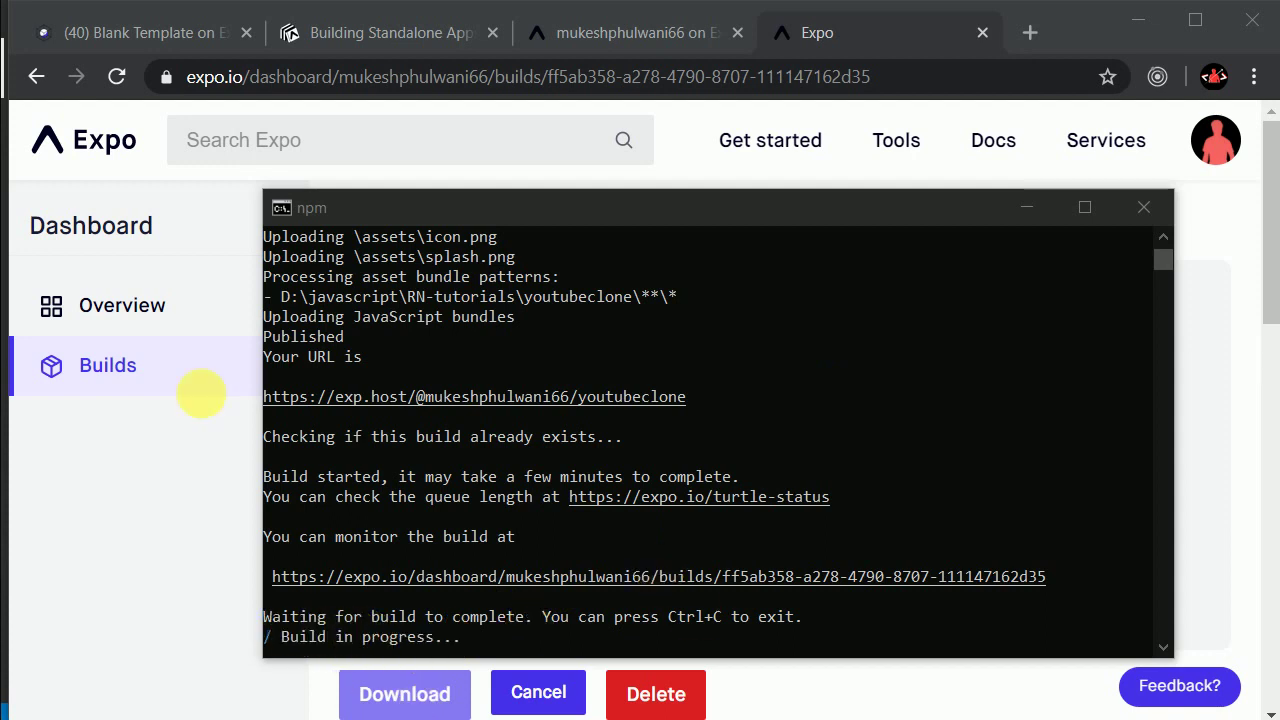
Step: Expand the Running gradle log on the Expo build page and check the console for completion
left_click(177, 473)
scroll(853, 376, "down", 5)
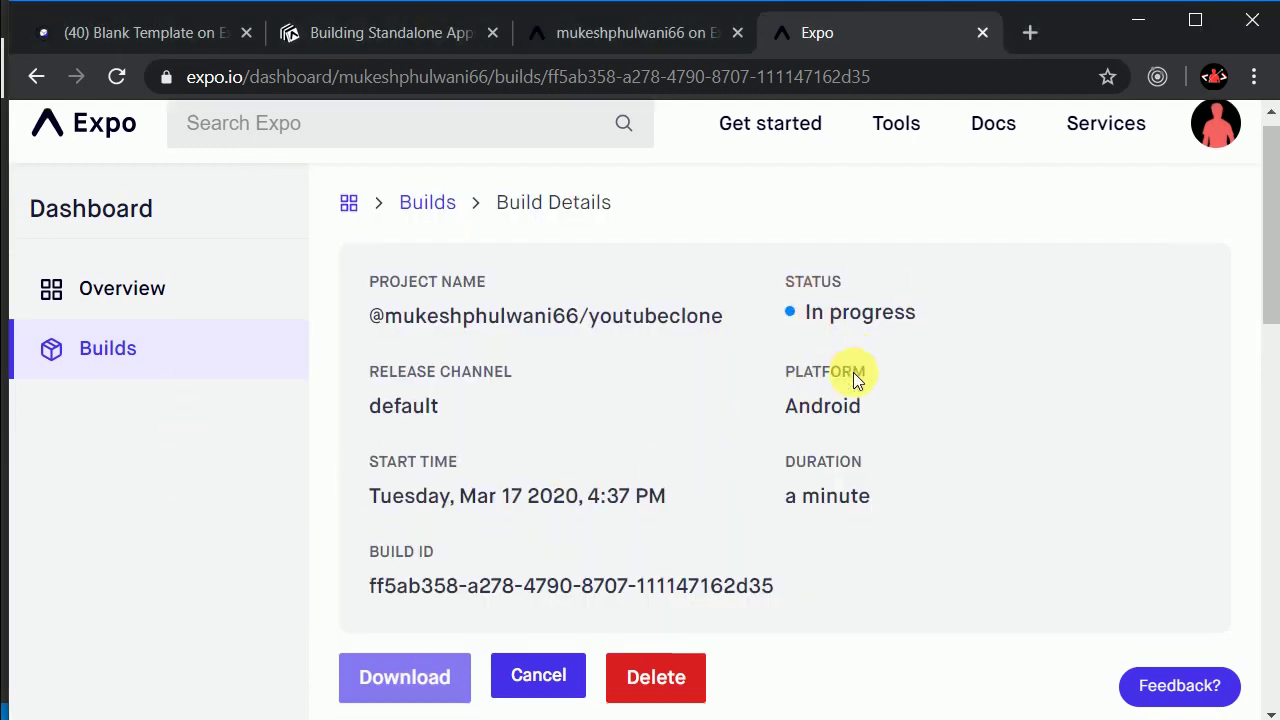
scroll(853, 376, "down", 4)
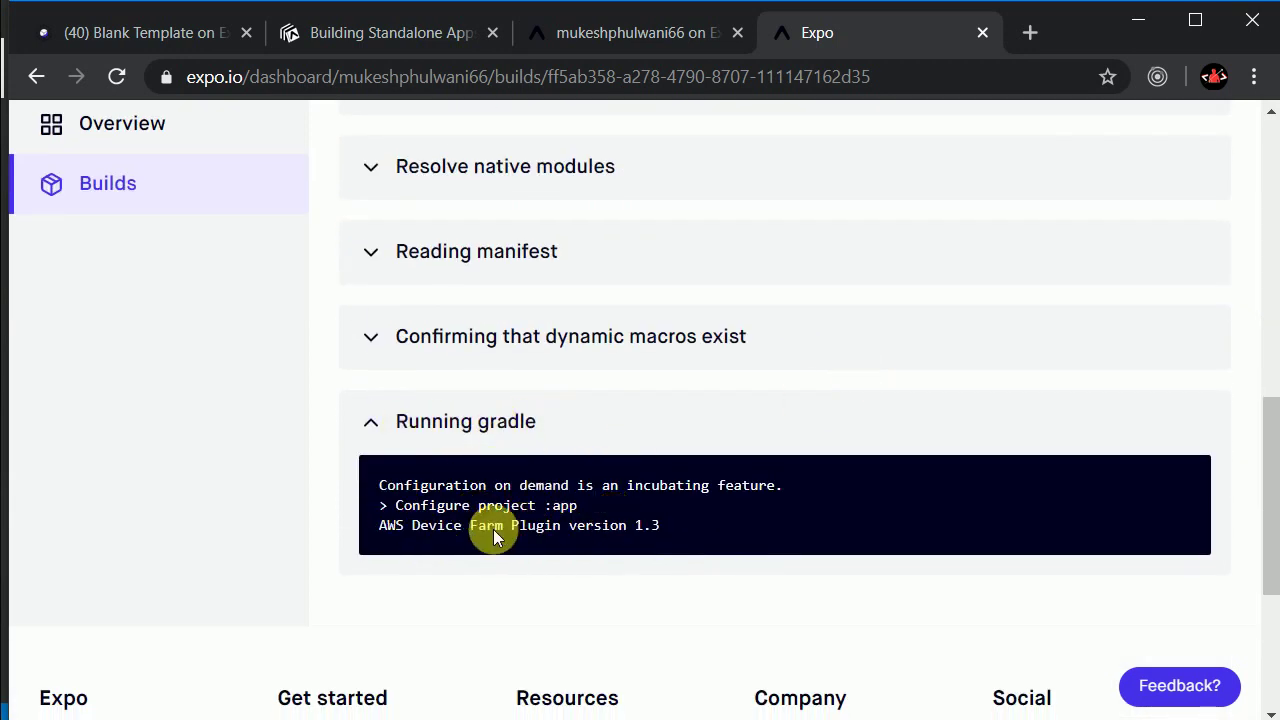
double_click(375, 424)
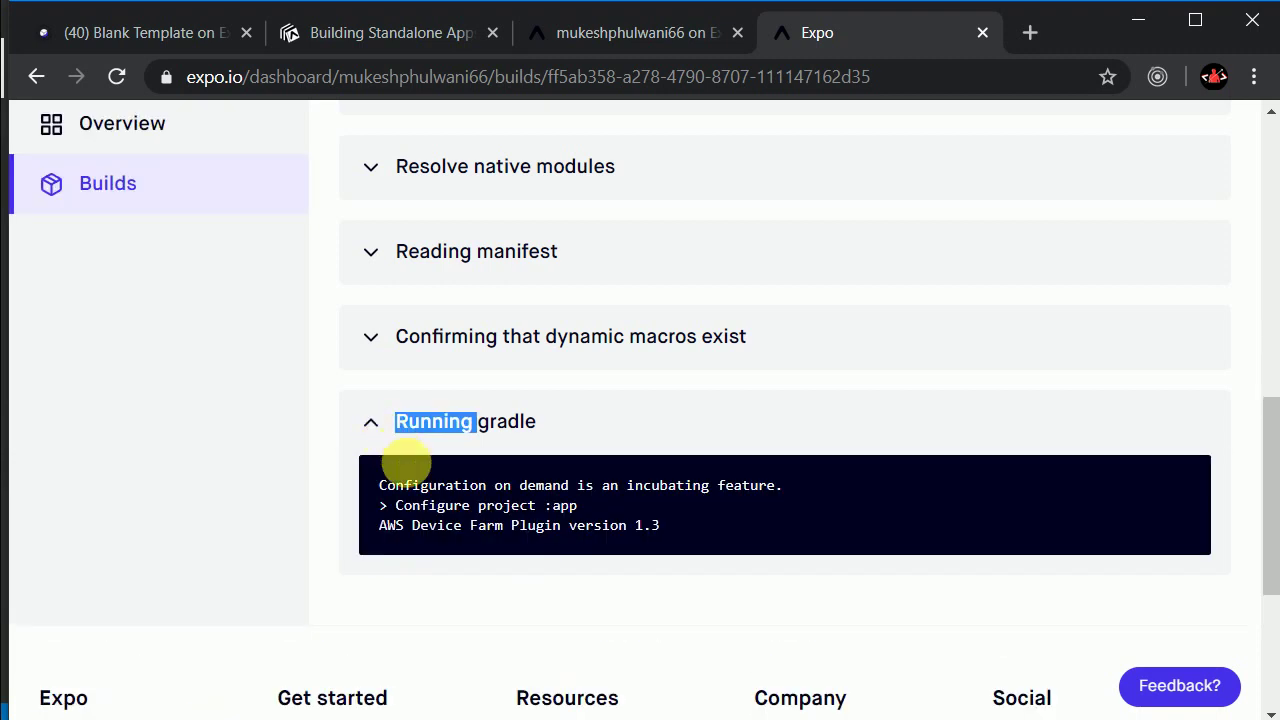
scroll(609, 543, "up", 1)
scroll(614, 546, "down", 1)
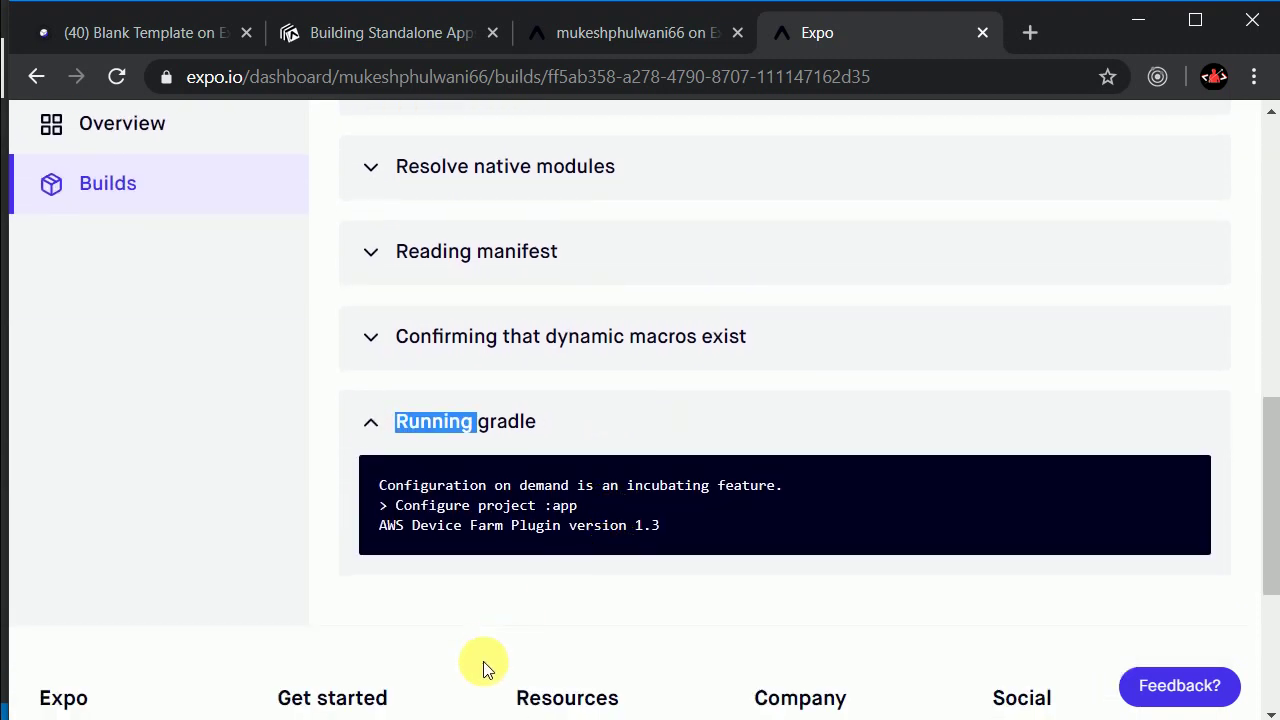
scroll(544, 616, "down", 2)
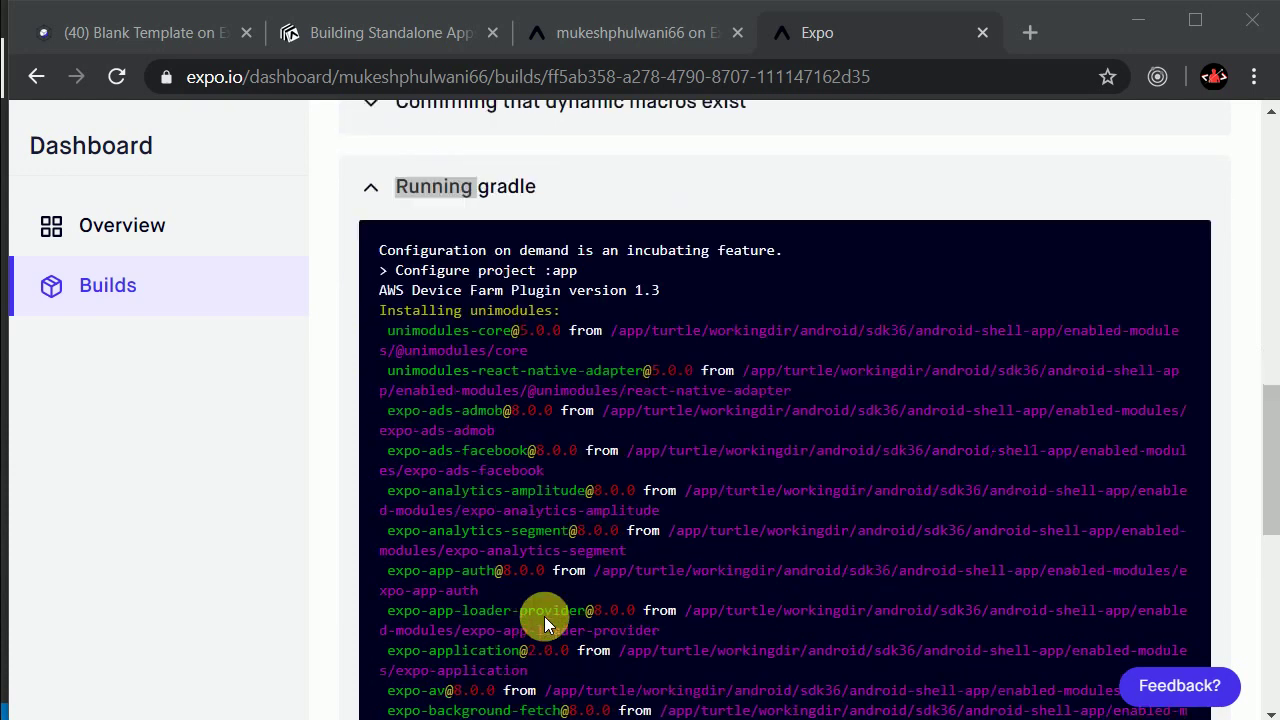
scroll(544, 616, "down", 4)
scroll(544, 616, "up", 1)
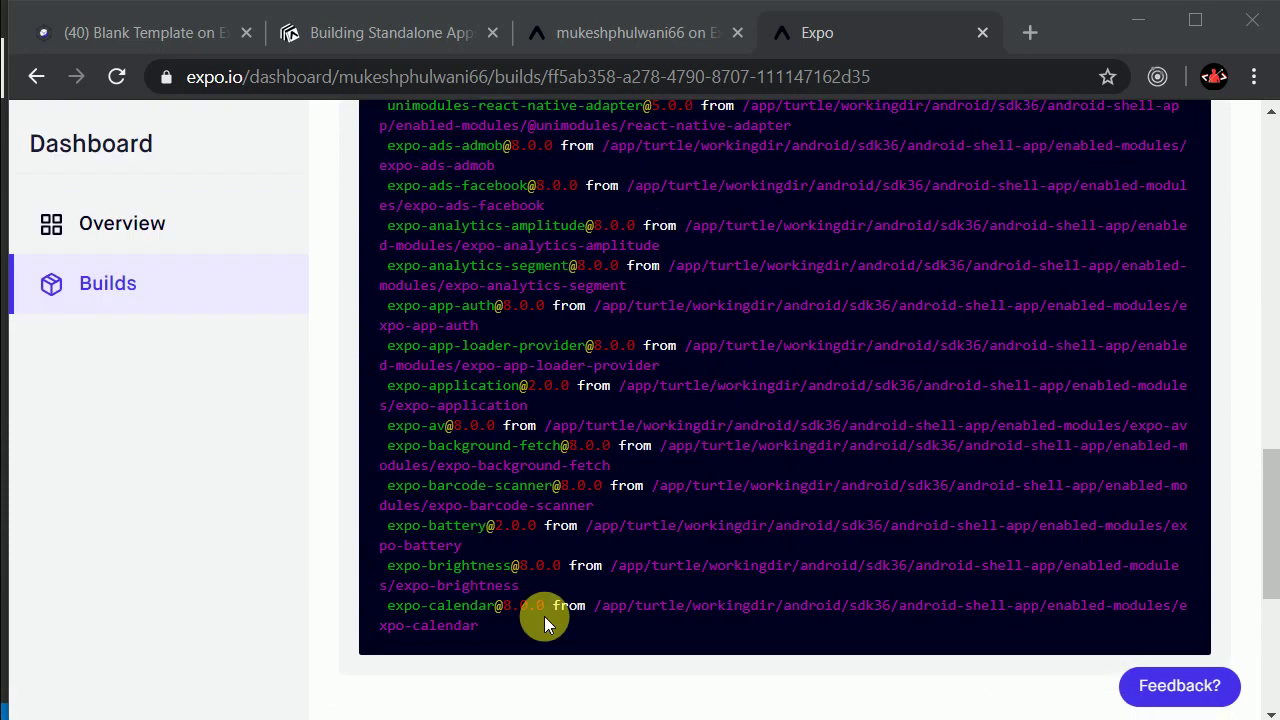
scroll(539, 651, "up", 6)
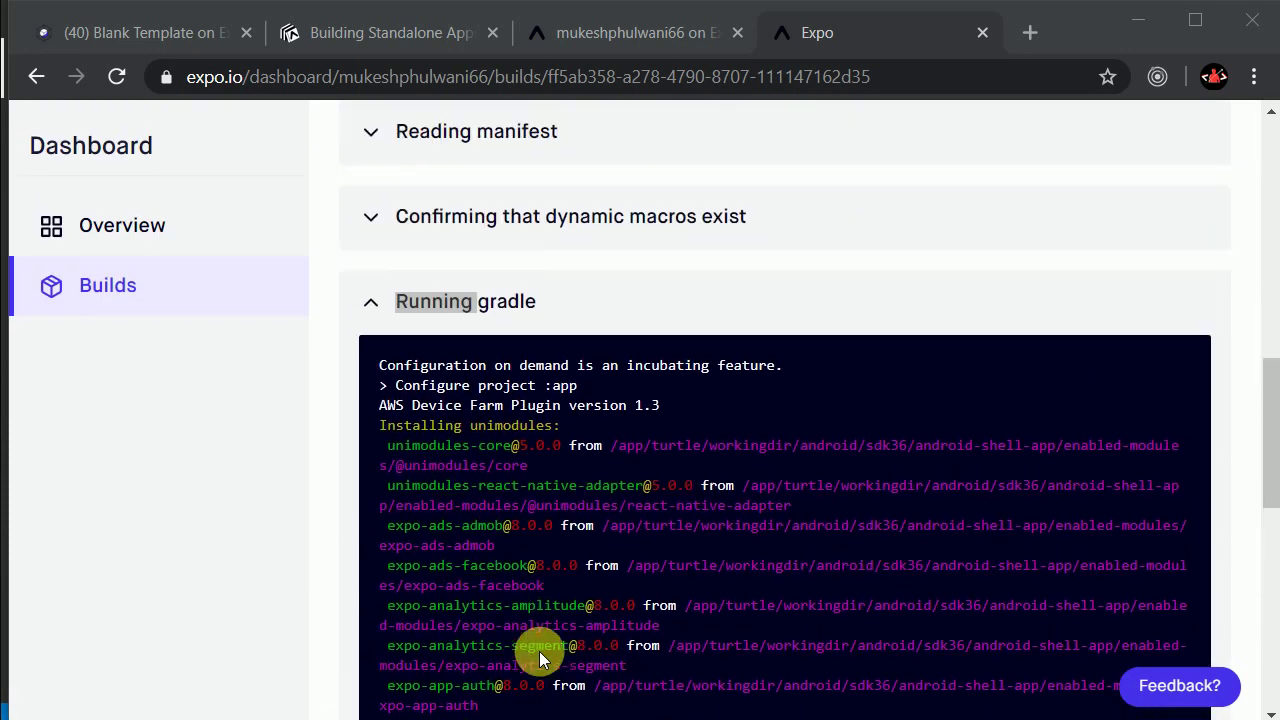
scroll(539, 651, "down", 1)
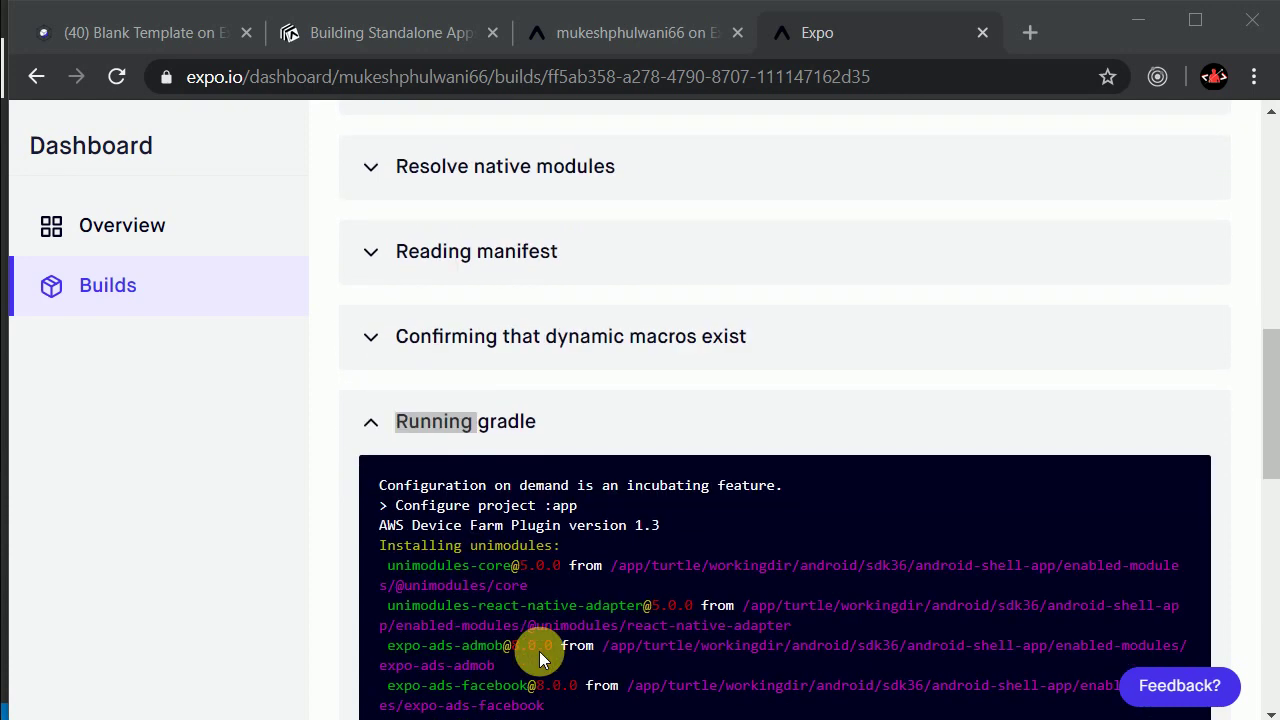
scroll(539, 651, "down", 4)
scroll(539, 651, "down", 3)
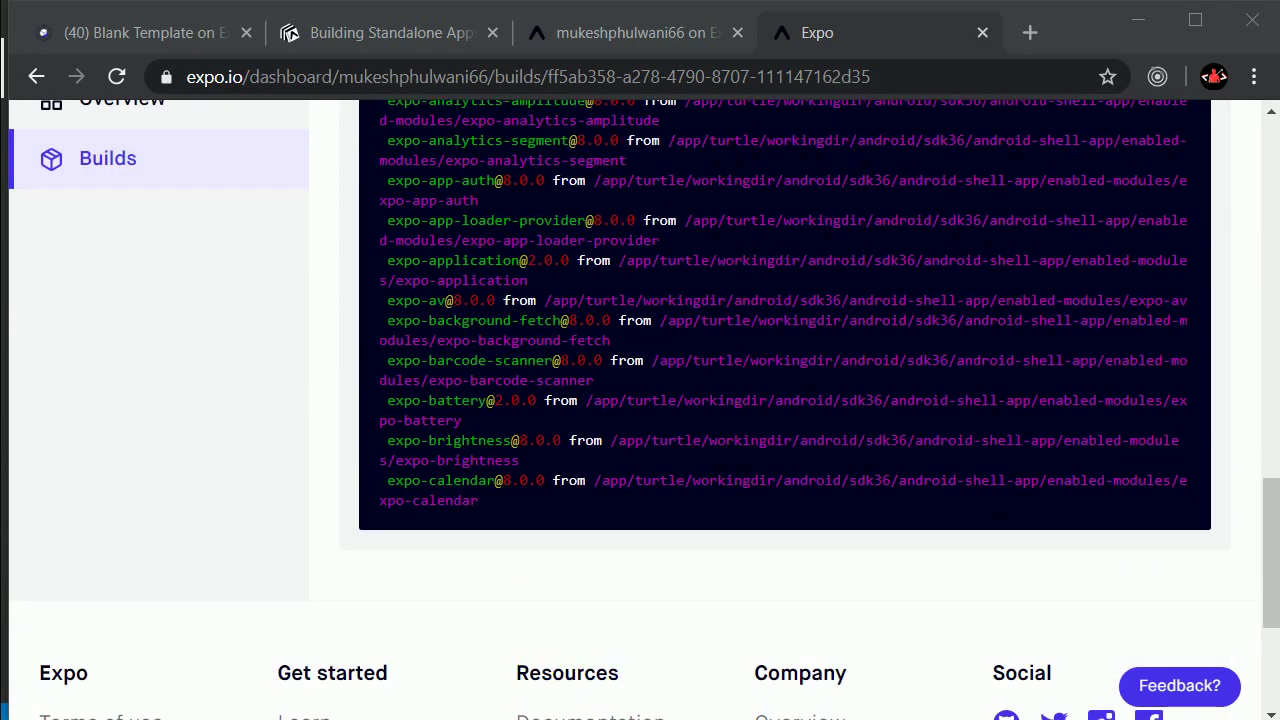
key("alt+Tab")
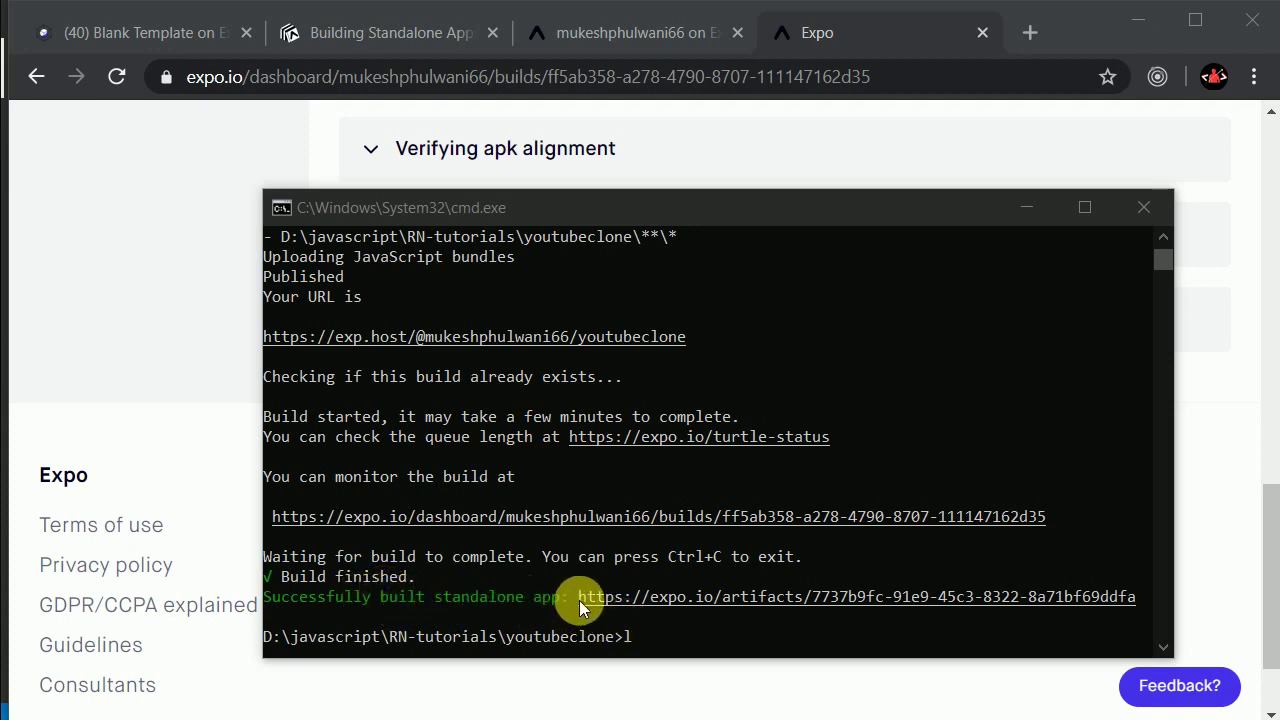
Step: Download the finished APK from the Expo build page and show Chrome's full downloads list
left_click(250, 398)
scroll(294, 371, "up", 10)
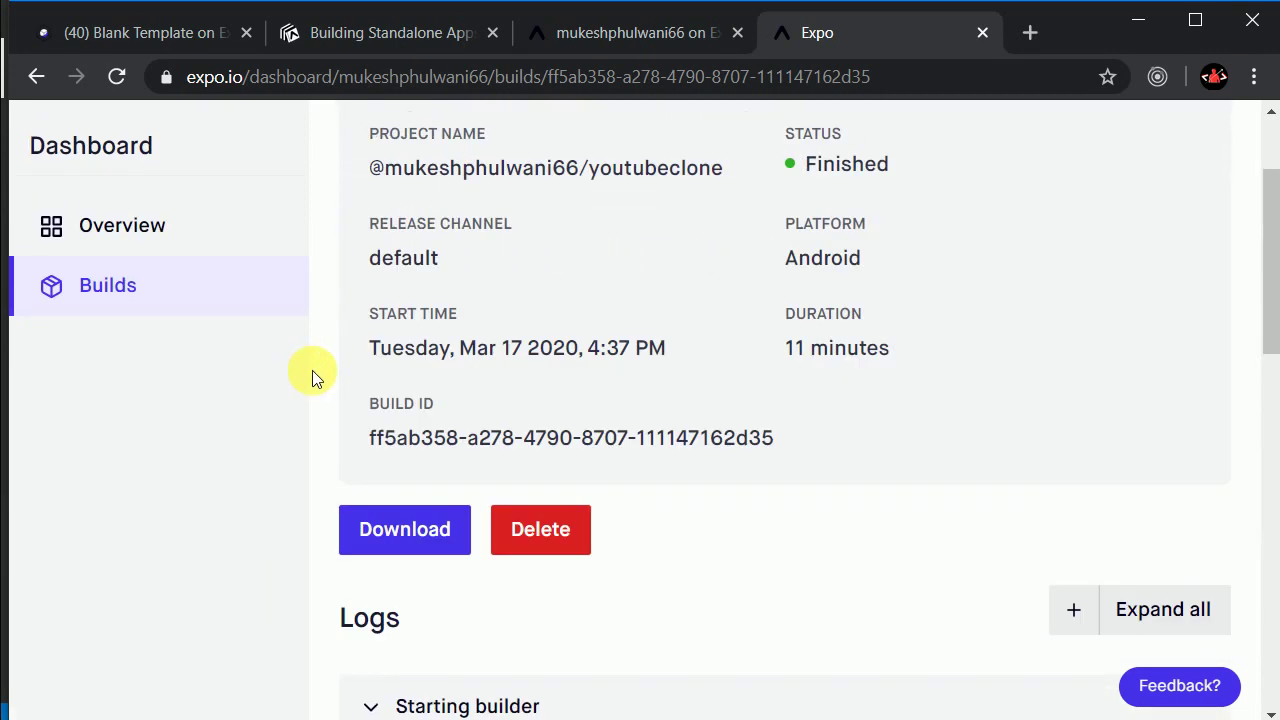
scroll(312, 370, "up", 2)
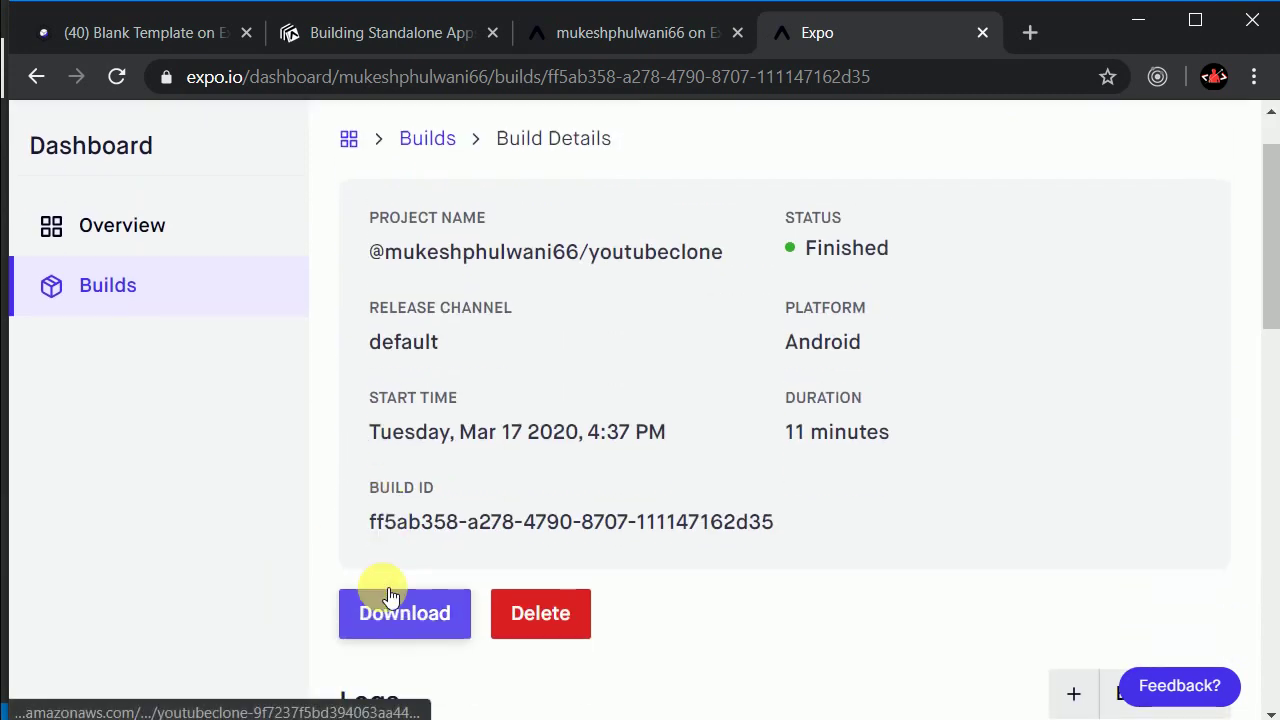
left_click(410, 578)
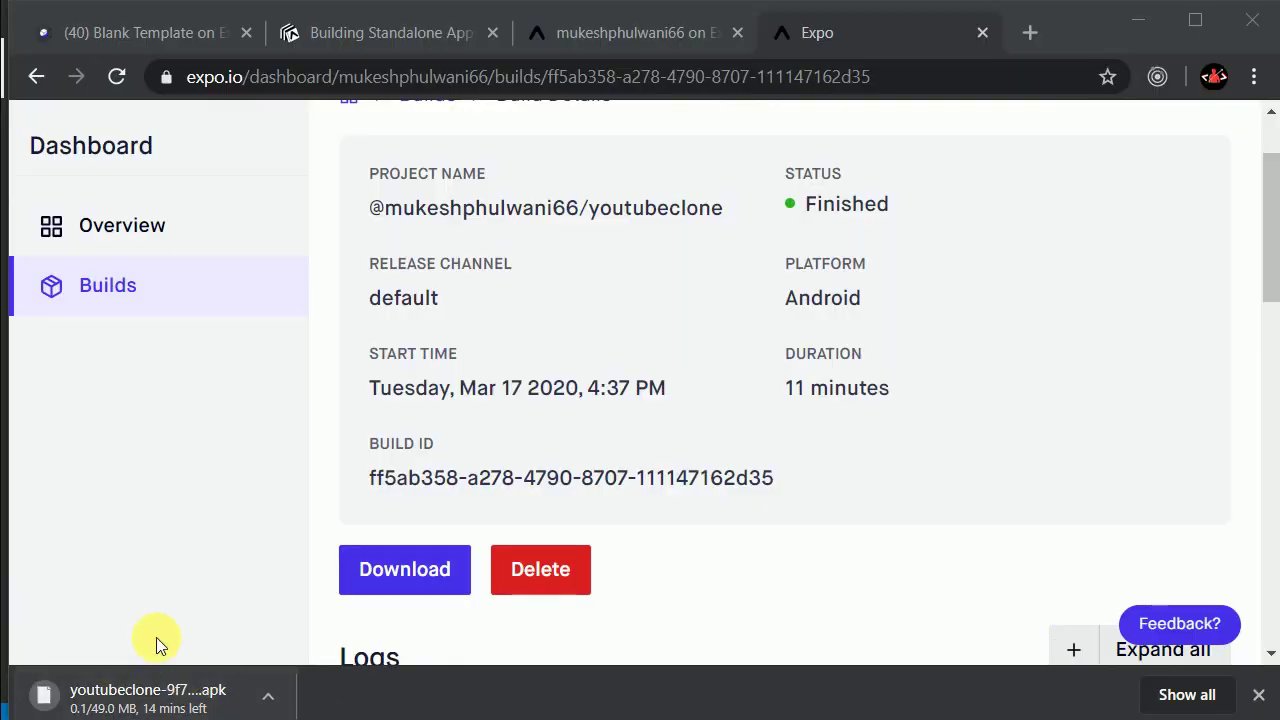
scroll(179, 615, "down", 2)
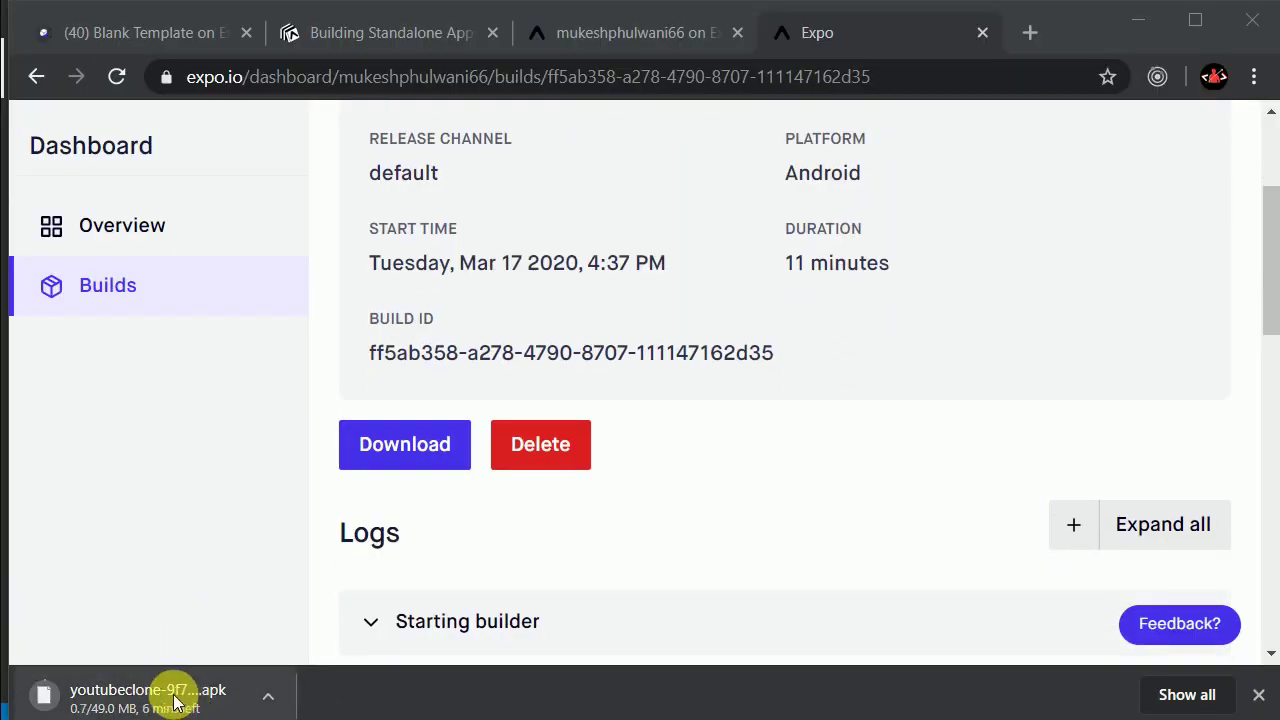
left_click(1170, 695)
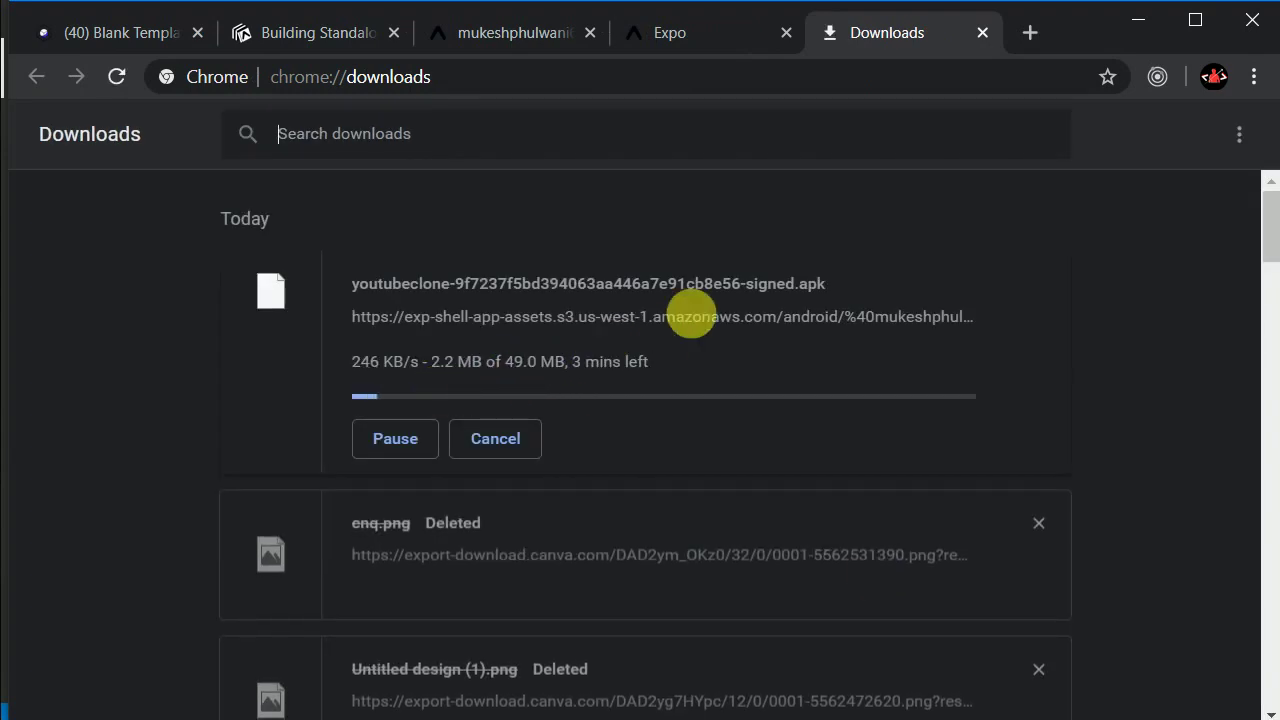
double_click(770, 287)
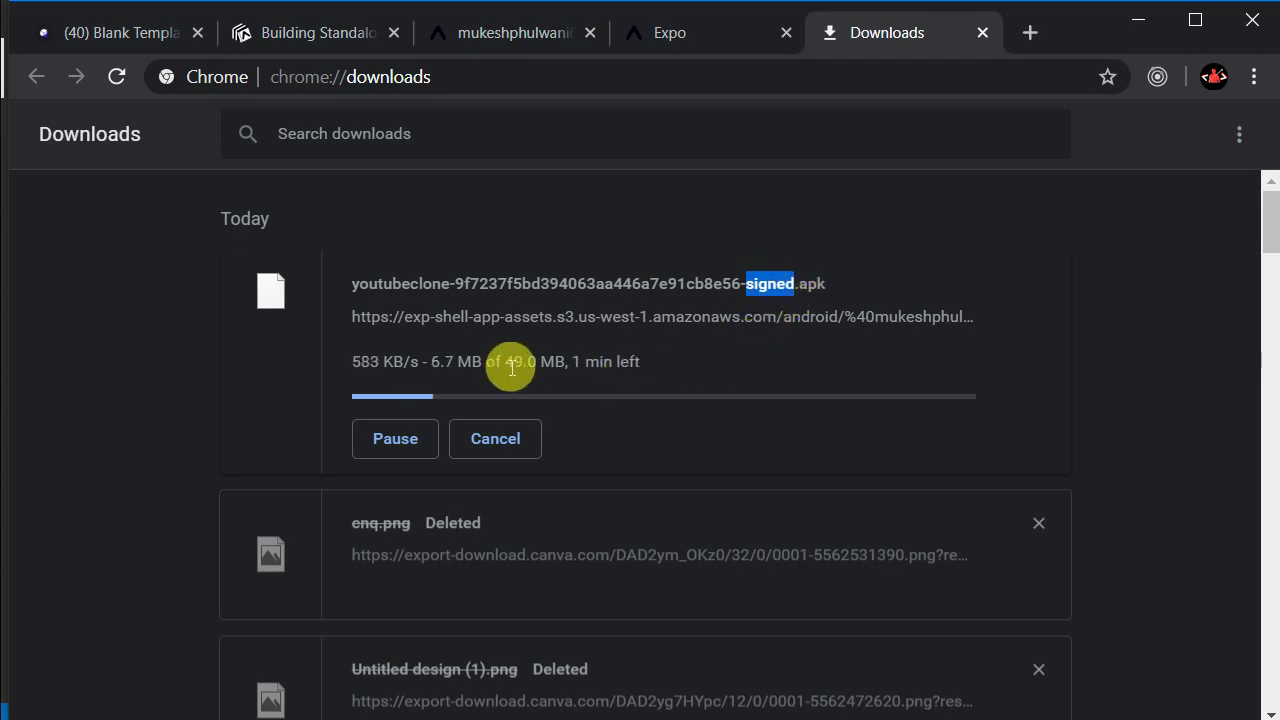
left_click_drag(511, 366, 529, 367)
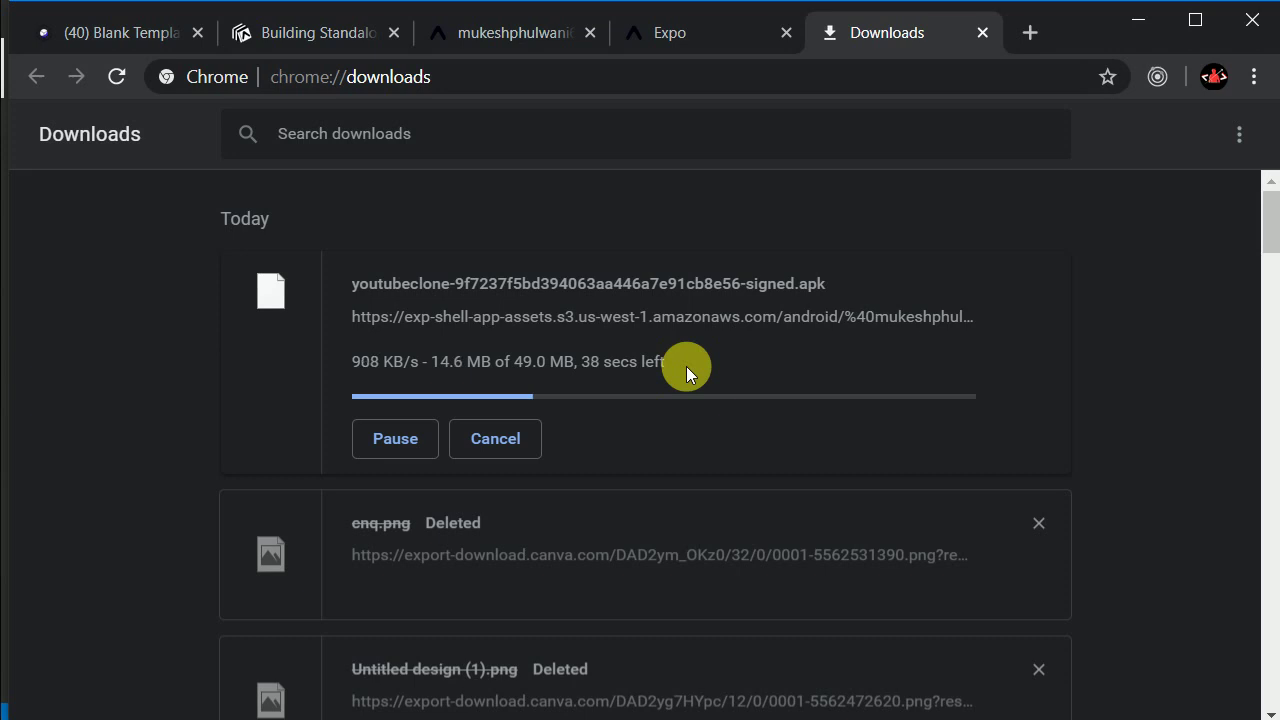
left_click_drag(352, 362, 529, 366)
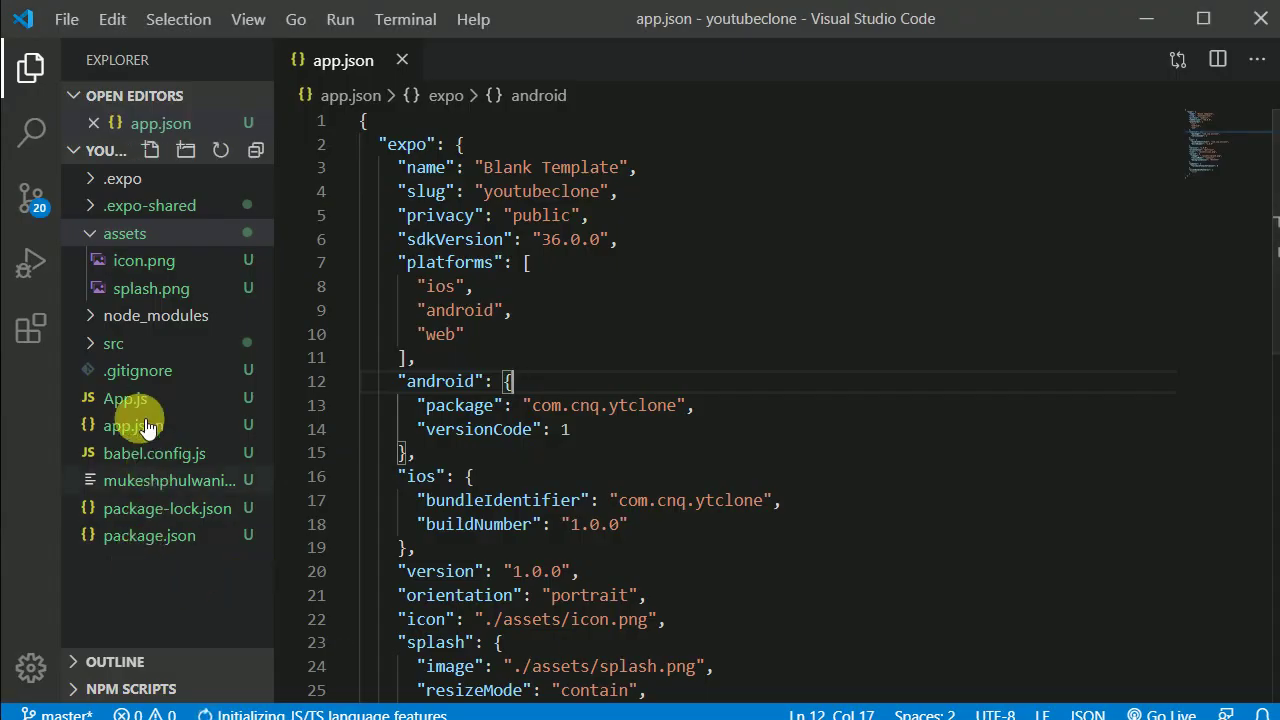
Step: Expand the src folder and browse Explore.js and Search.js
left_click(118, 343)
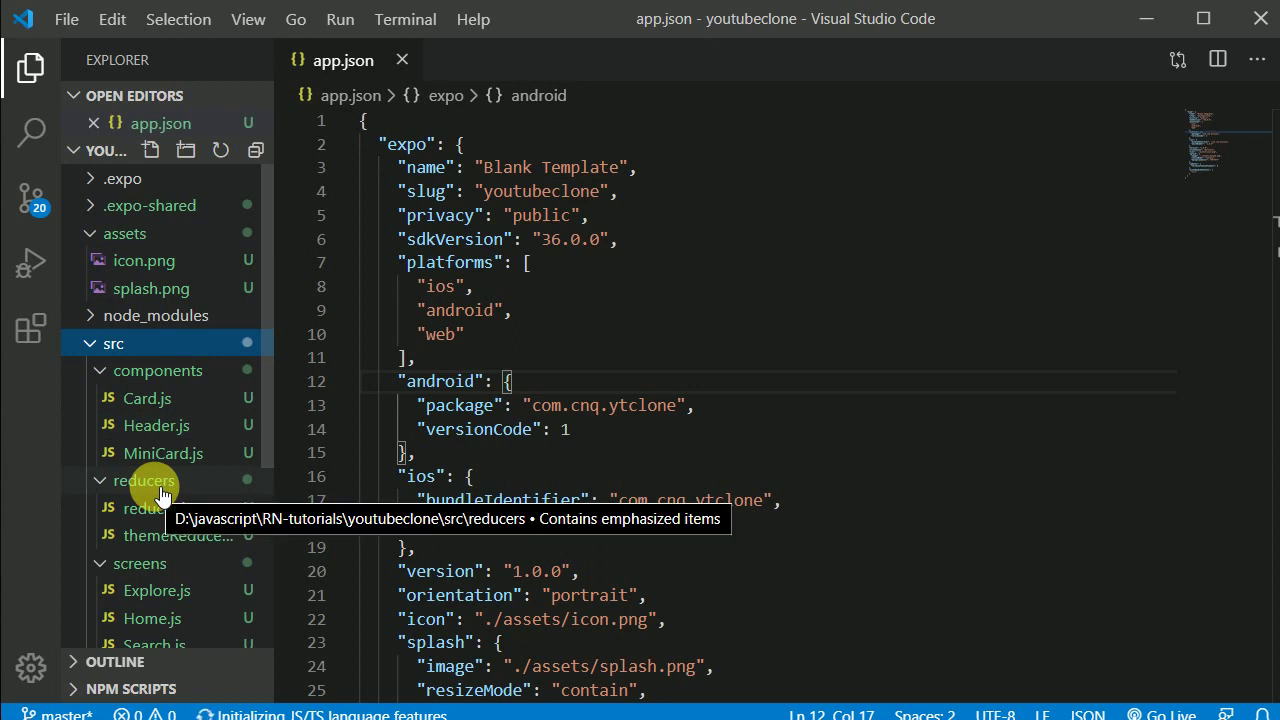
left_click(157, 592)
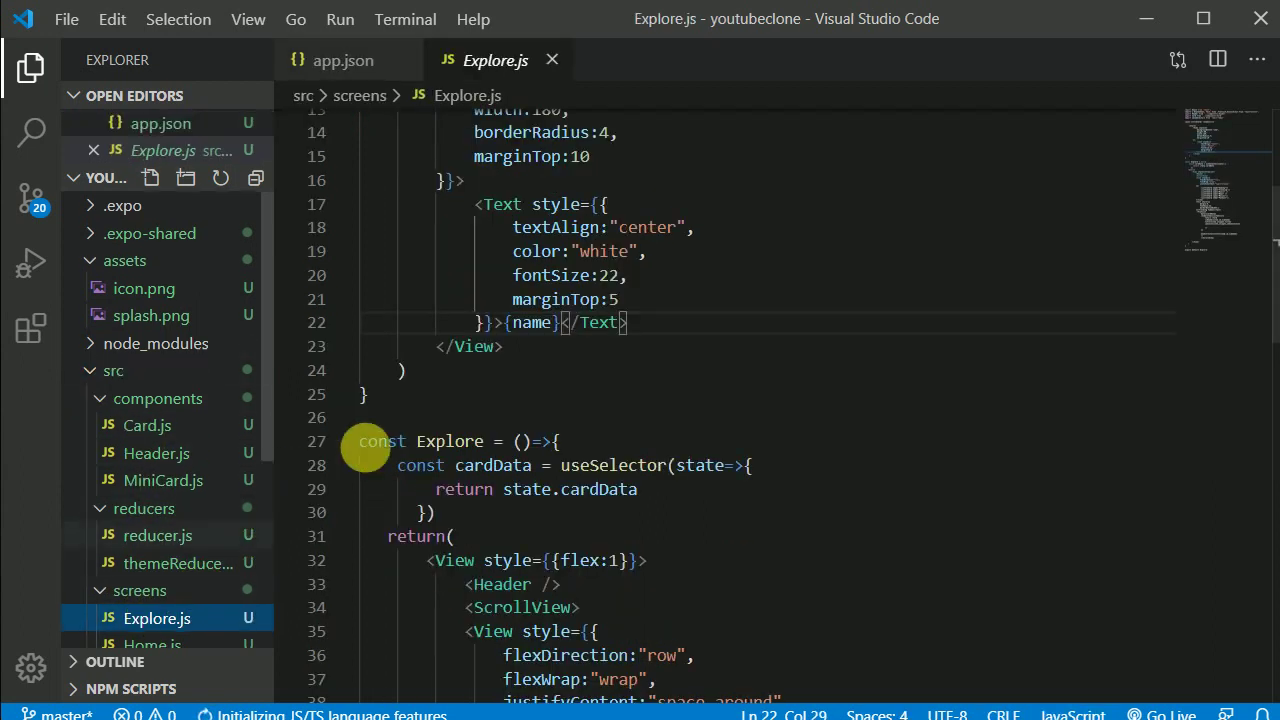
scroll(563, 406, "up", 5)
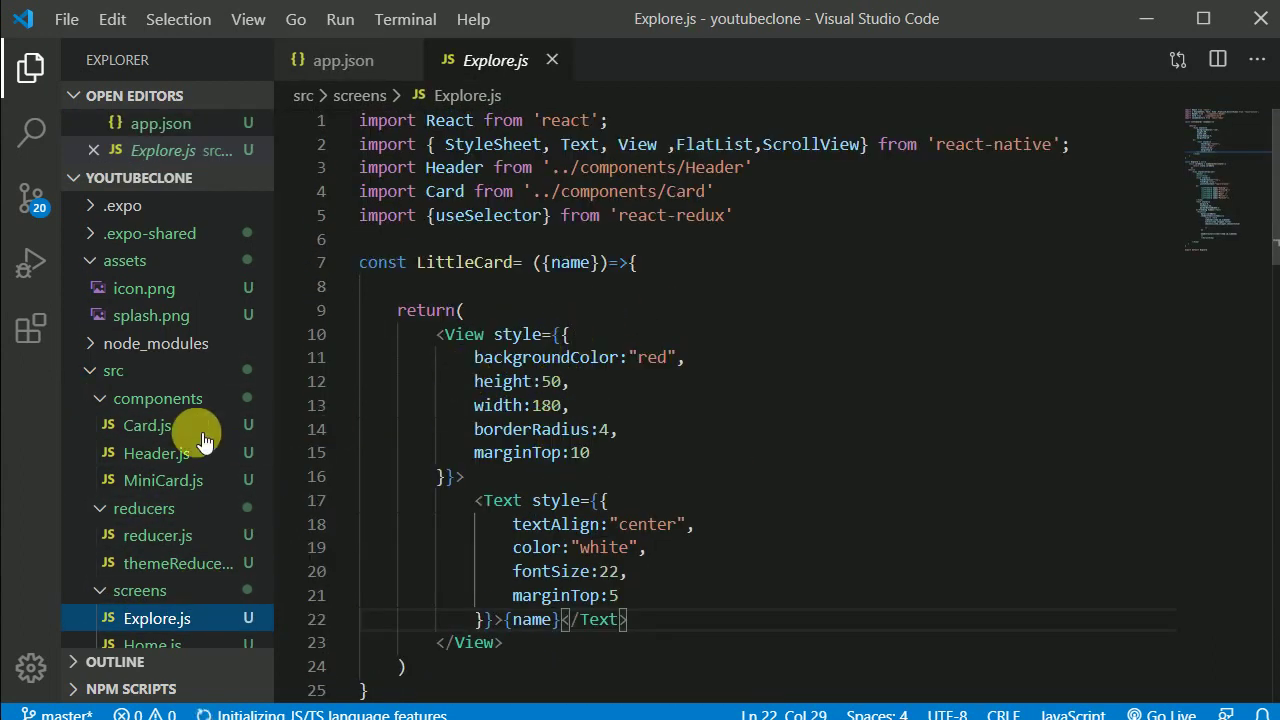
scroll(177, 414, "down", 3)
left_click(185, 517)
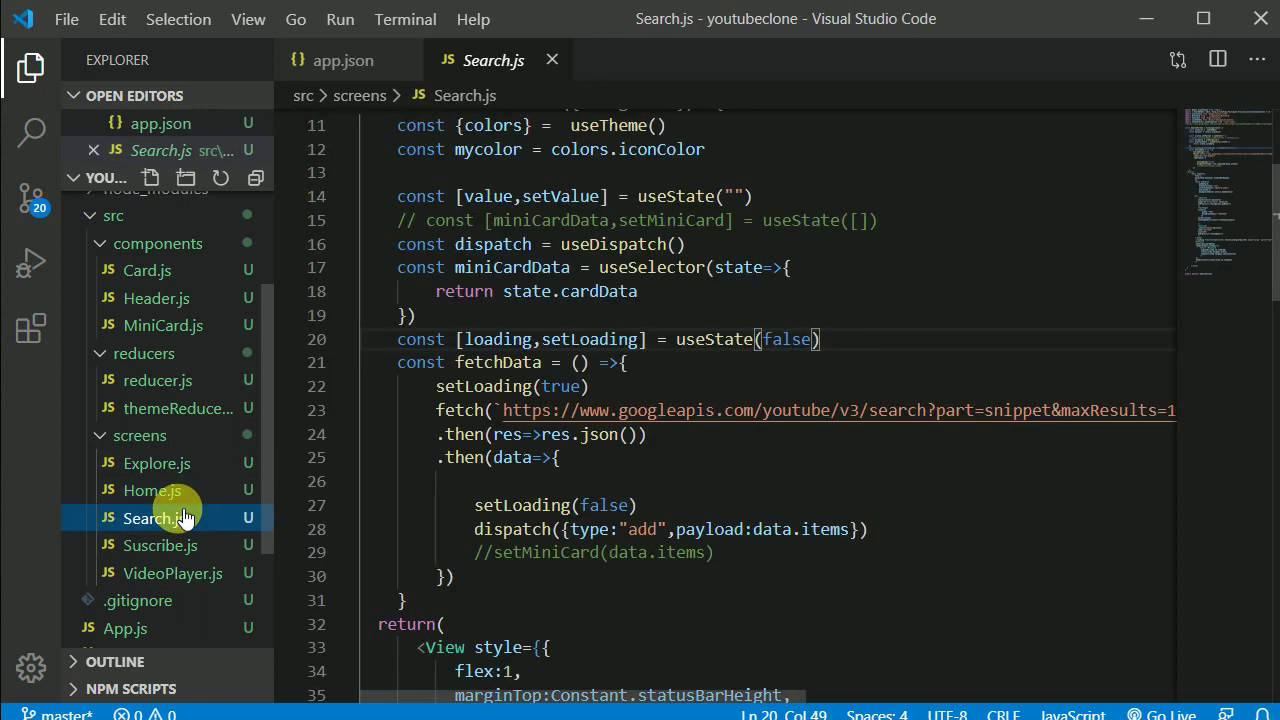
scroll(737, 437, "up", 4)
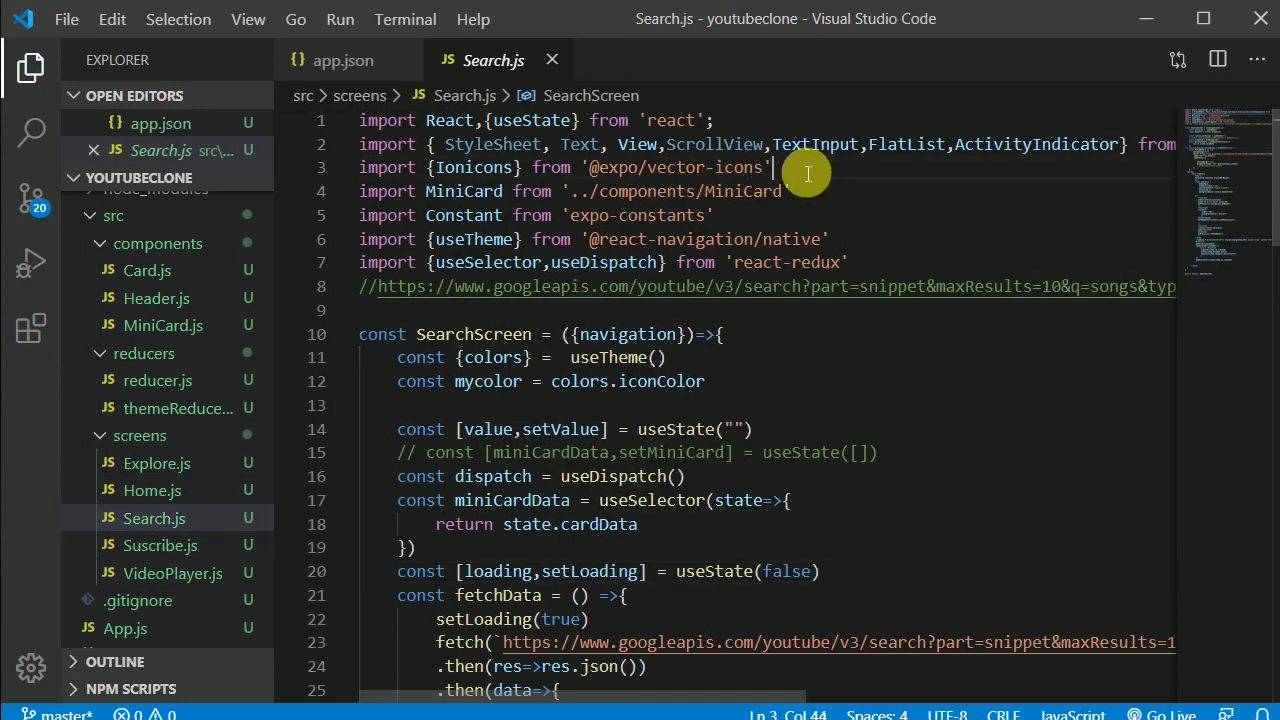
left_click_drag(805, 167, 350, 167)
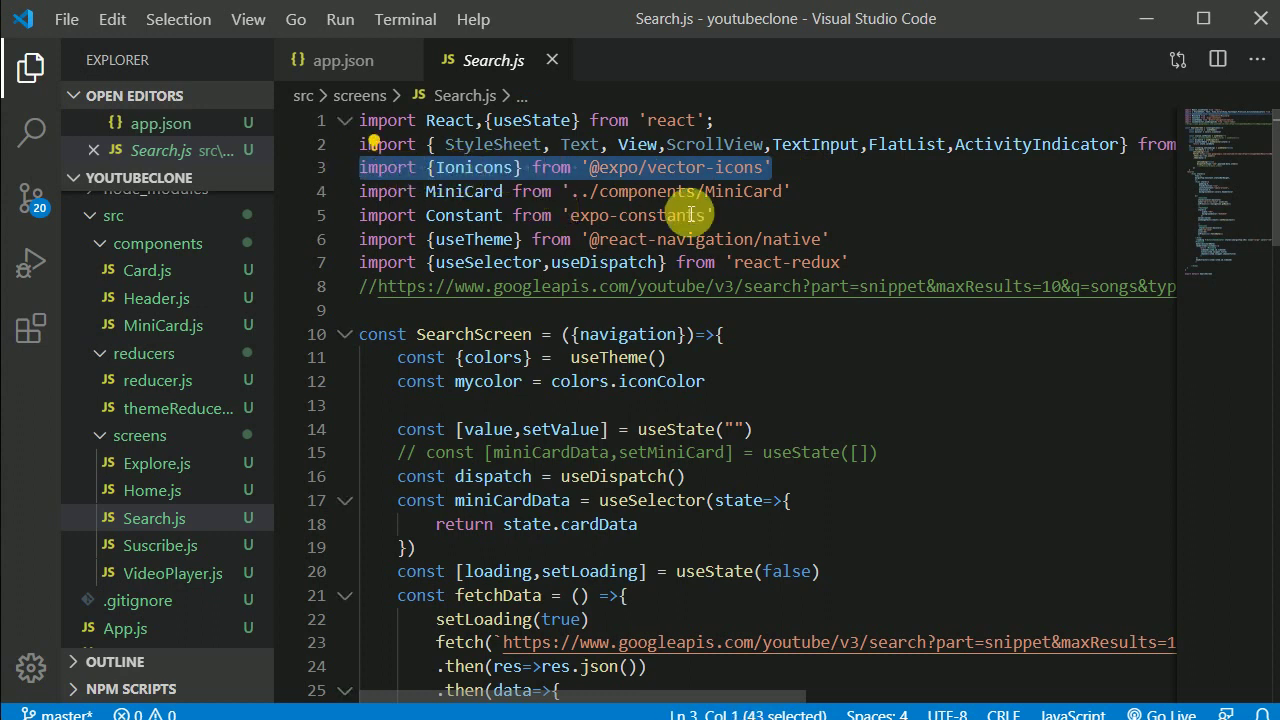
left_click(860, 193)
left_click_drag(764, 167, 590, 168)
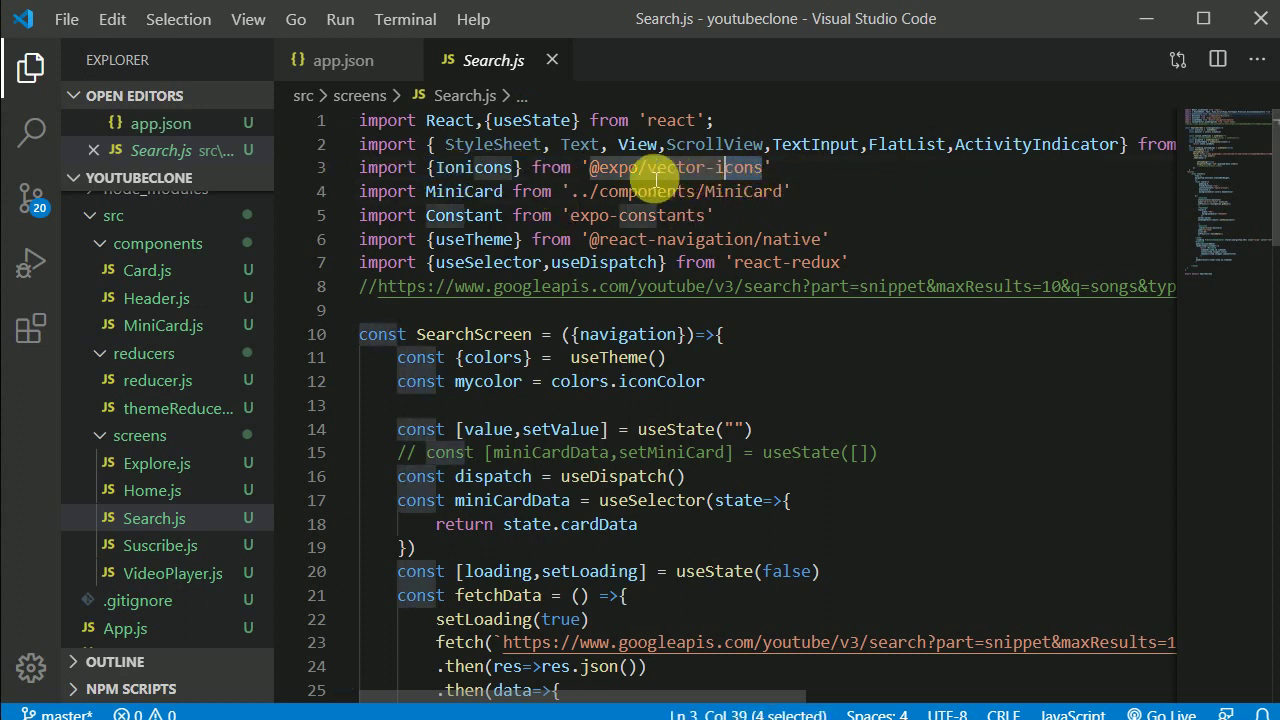
left_click(648, 178)
left_click(775, 170)
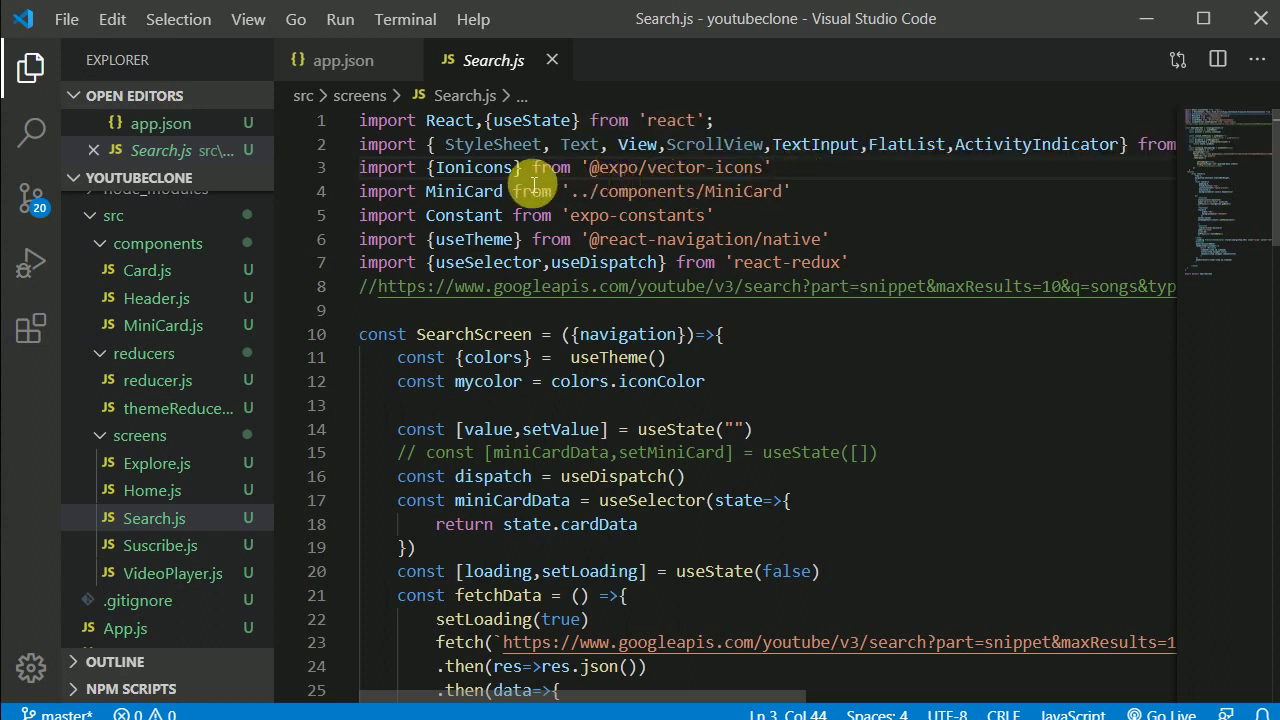
left_click_drag(512, 168, 444, 168)
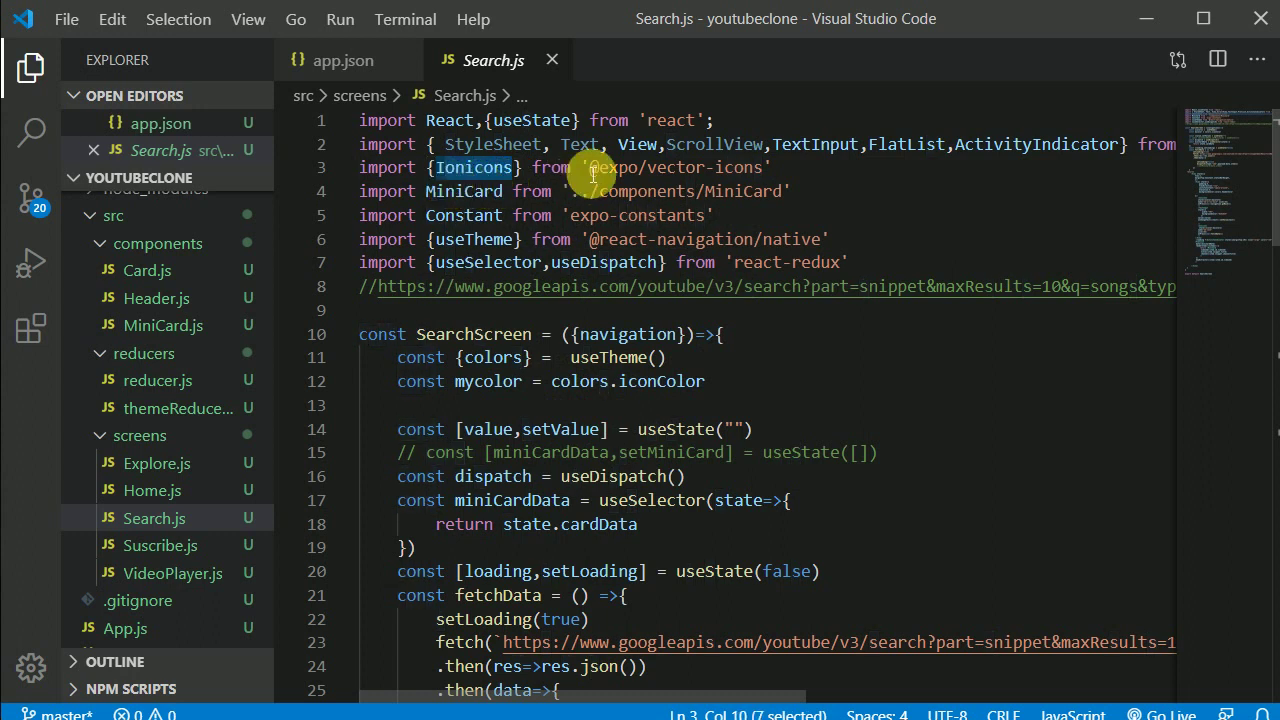
left_click_drag(590, 170, 772, 180)
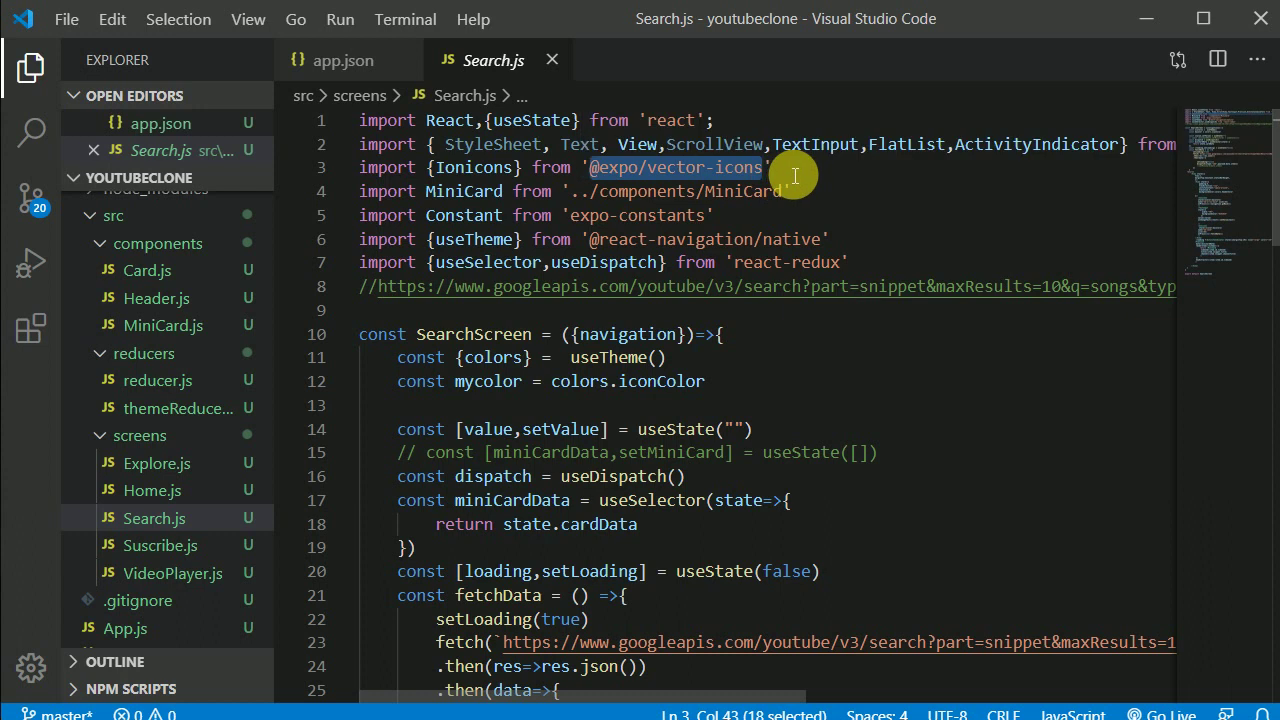
left_click_drag(775, 170, 596, 170)
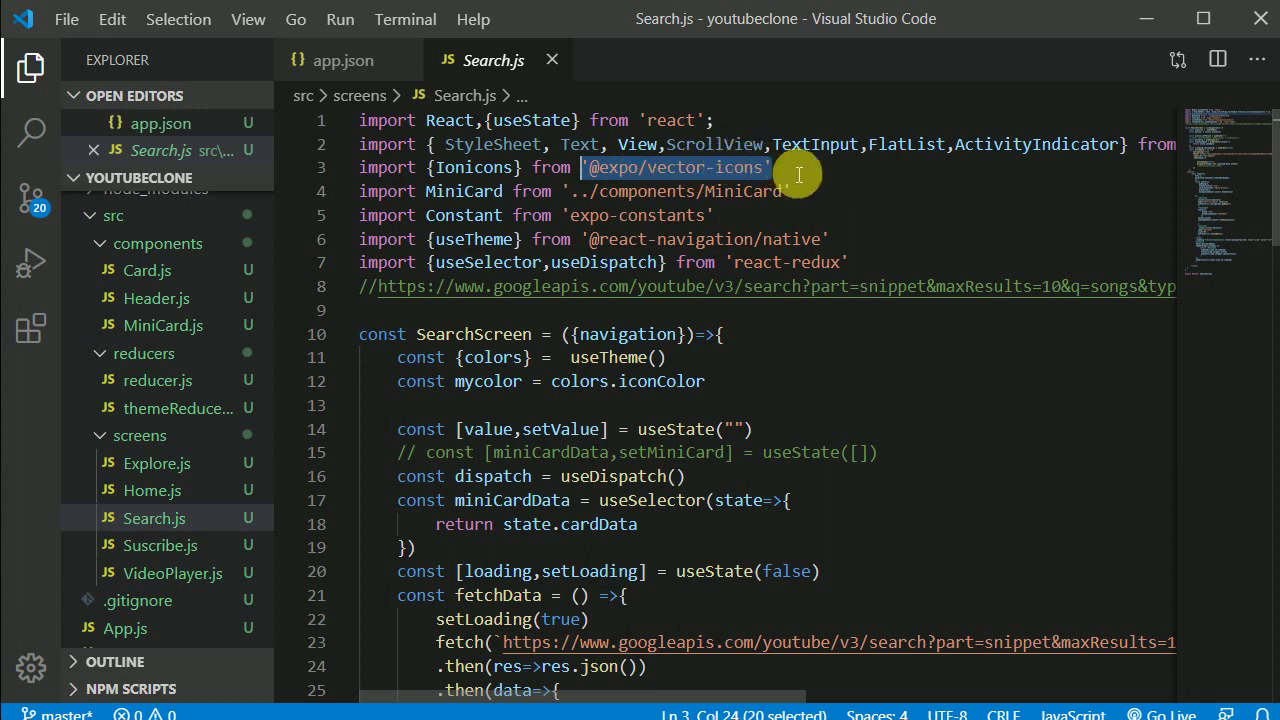
left_click(778, 171)
mouse_move(772, 175)
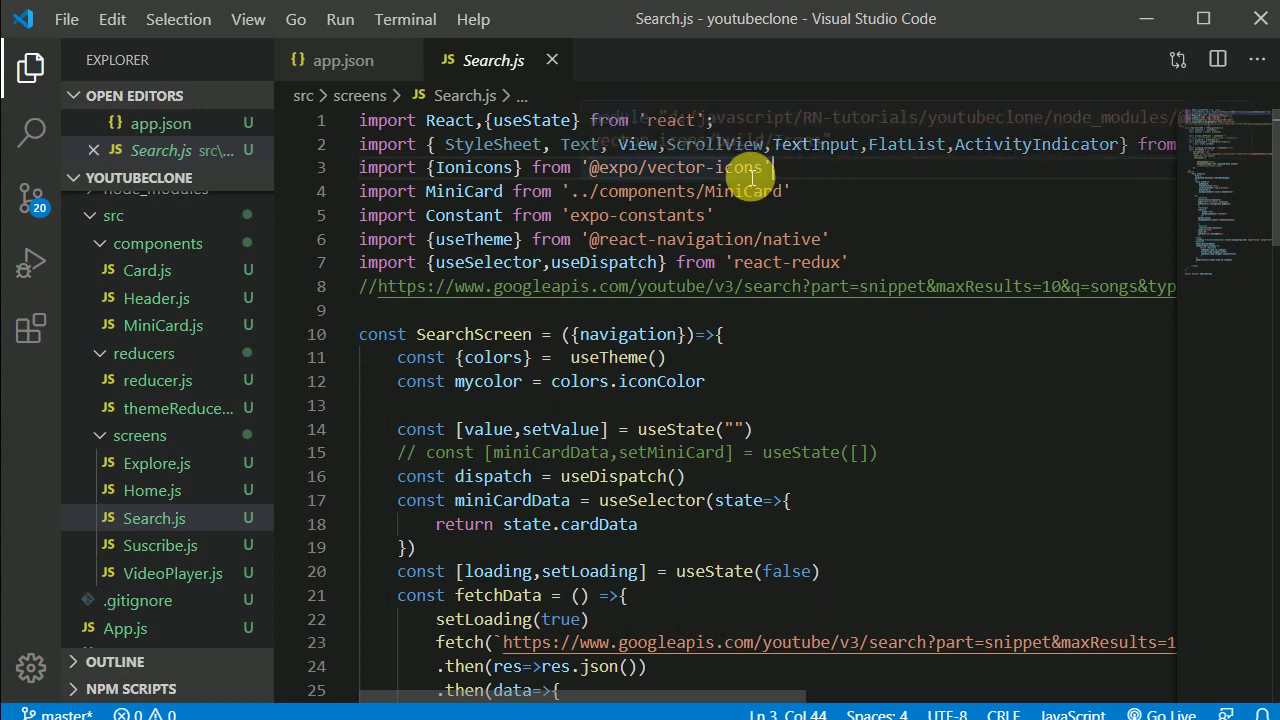
left_click_drag(584, 171, 791, 186)
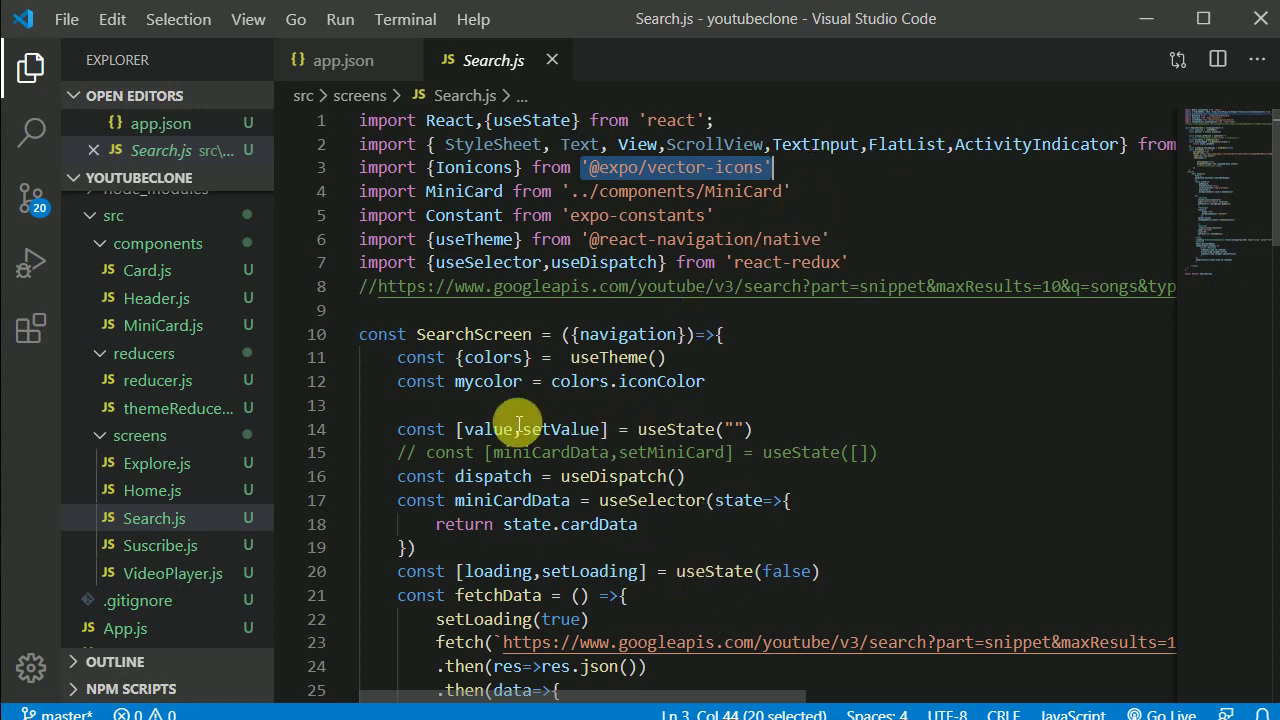
scroll(223, 494, "down", 3)
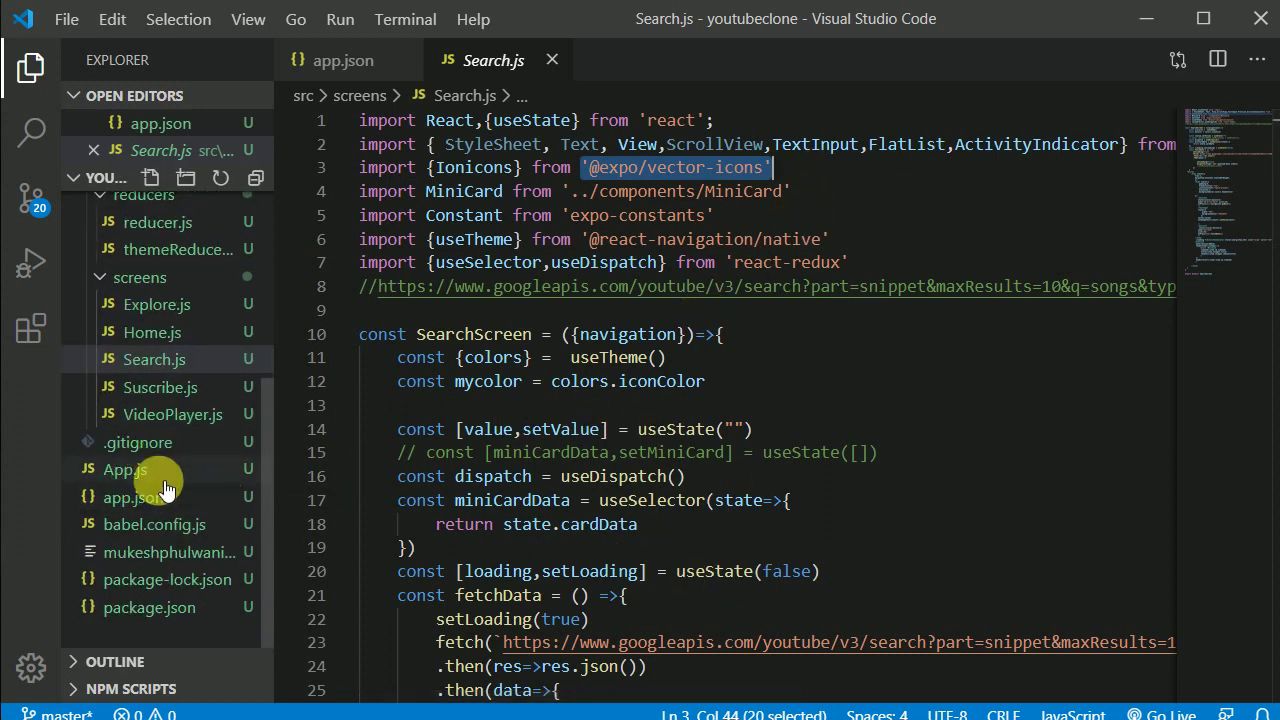
Step: Point out the web and eject scripts in package.json
left_click(165, 607)
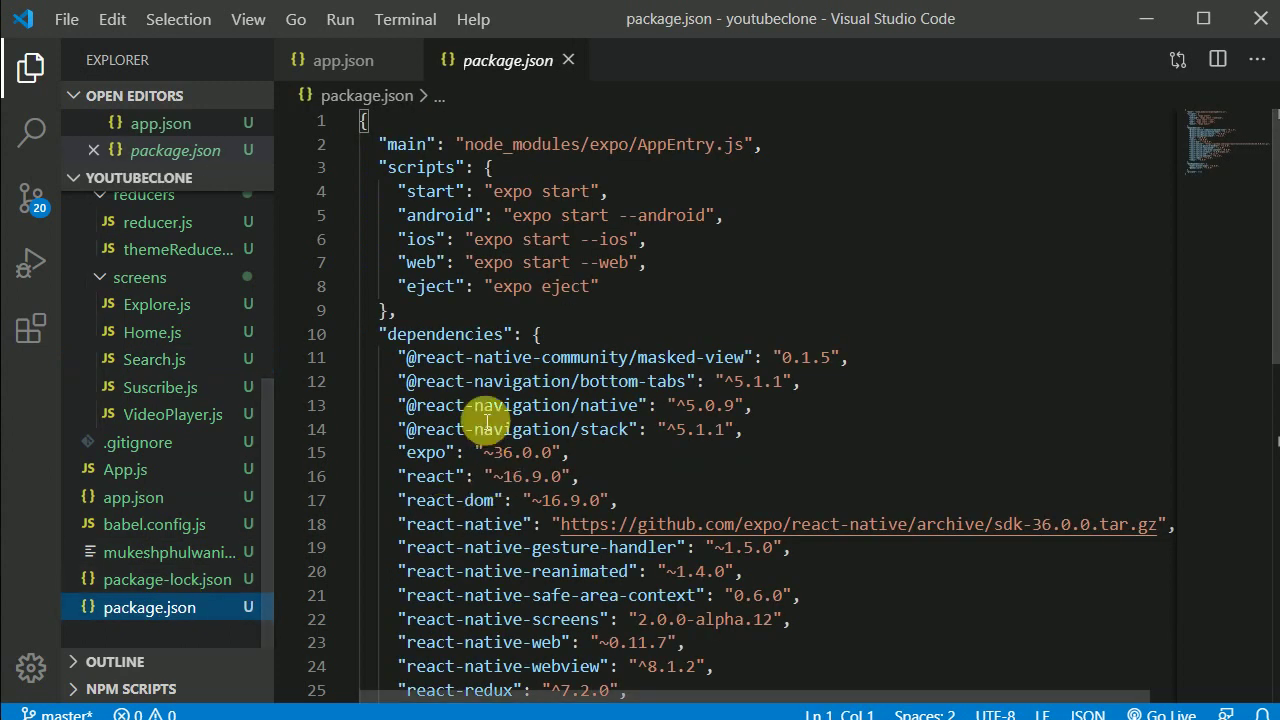
left_click_drag(407, 284, 456, 262)
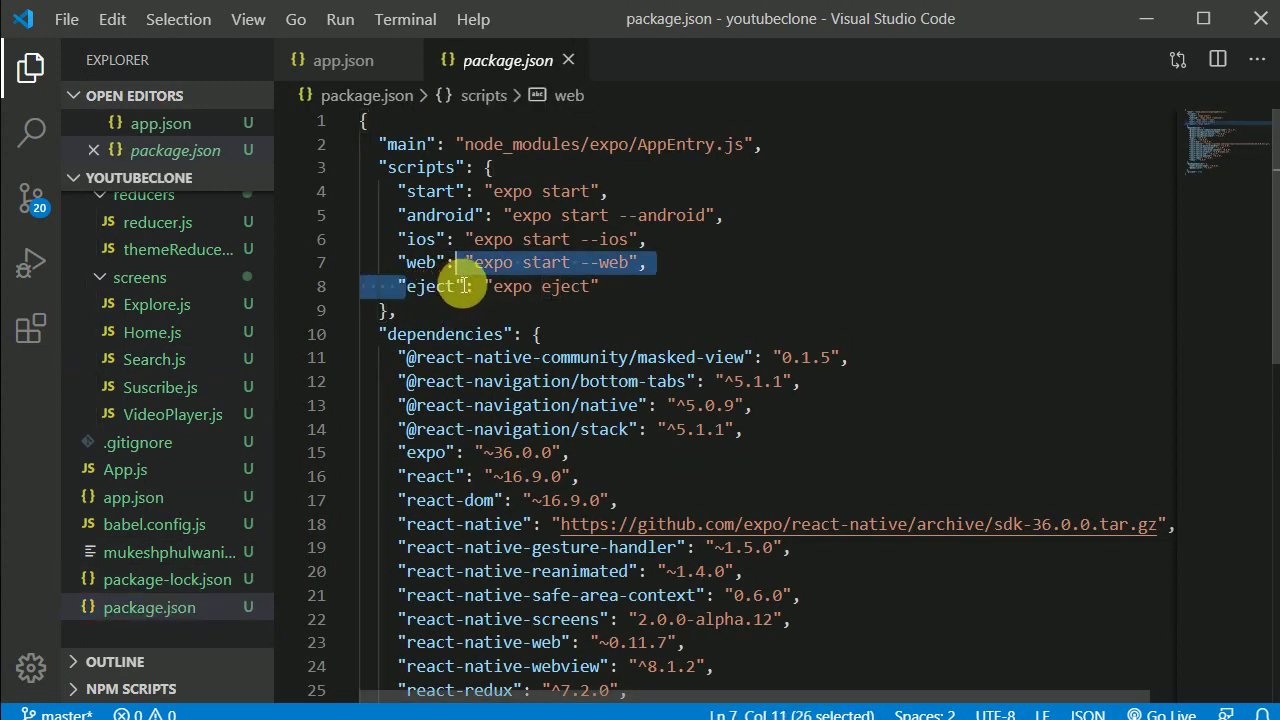
double_click(463, 287)
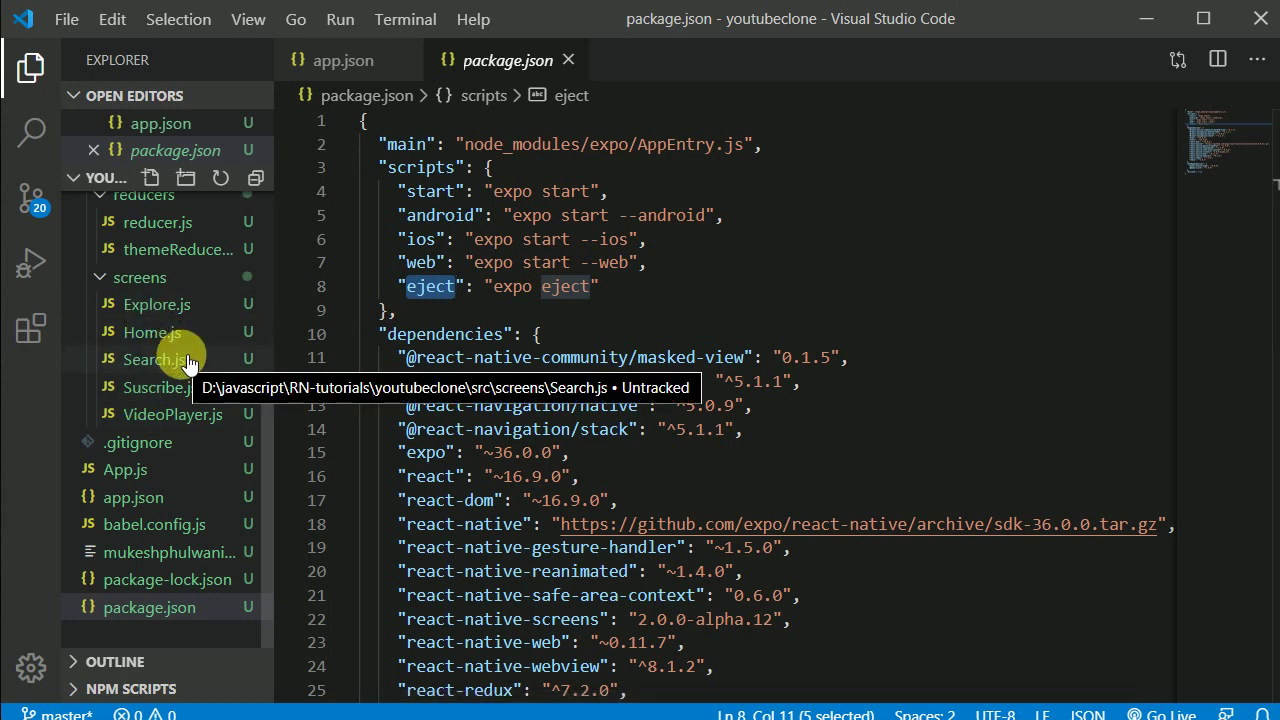
Step: Open Home.js, then mark the vector-icons import path in Search.js again
left_click(168, 333)
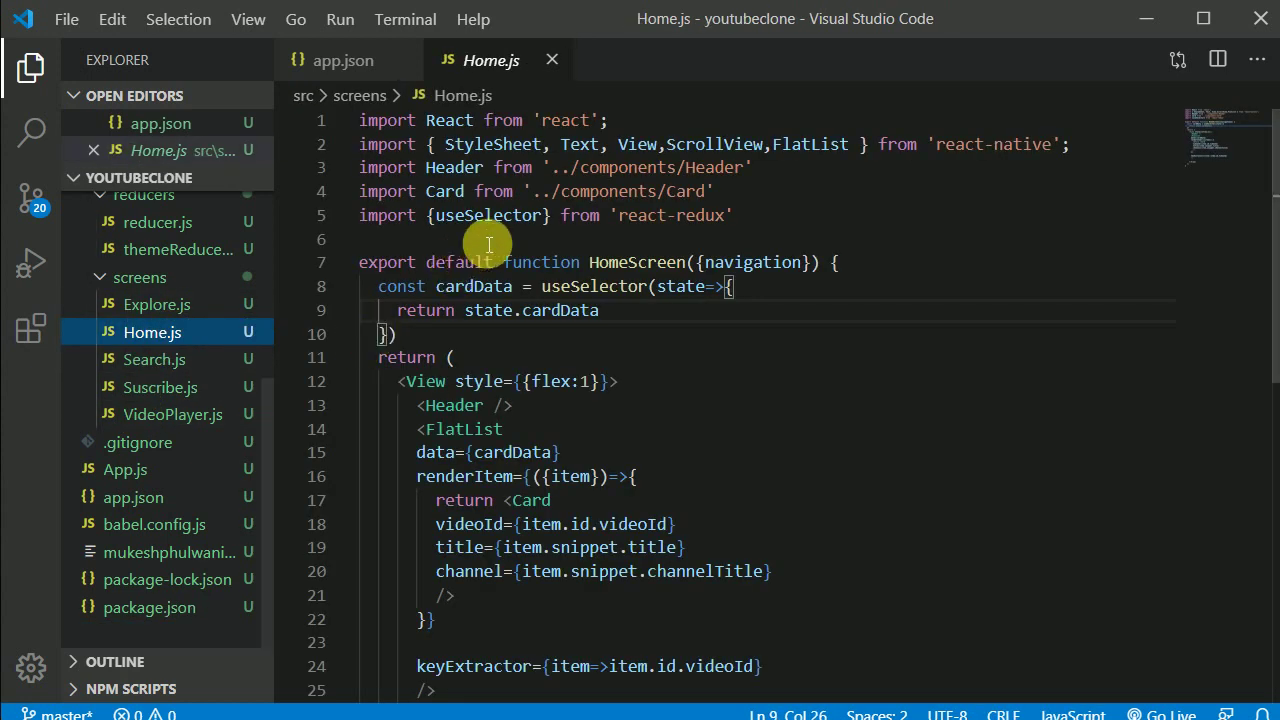
left_click(154, 359)
left_click_drag(771, 170, 394, 170)
scroll(749, 514, "down", 3)
scroll(743, 529, "up", 3)
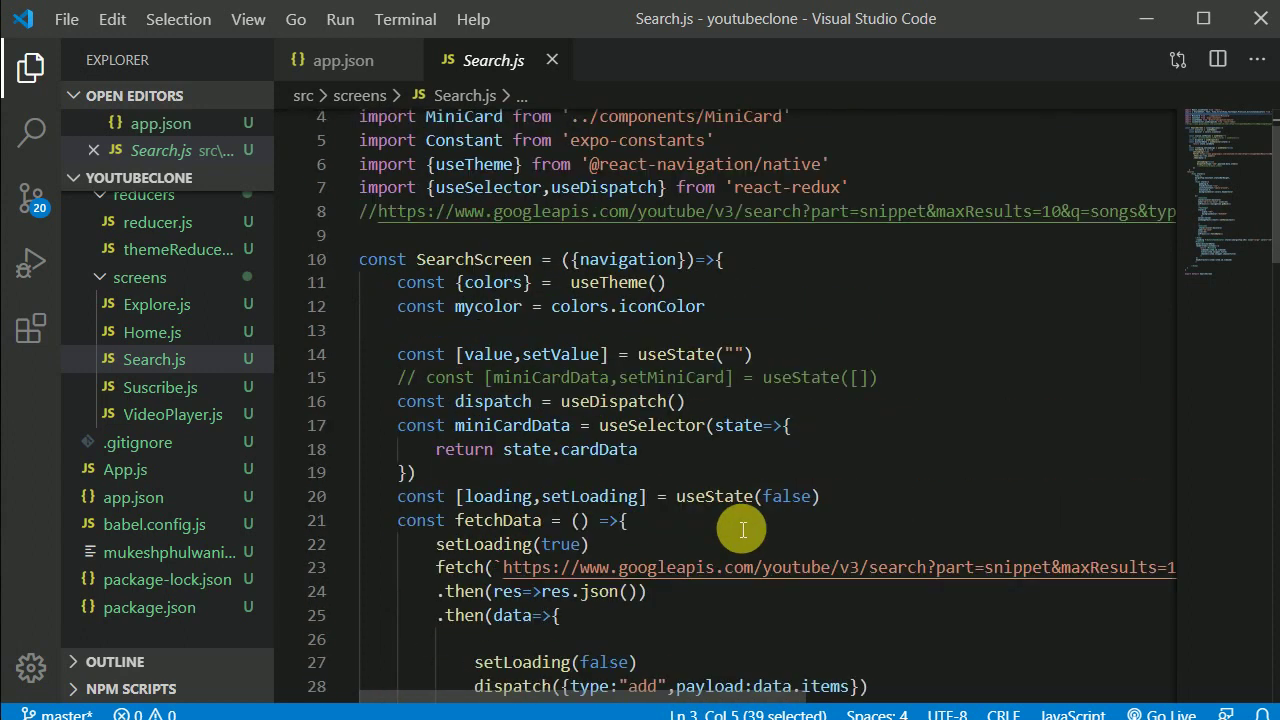
left_click_drag(763, 170, 647, 168)
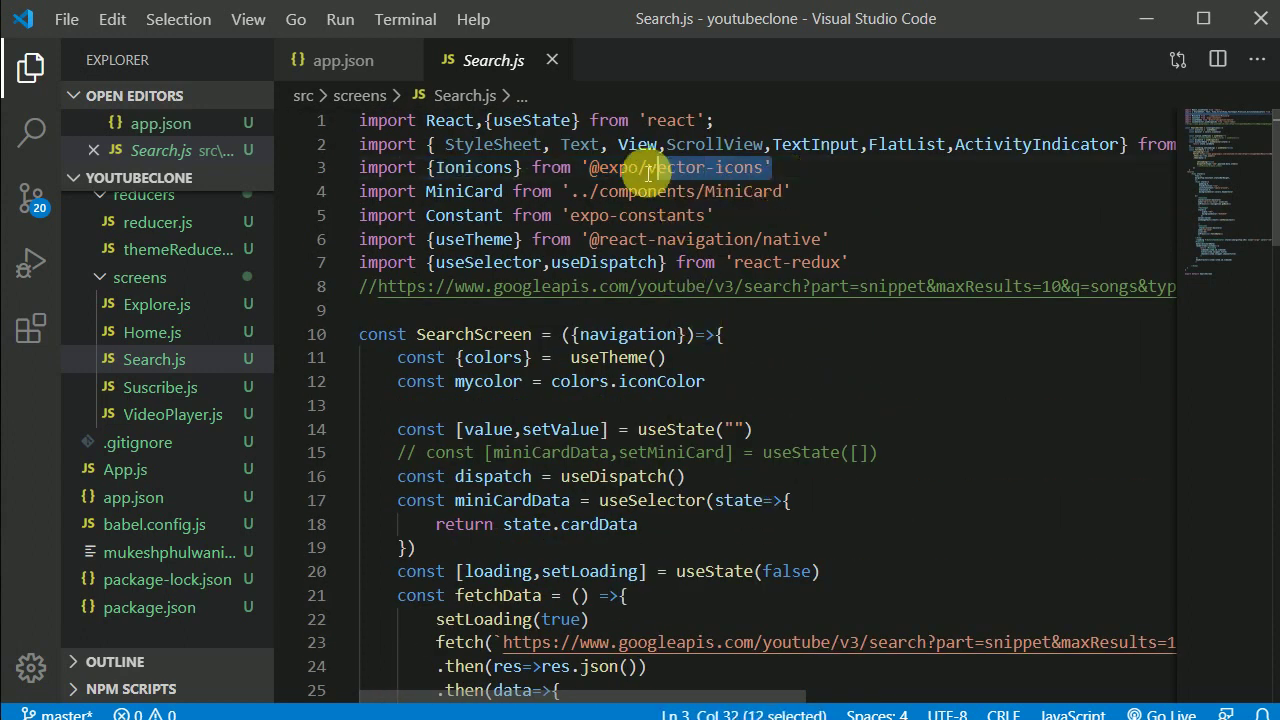
key("alt+Tab")
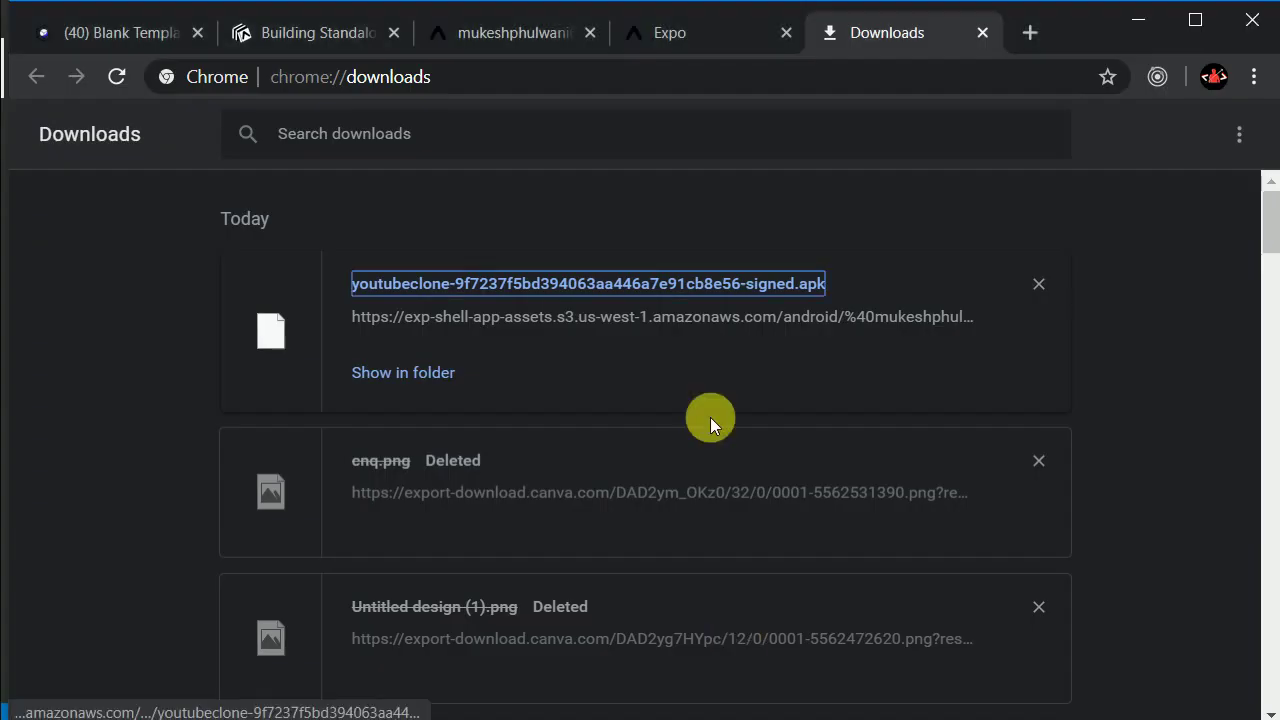
Step: Search 'vector icon in react native' in a new tab and open the react-native-vector-icons GitHub repository
left_click(1027, 36)
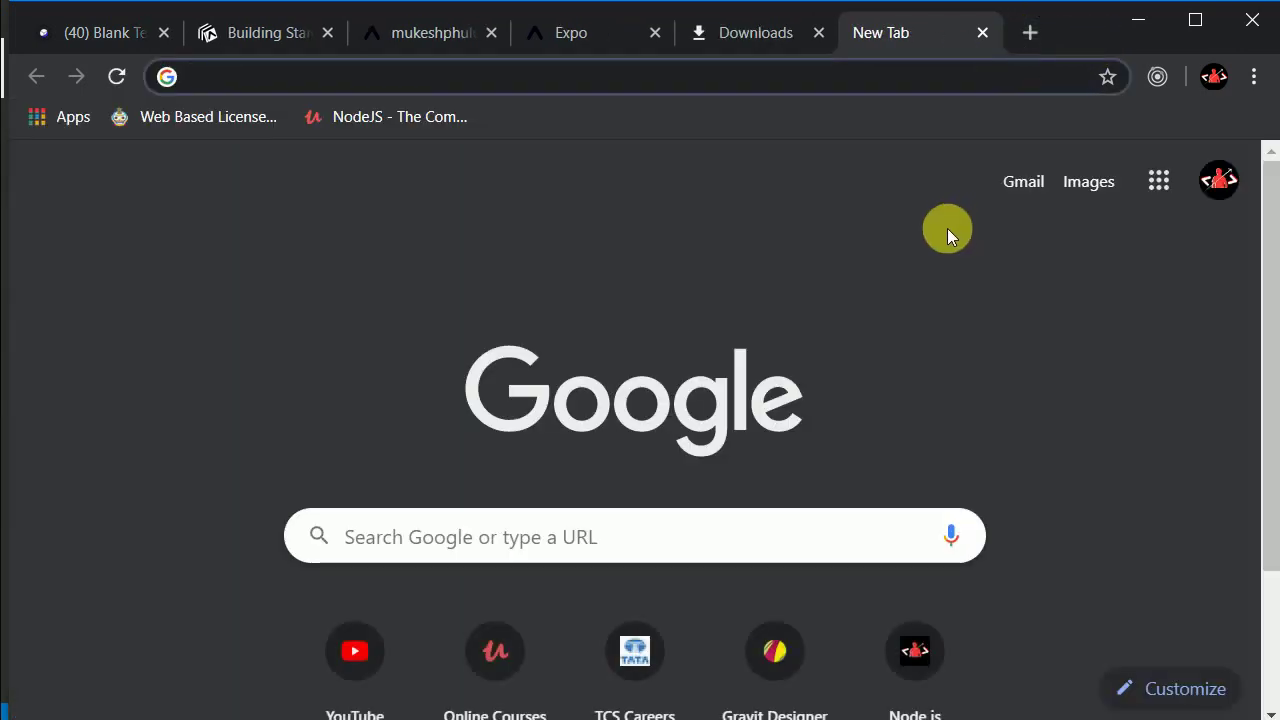
type("xev")
key("BackSpace")
key("BackSpace")
key("BackSpace")
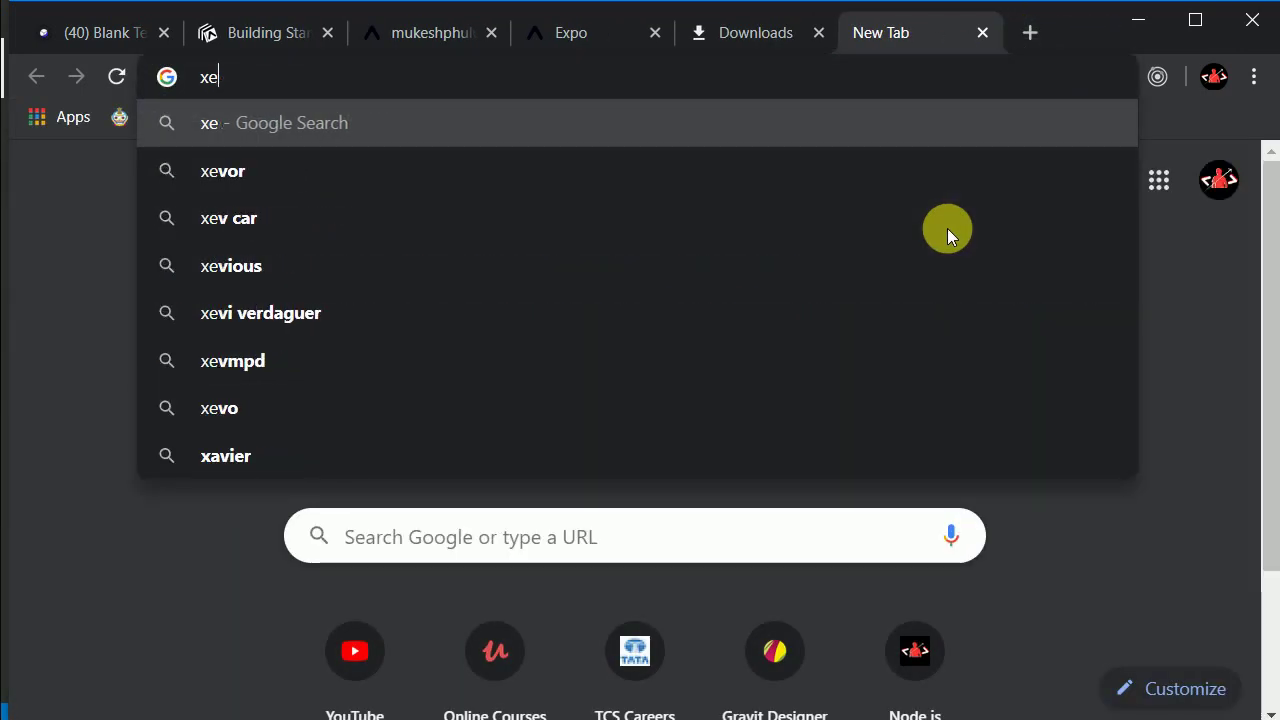
type("vecto")
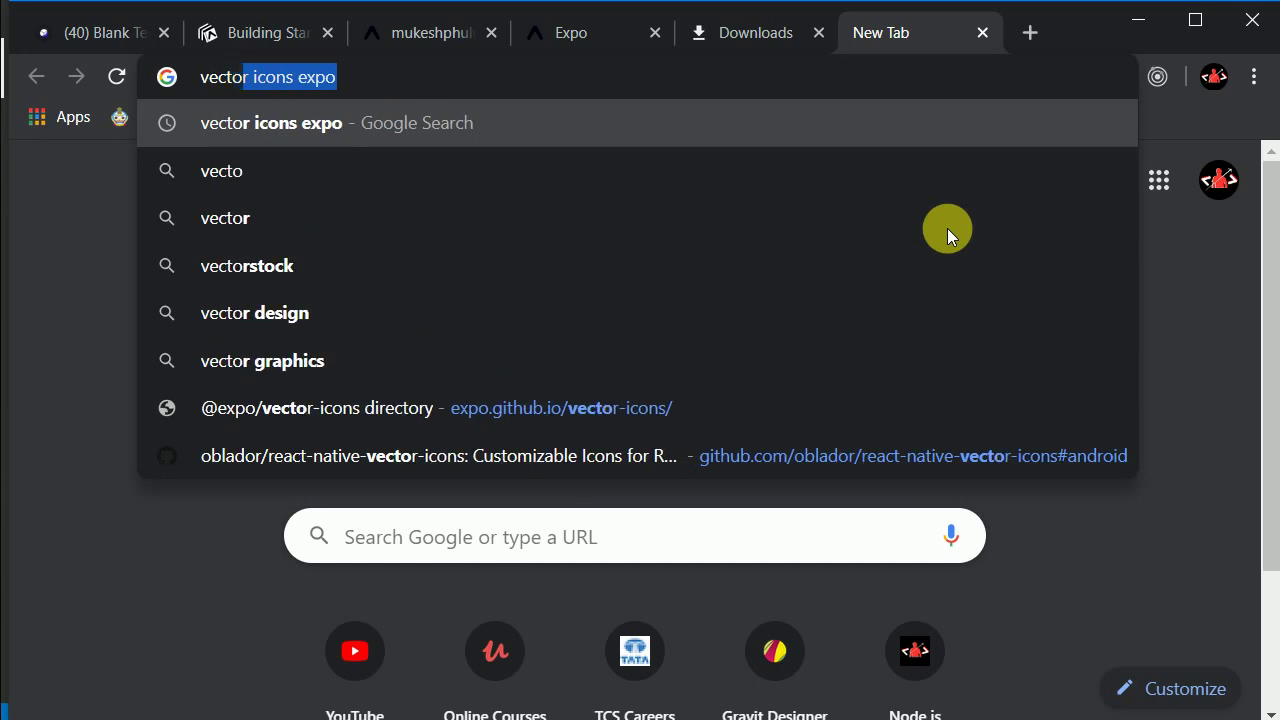
type("r icon")
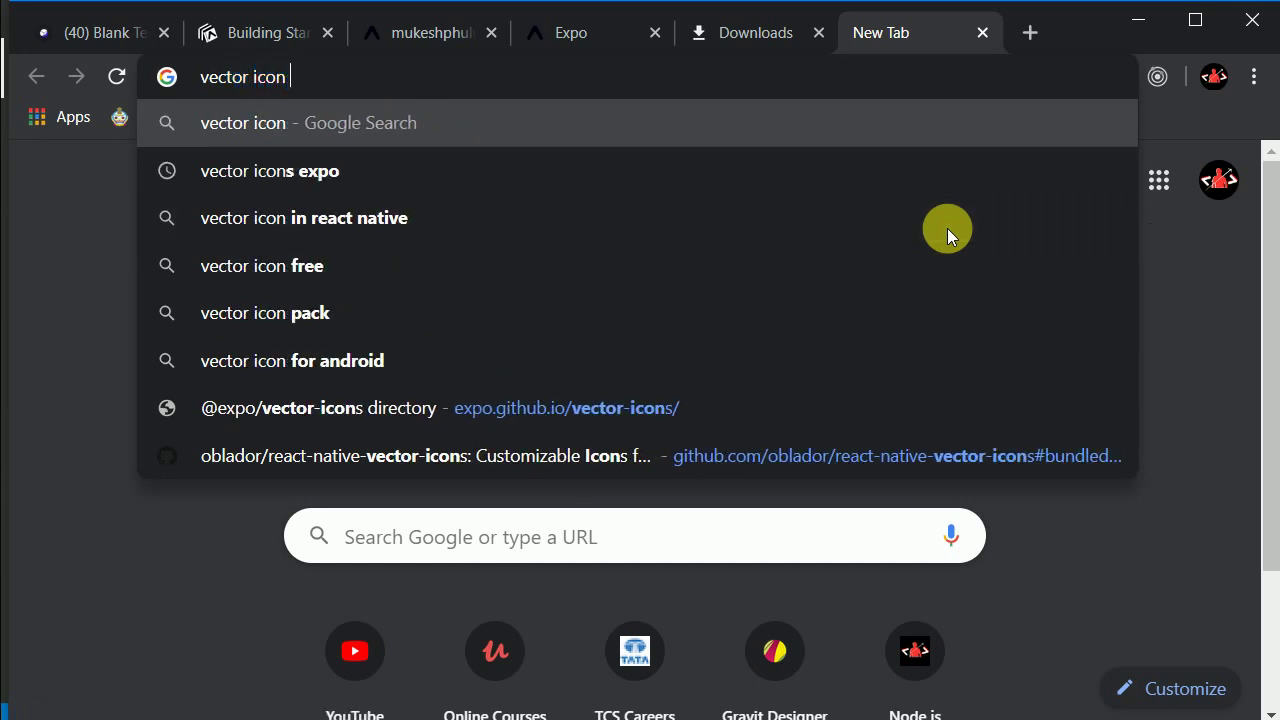
left_click(507, 214)
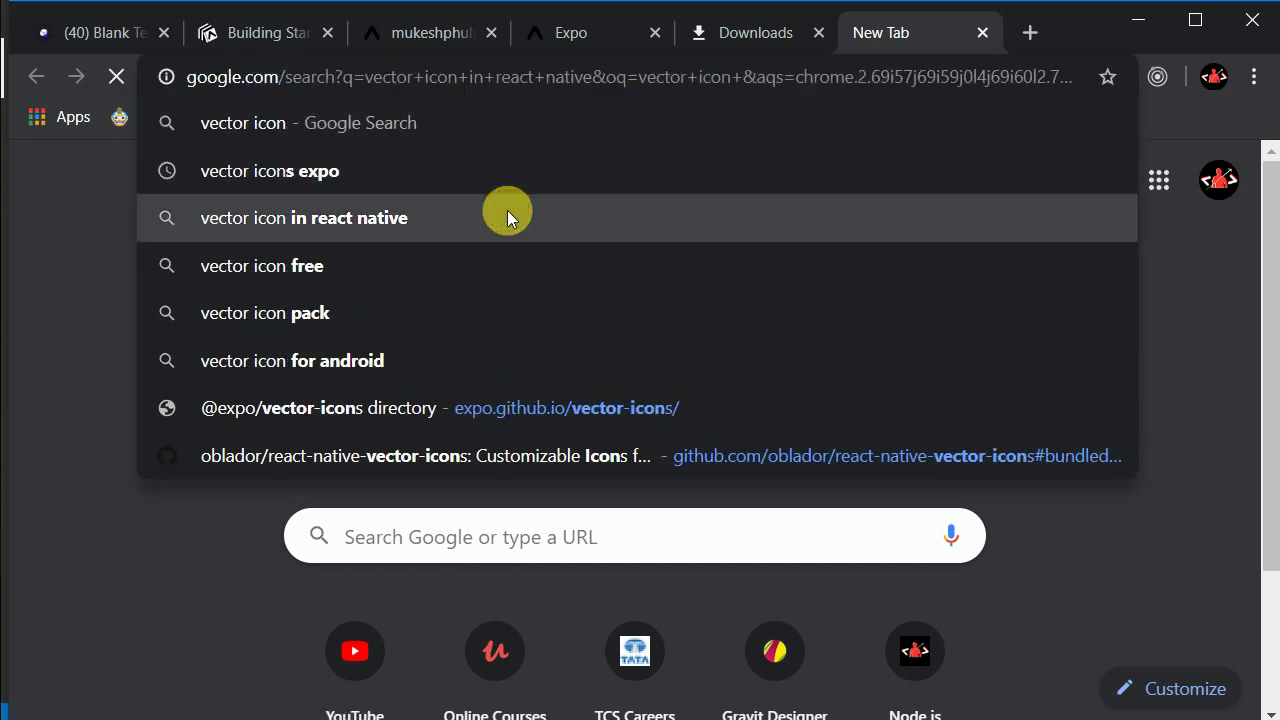
scroll(571, 340, "down", 1)
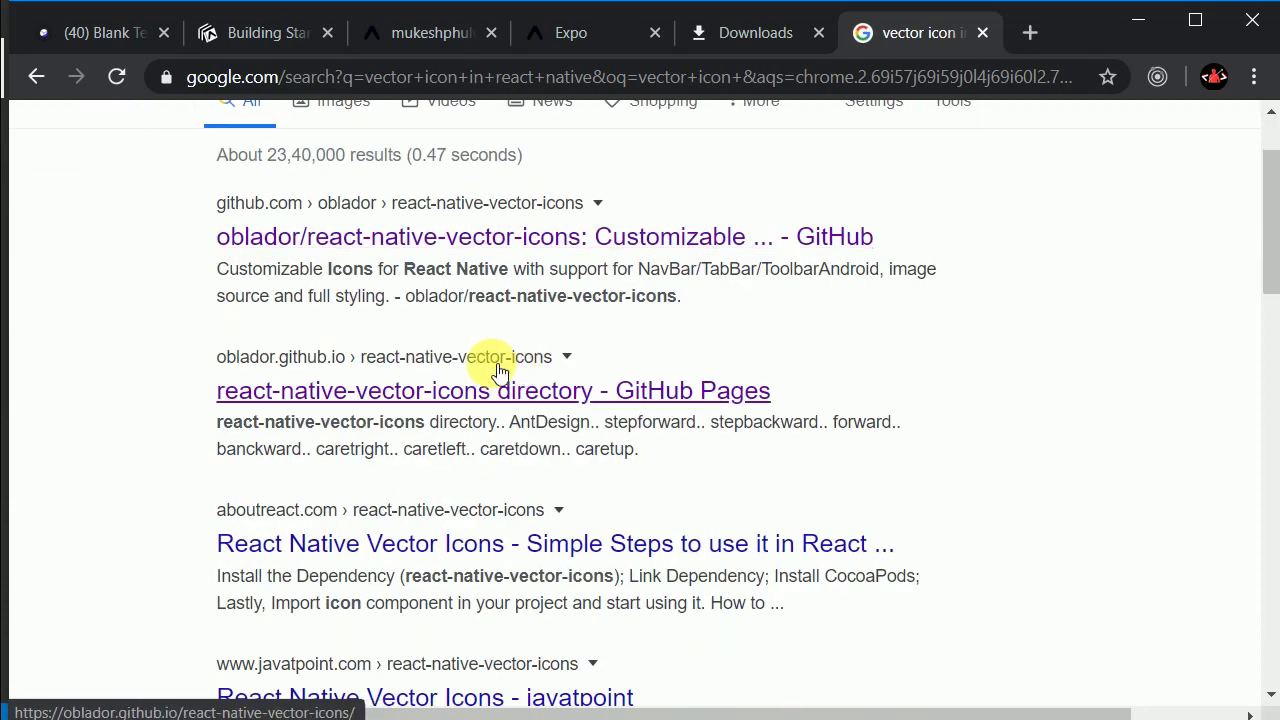
left_click(420, 247)
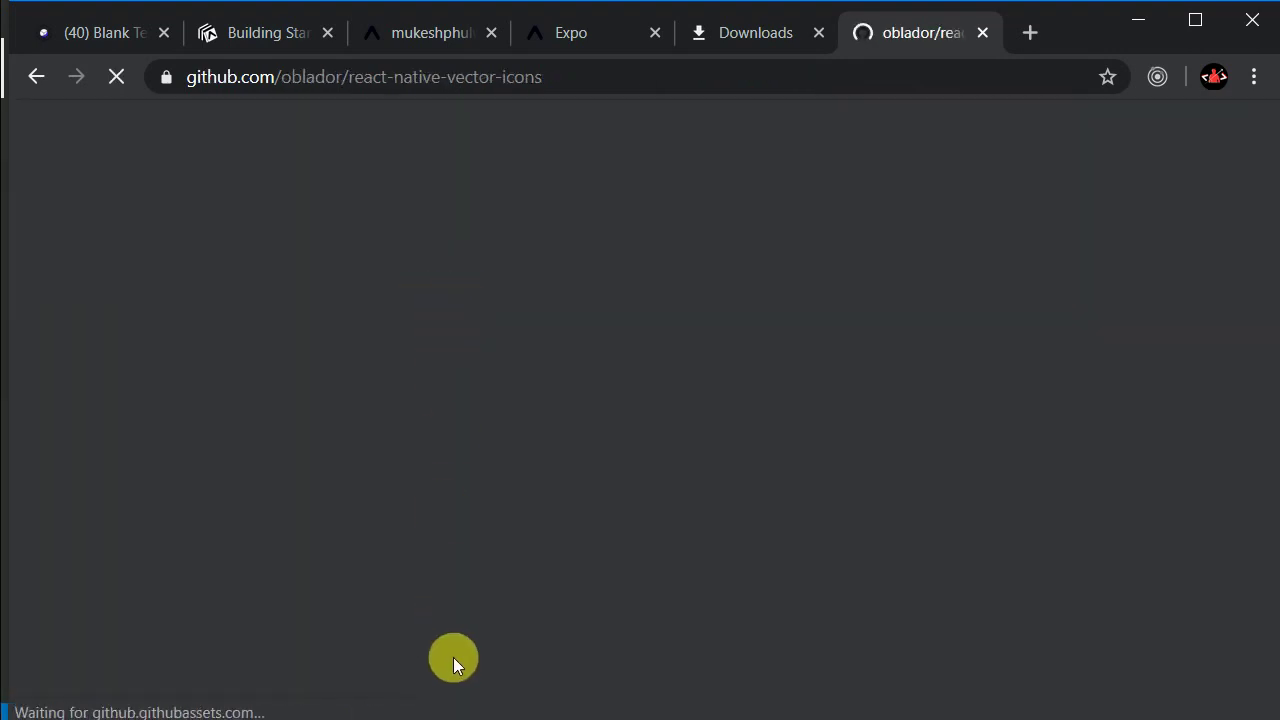
Step: Scroll through the react-native-vector-icons README to its usage section
scroll(500, 486, "down", 12)
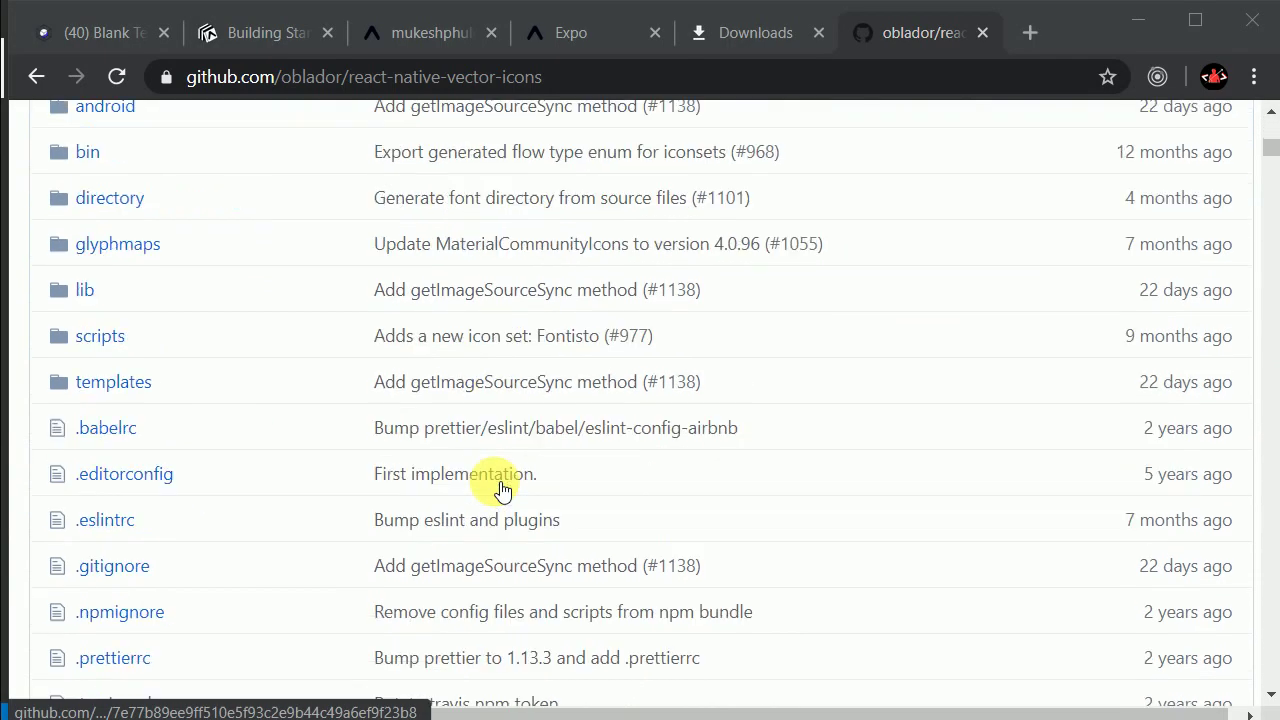
scroll(505, 483, "down", 15)
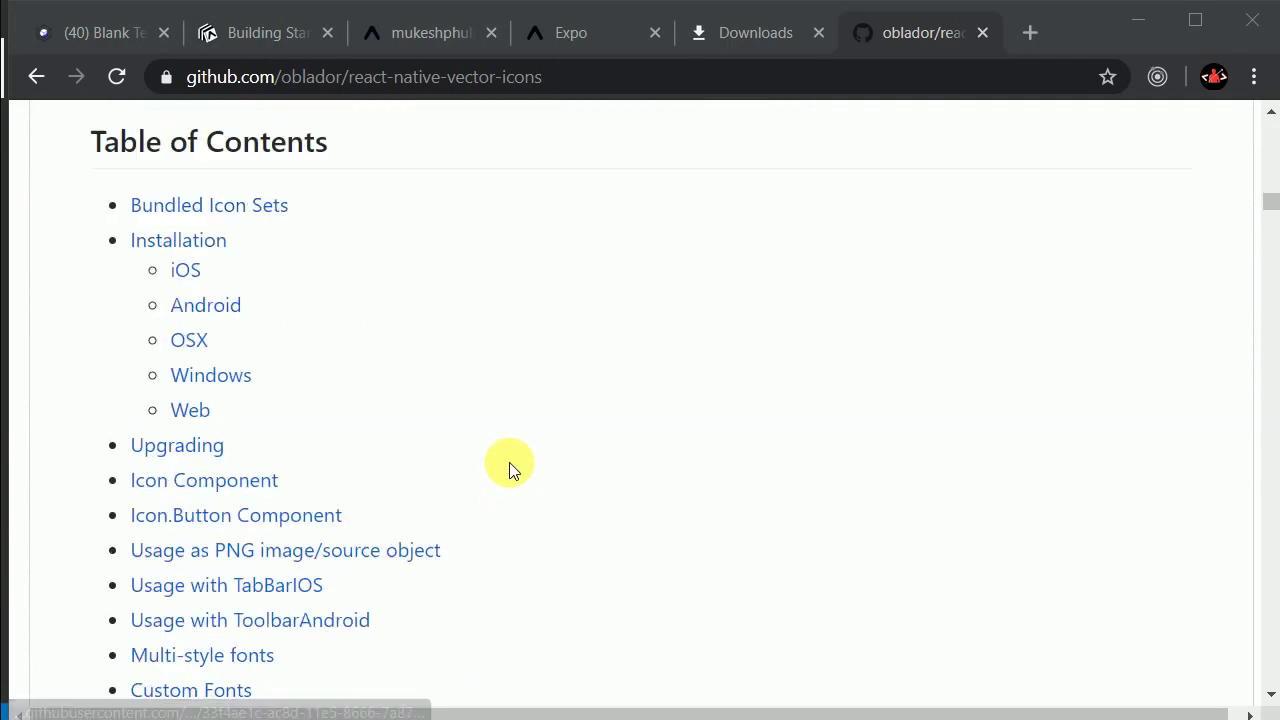
scroll(509, 462, "down", 10)
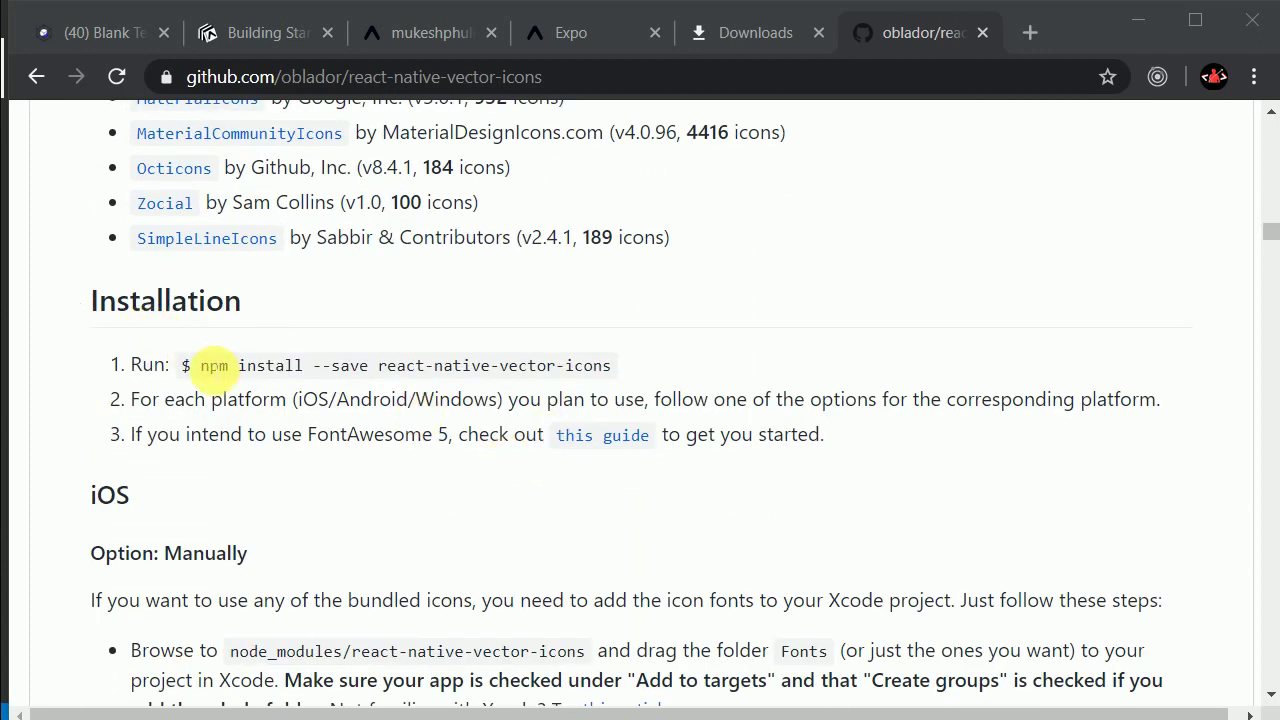
left_click_drag(209, 367, 625, 368)
scroll(625, 368, "down", 9)
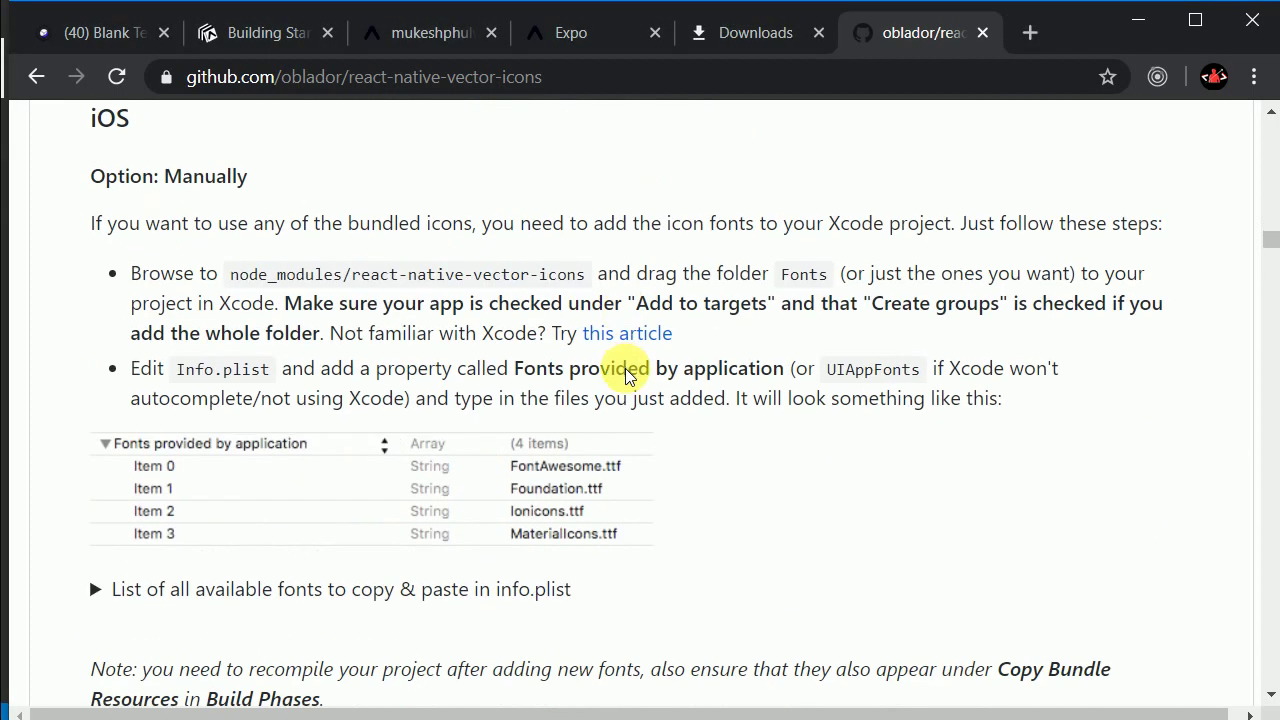
scroll(625, 368, "down", 5)
scroll(625, 368, "up", 3)
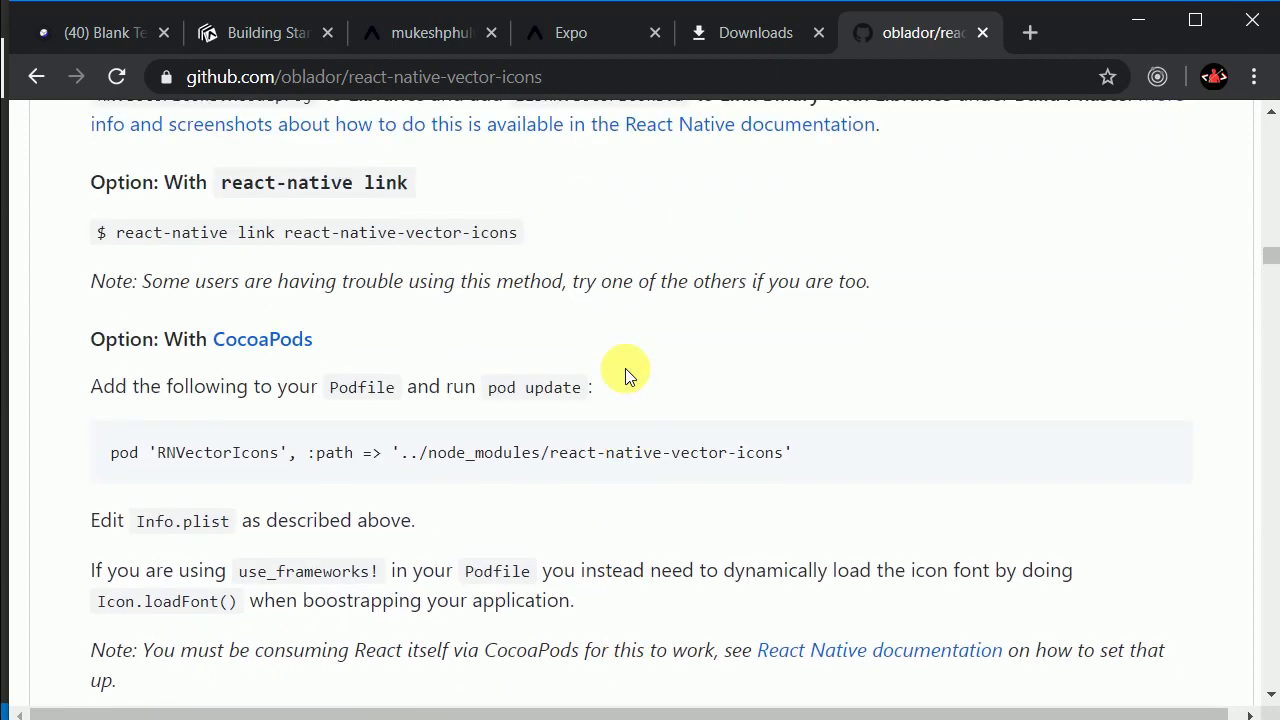
scroll(625, 372, "down", 15)
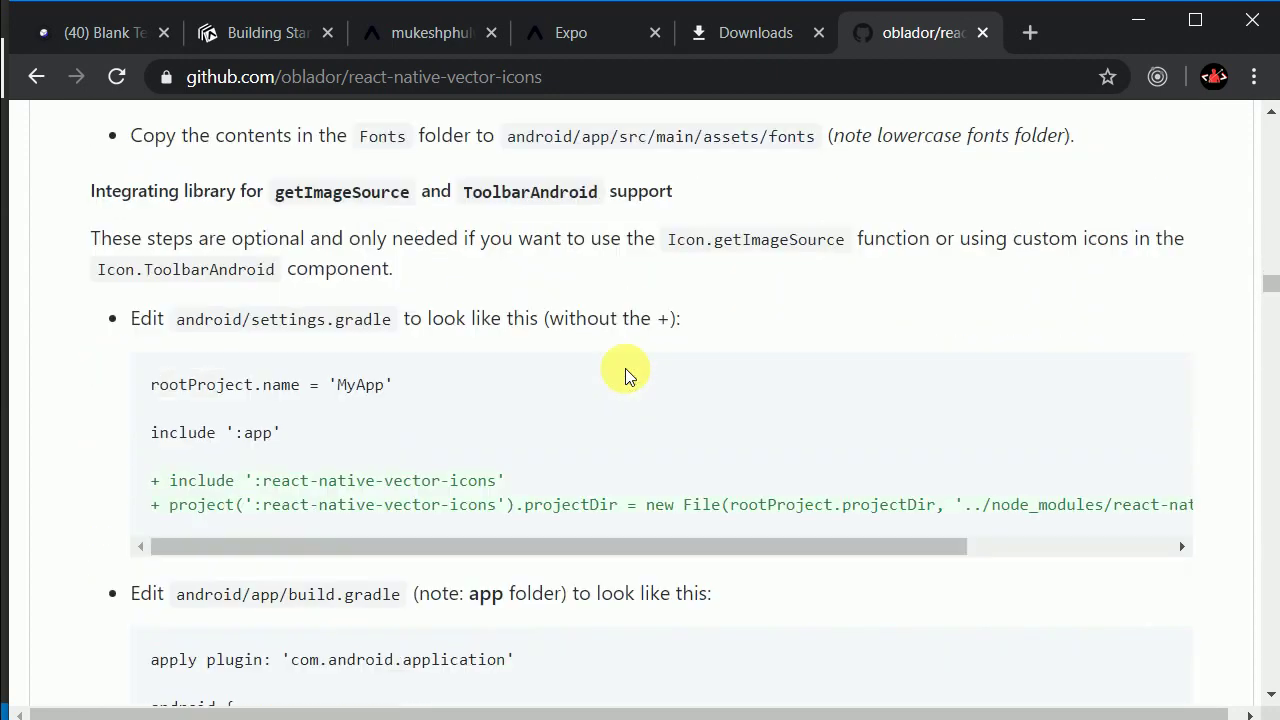
scroll(625, 370, "down", 15)
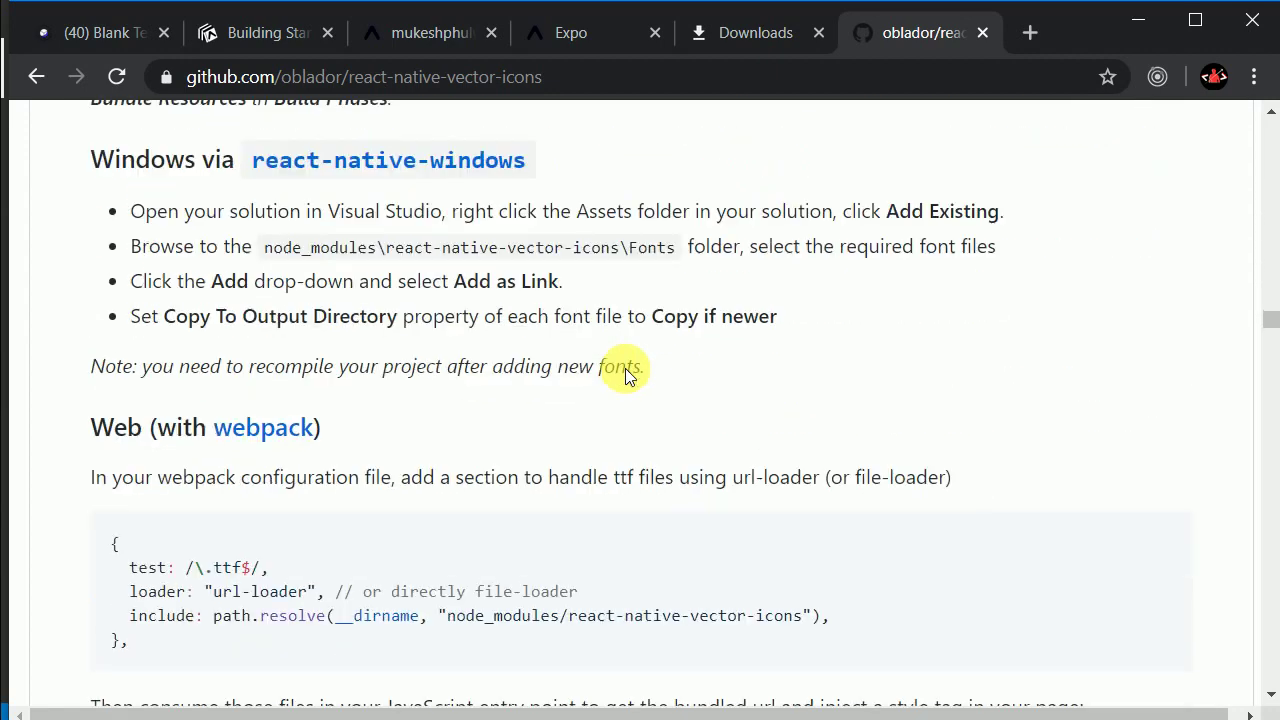
scroll(625, 368, "down", 10)
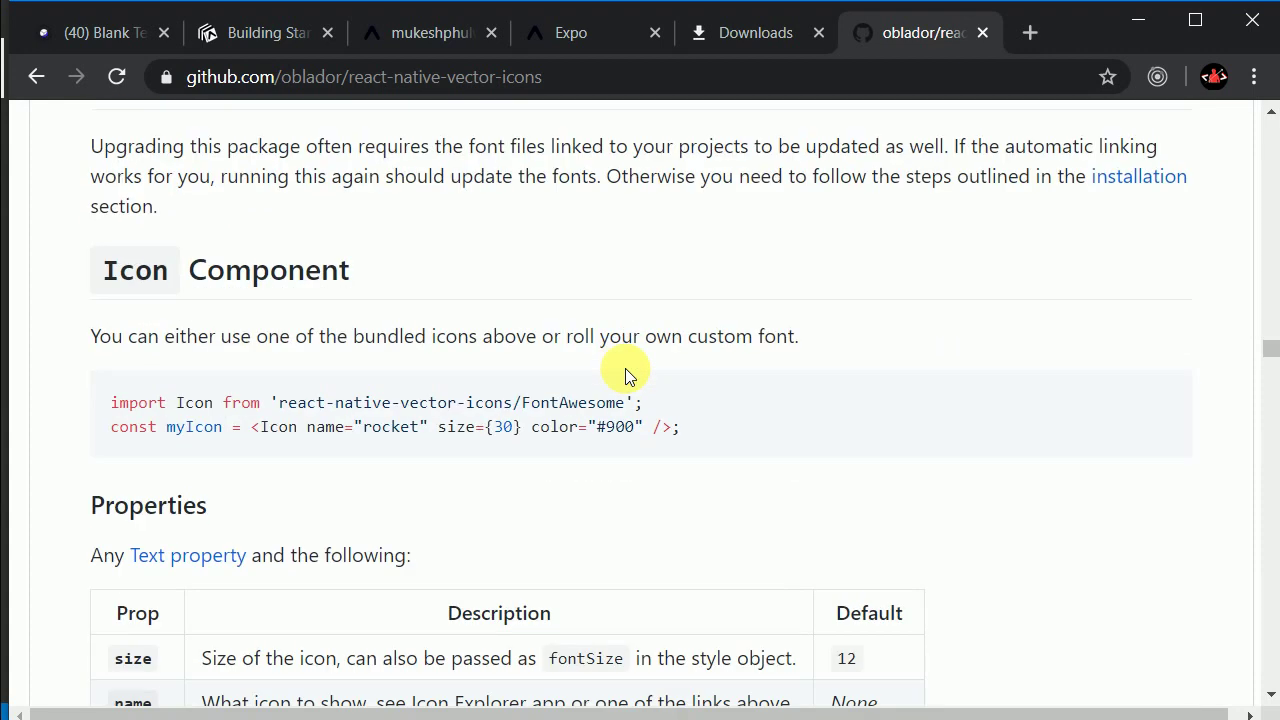
scroll(625, 370, "down", 1)
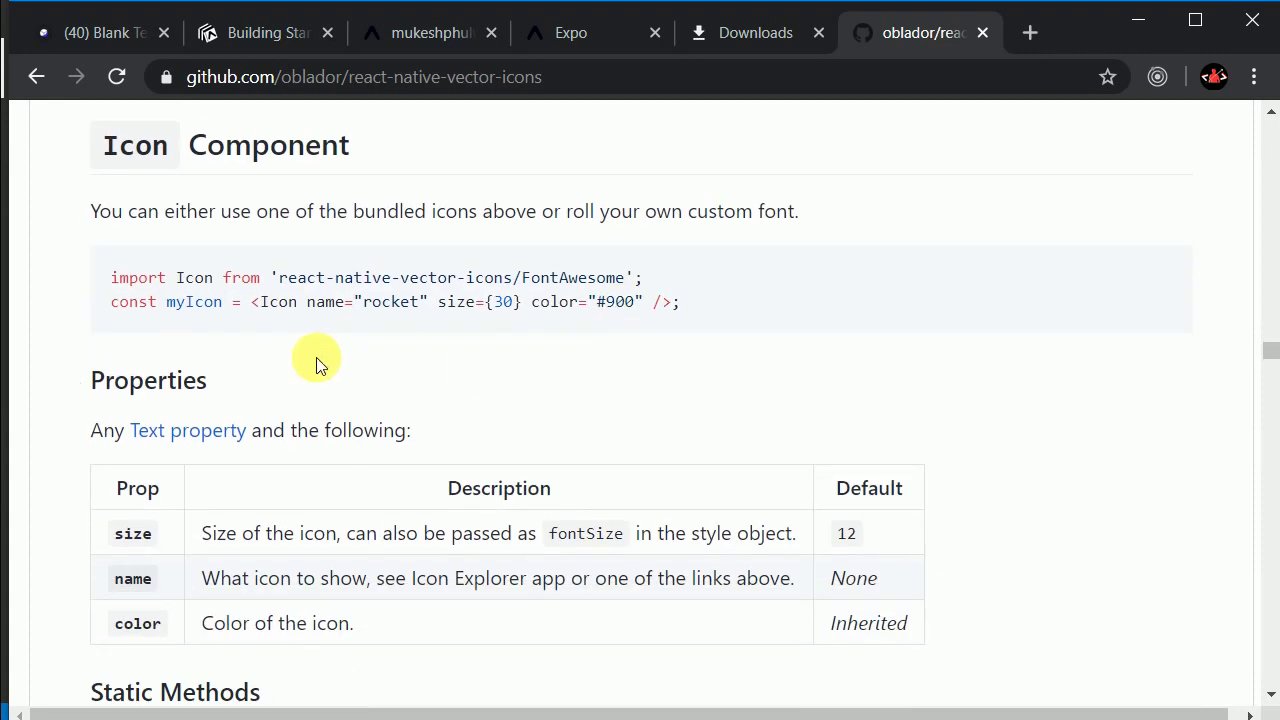
Step: Highlight the Icon import from react-native-vector-icons in the README, then return to Downloads
double_click(180, 278)
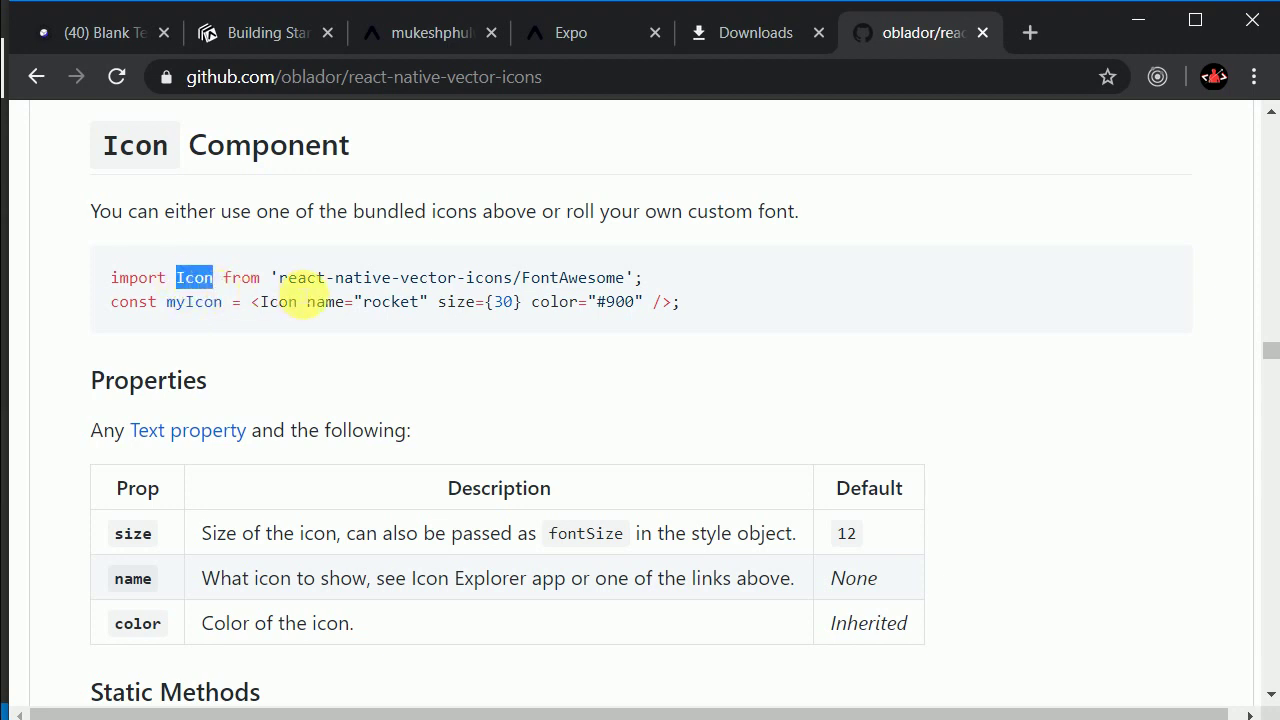
left_click_drag(280, 282, 616, 287)
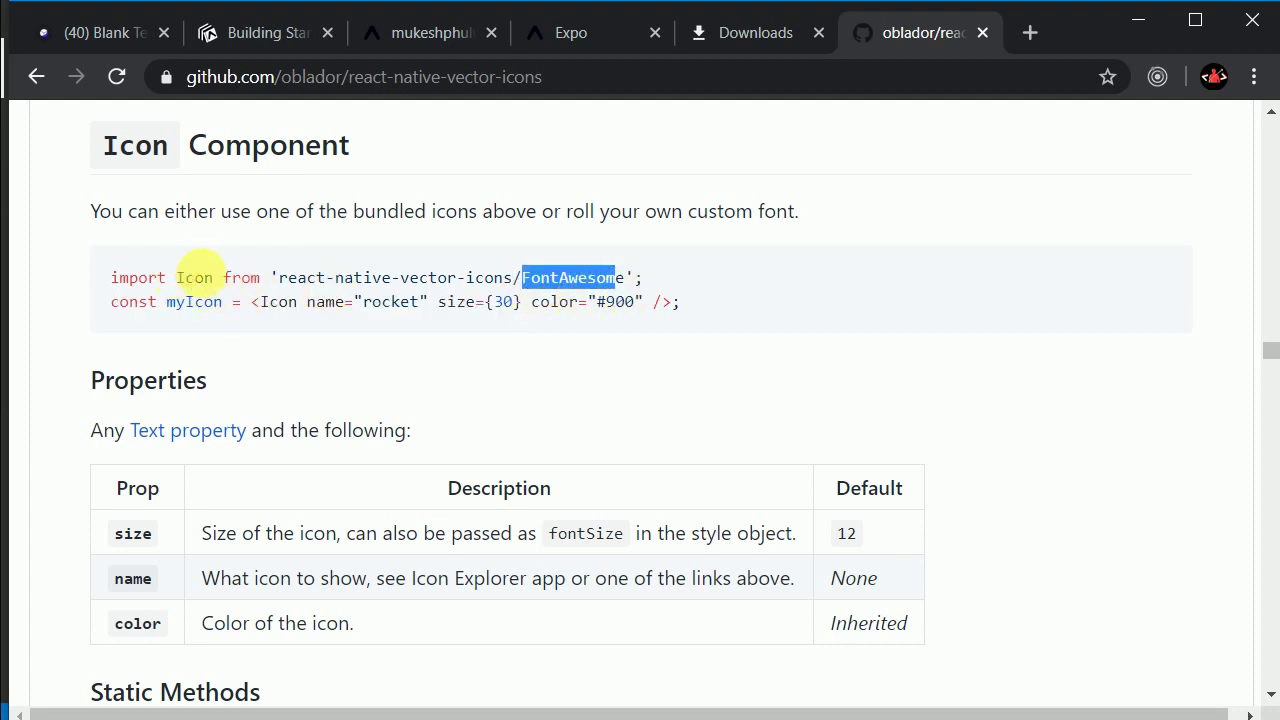
left_click_drag(283, 287, 552, 290)
scroll(460, 330, "down", 9)
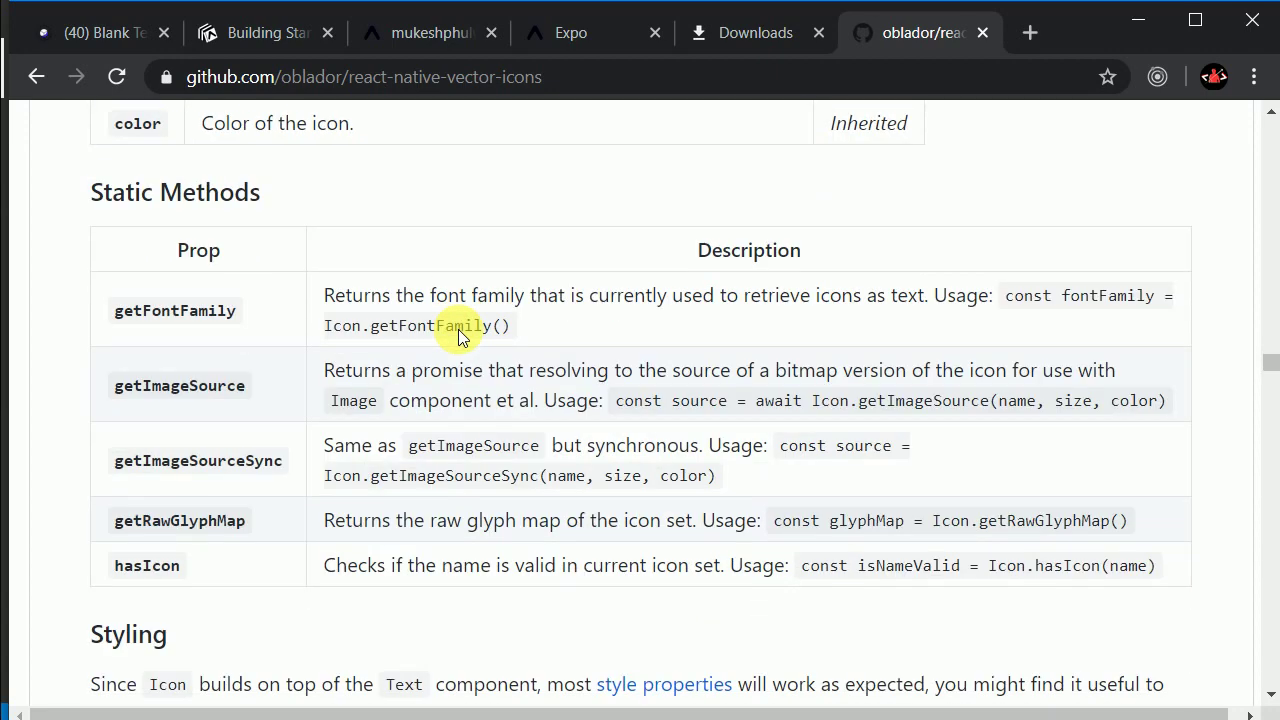
scroll(458, 329, "down", 3)
scroll(457, 329, "up", 12)
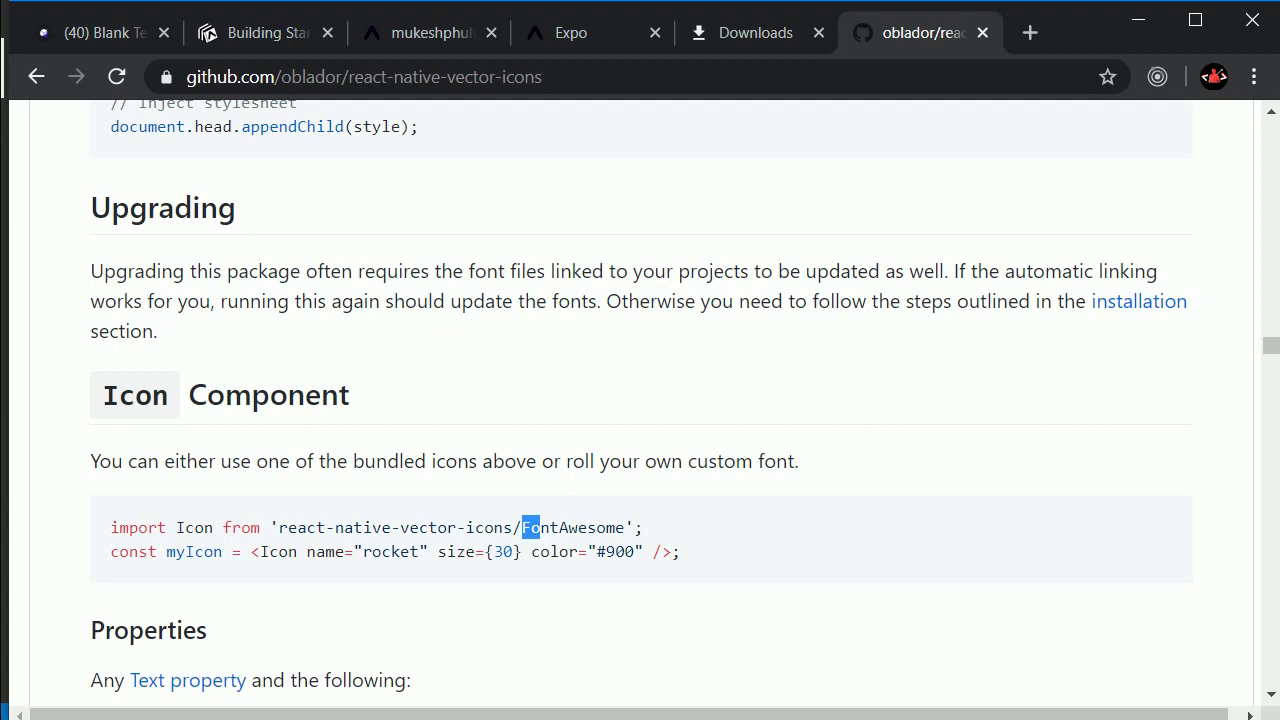
left_click(725, 31)
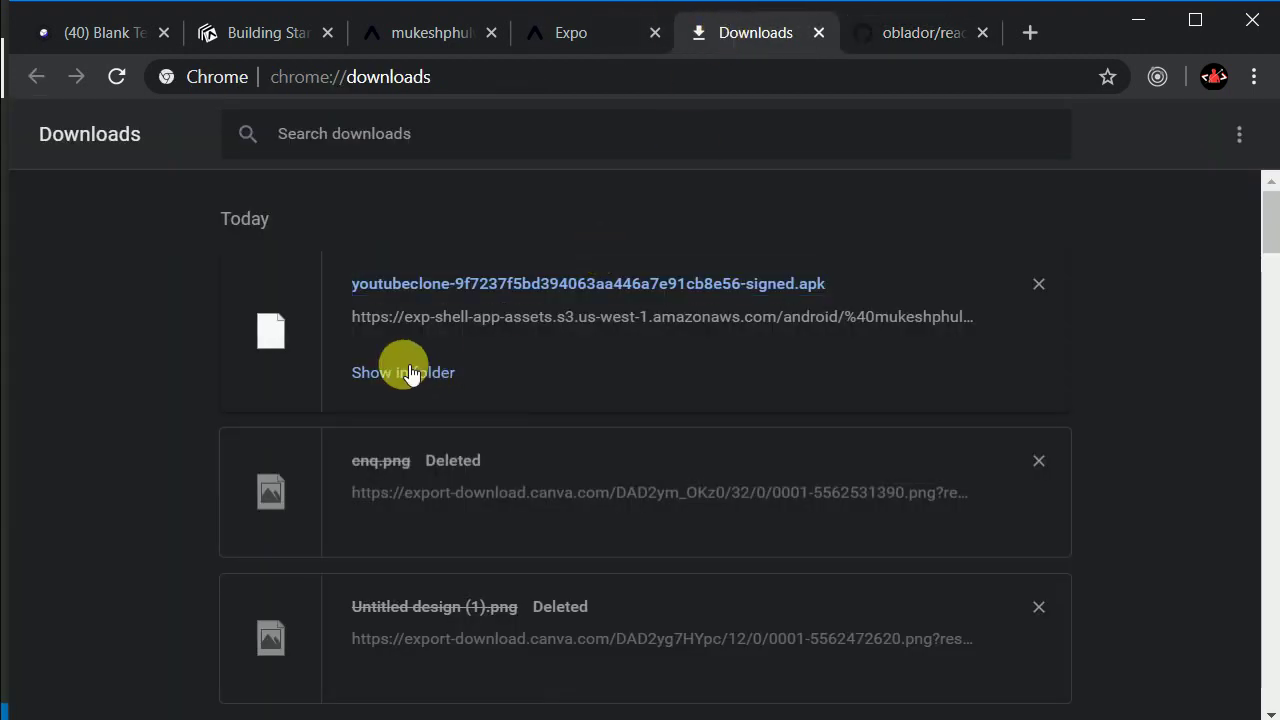
Step: Drop the signed APK onto the emulator and dismiss the insufficient storage error
left_click(412, 372)
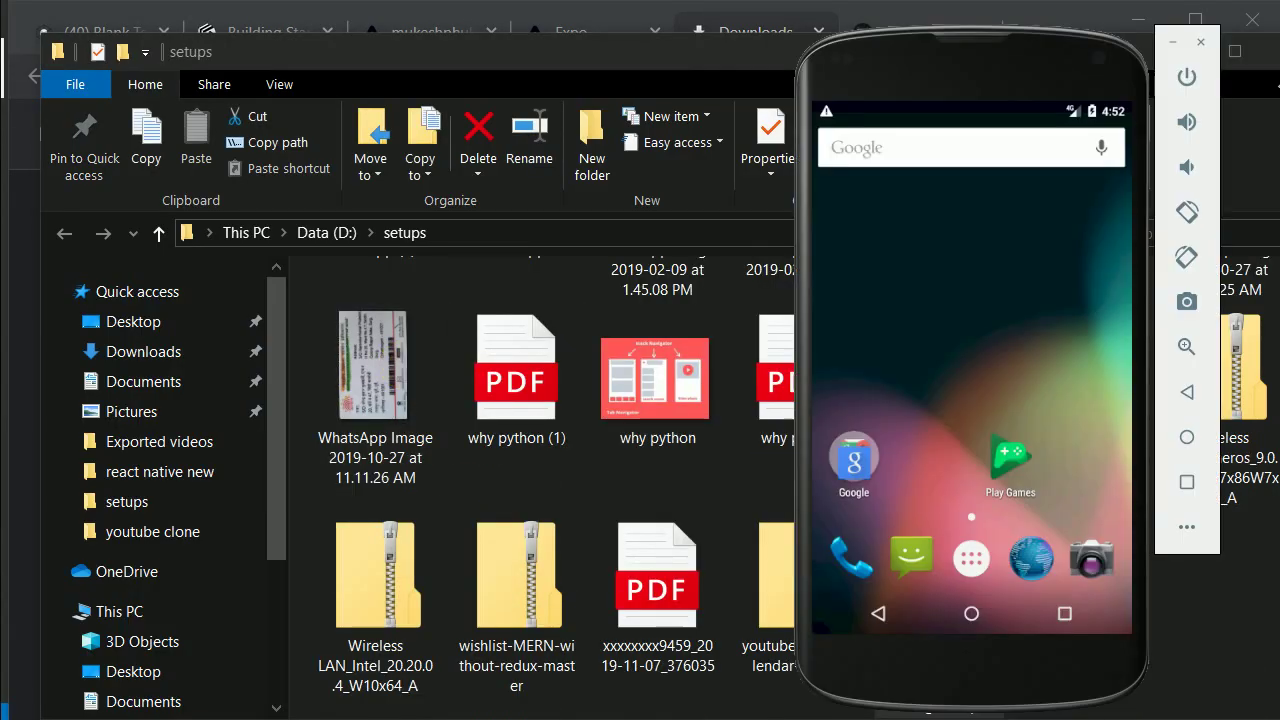
left_click_drag(915, 55, 345, 33)
left_click_drag(938, 578, 458, 327)
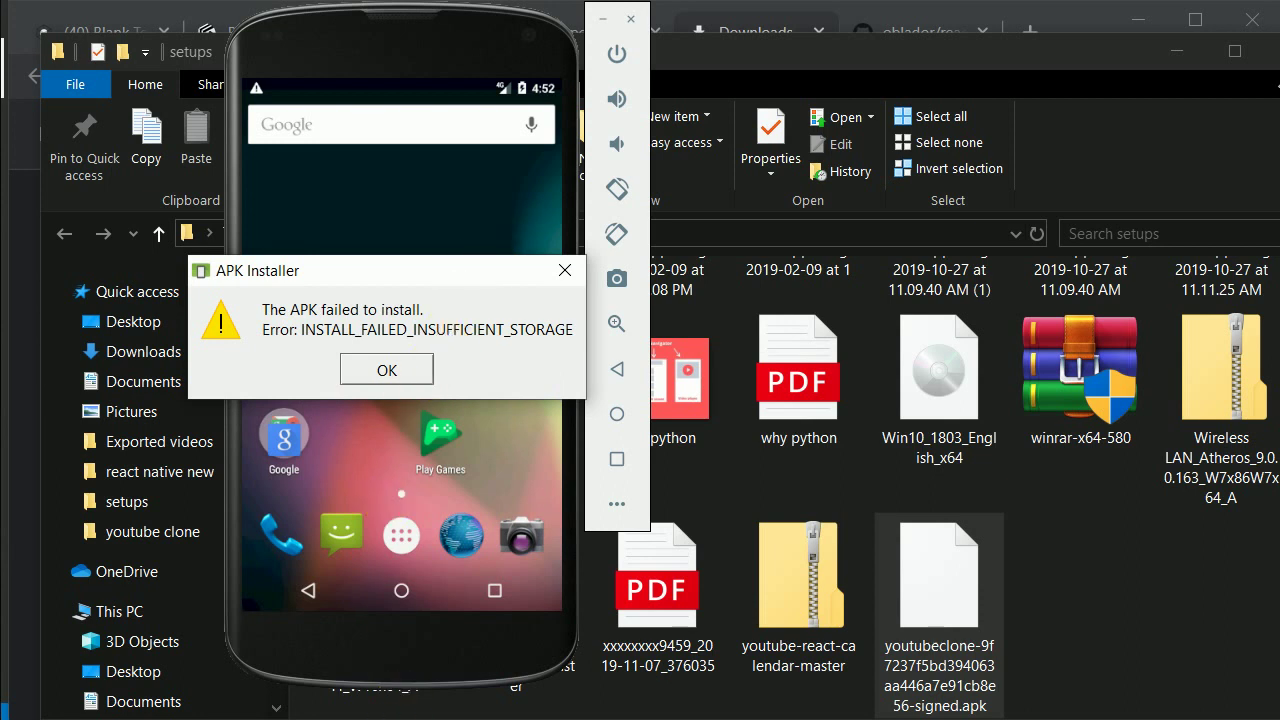
left_click(380, 371)
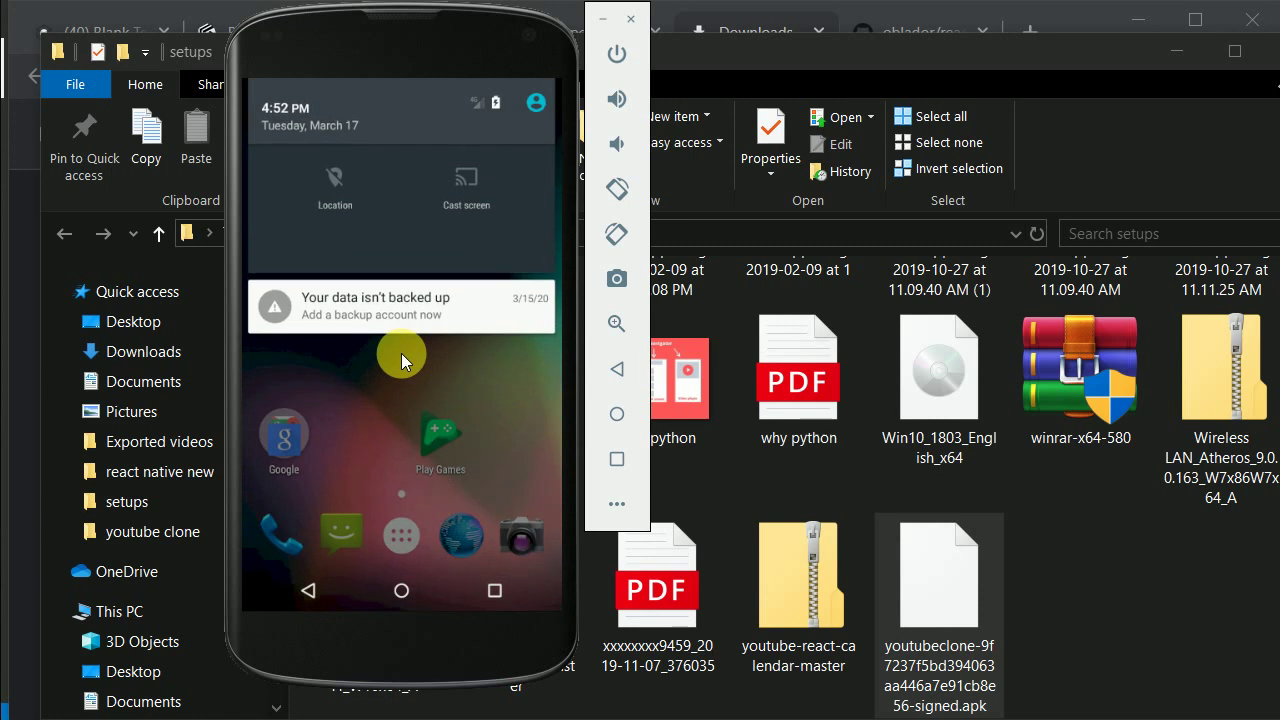
Step: Uninstall the Expo app from the emulator's app drawer to free storage
left_click_drag(401, 353, 442, 105)
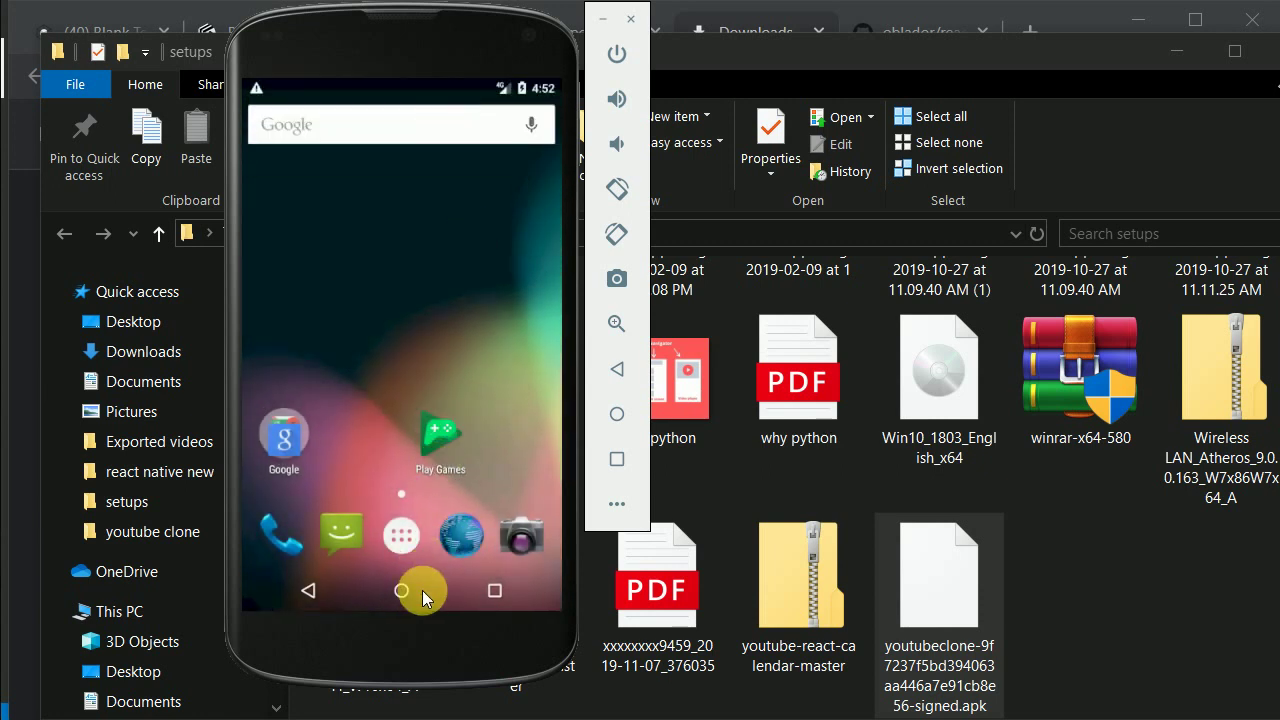
left_click(404, 540)
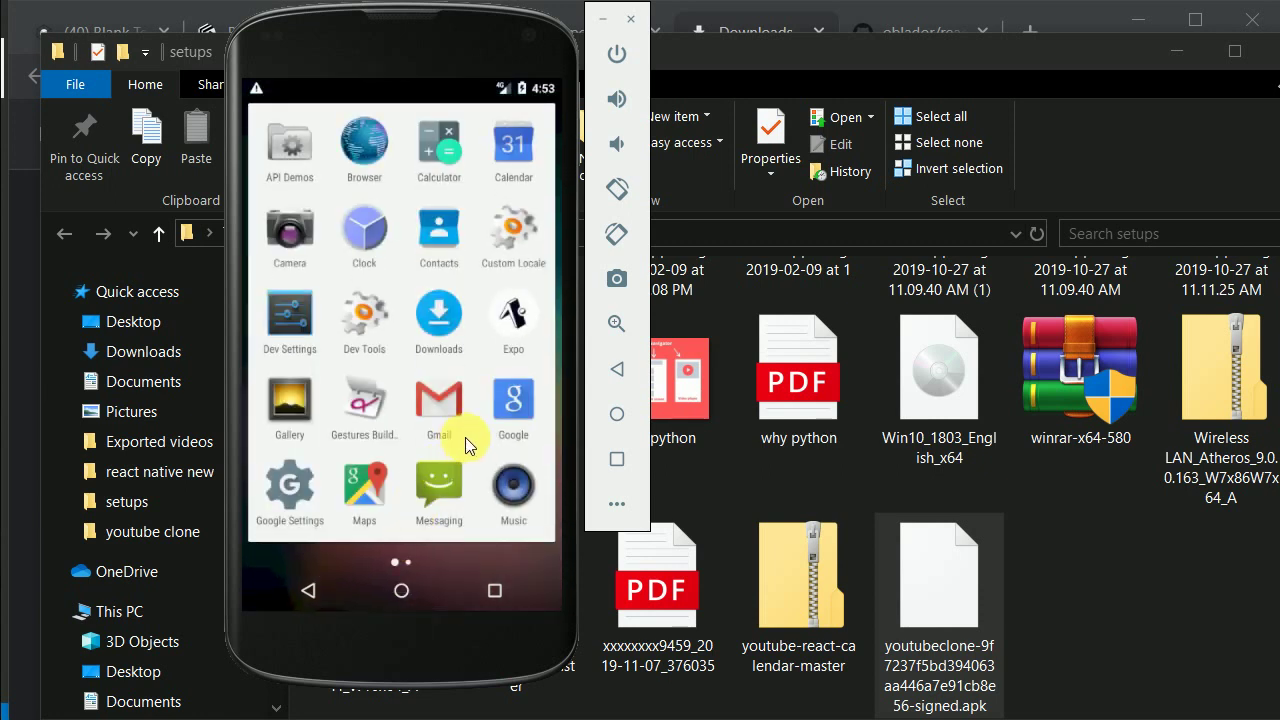
left_click_drag(527, 428, 545, 371)
left_click_drag(527, 314, 325, 103)
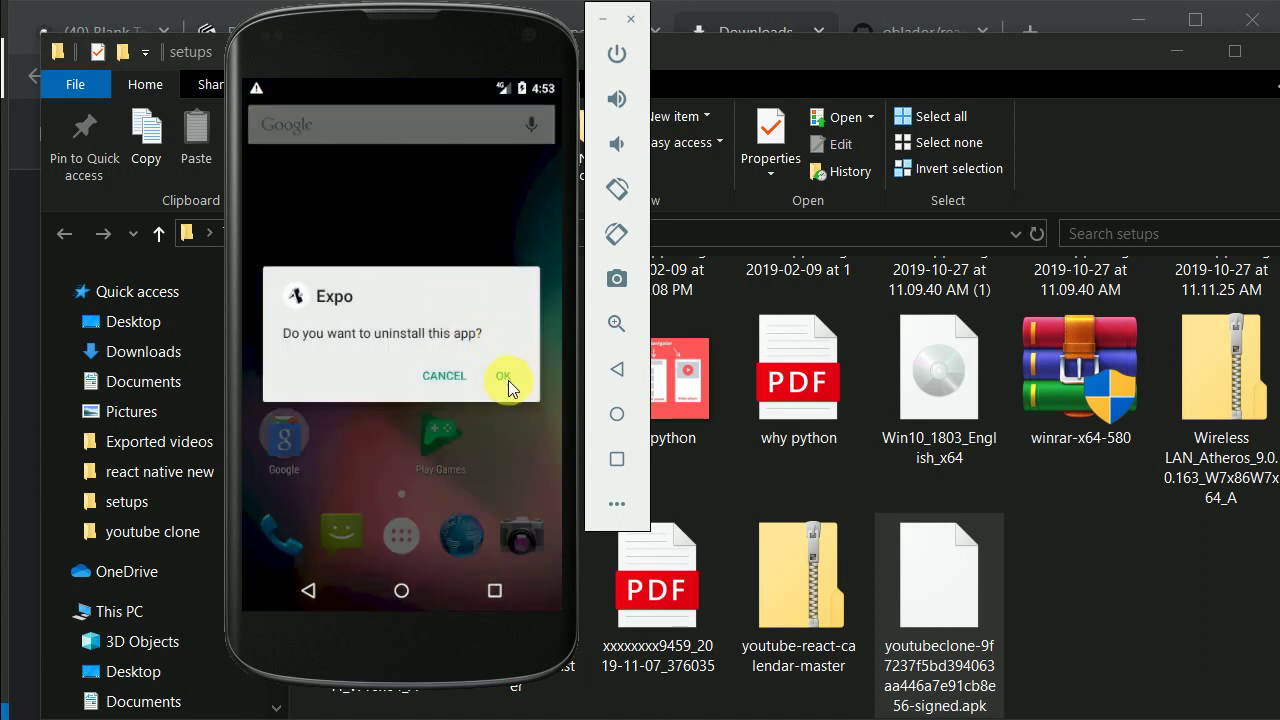
left_click(503, 376)
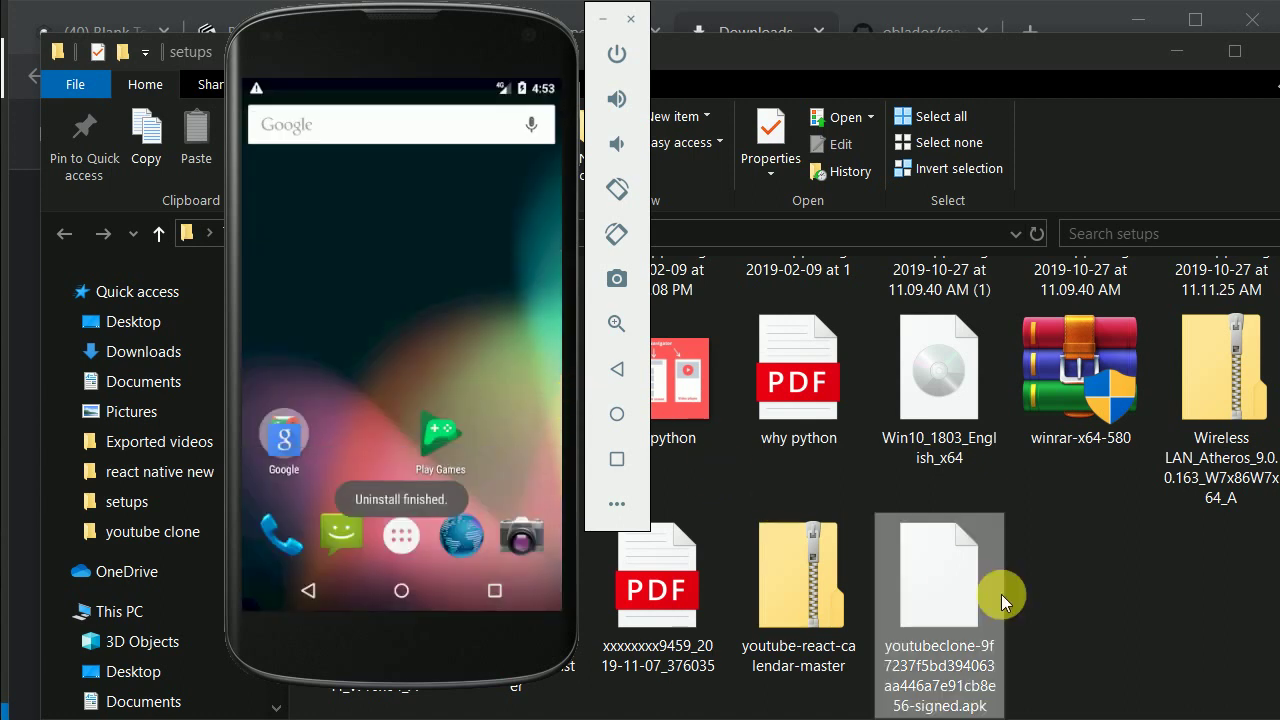
Step: Install the signed youtubeclone APK on the emulator and look for it in the app drawer
left_click_drag(1001, 594, 397, 310)
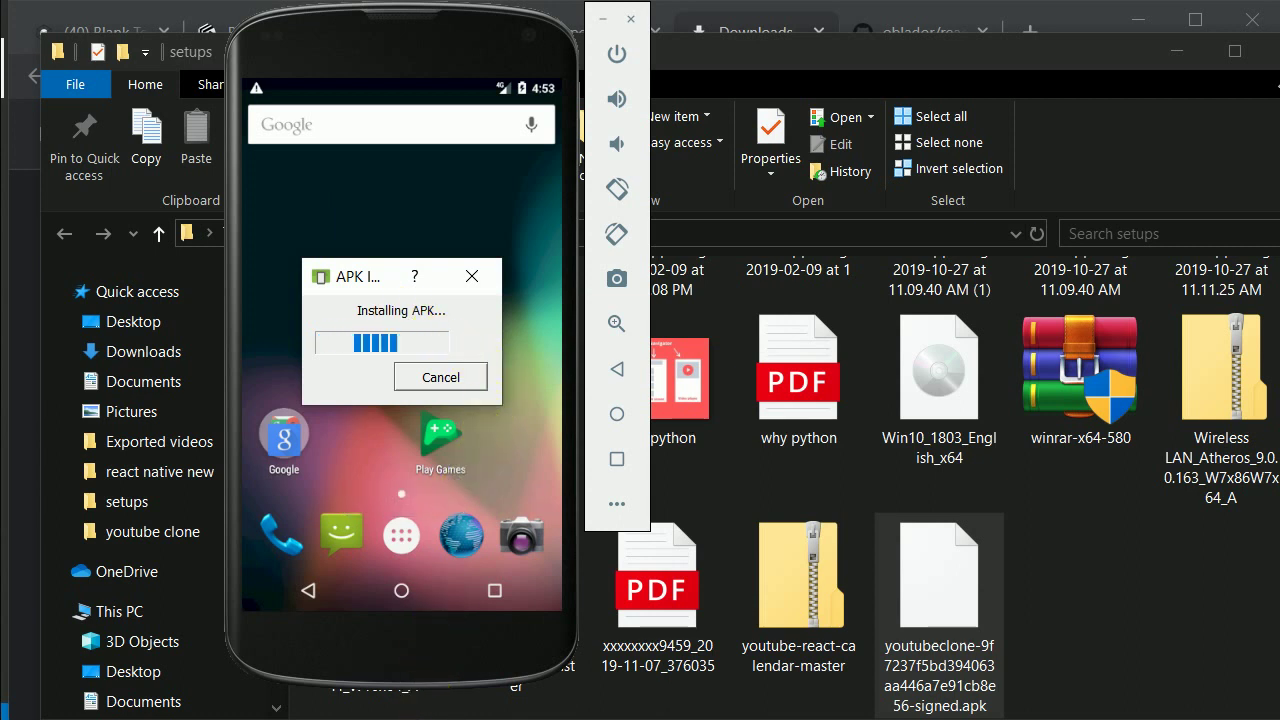
left_click(407, 540)
left_click_drag(487, 440, 273, 379)
left_click_drag(340, 355, 655, 343)
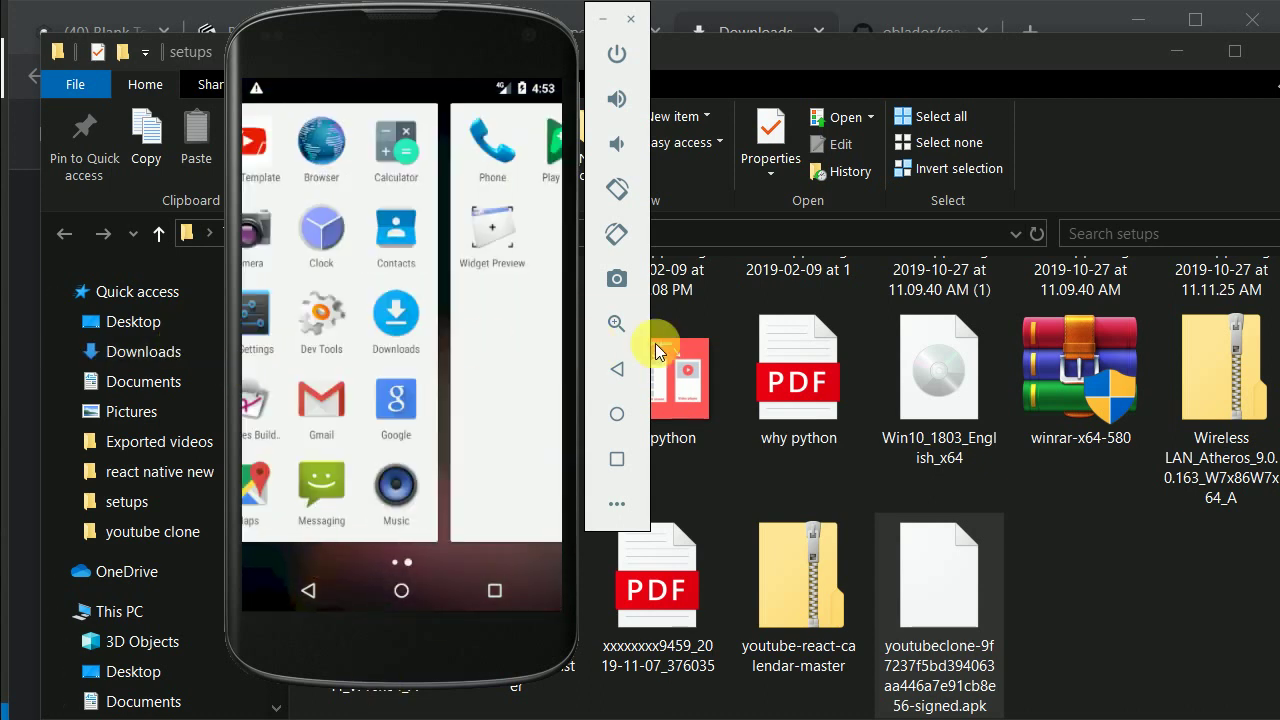